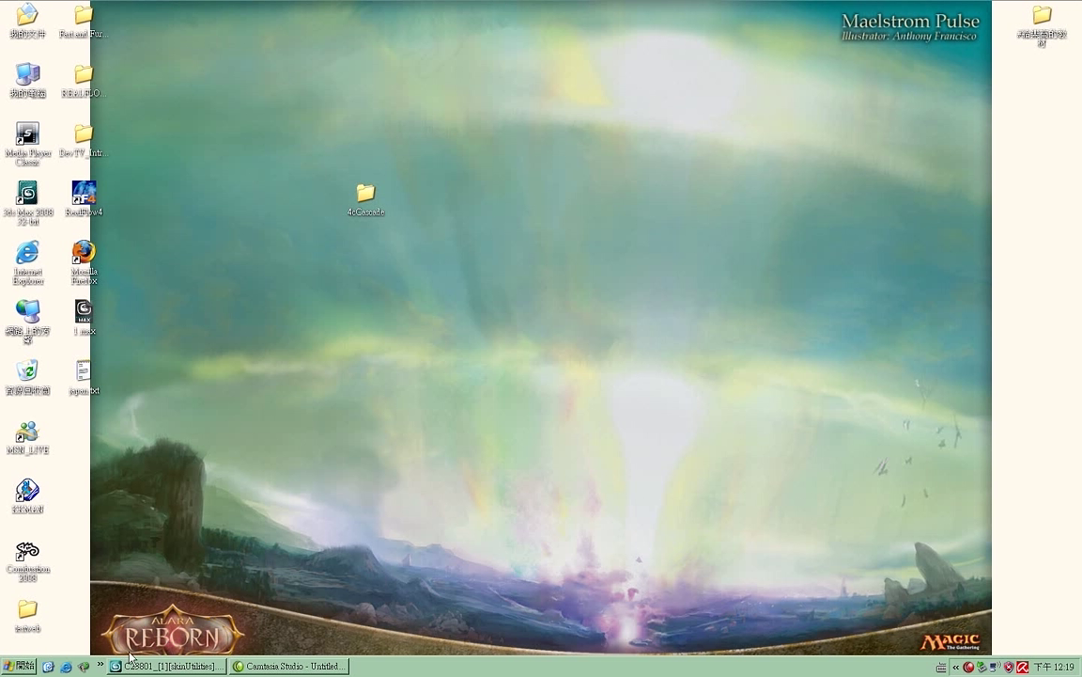
# - Switch to 3ds Max and examine the skinned character mesh as a whole from the front
pyautogui.click(172, 666)
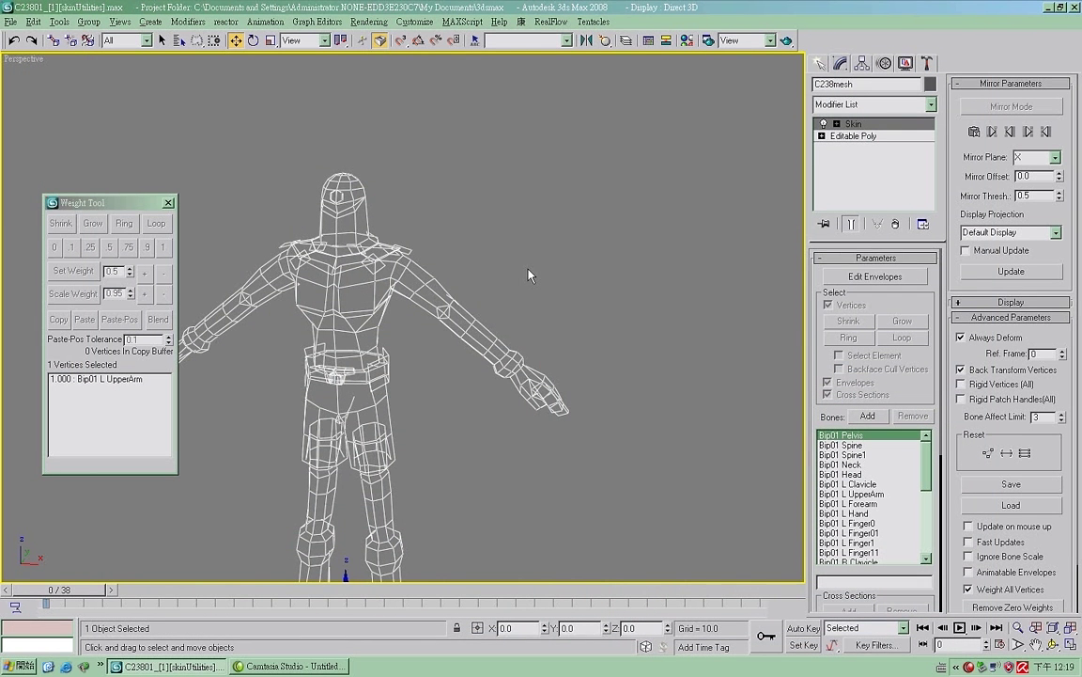
pyautogui.press('z')
pyautogui.keyDown('alt'); pyautogui.moveTo(516, 296); pyautogui.dragTo(536, 362, button='middle'); pyautogui.keyUp('alt')
pyautogui.scroll(4, 399, 315)
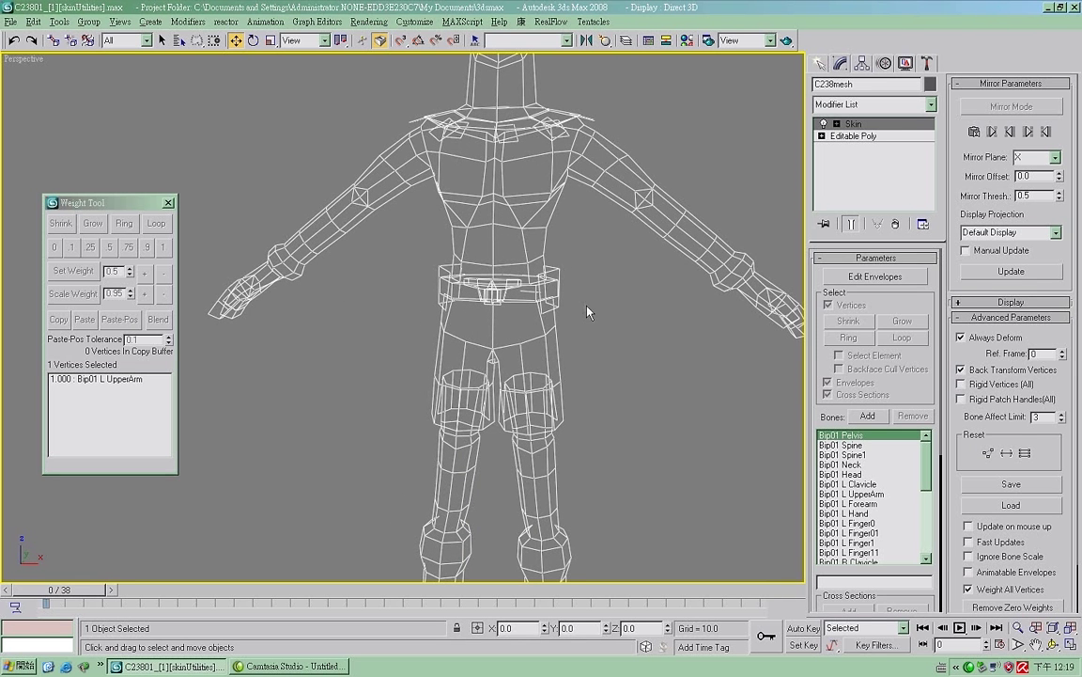
pyautogui.moveTo(594, 320); pyautogui.dragTo(537, 323, button='middle')
pyautogui.scroll(2, 608, 365)
pyautogui.scroll(-3, 538, 323)
pyautogui.click(506, 406)
pyautogui.click(494, 333)
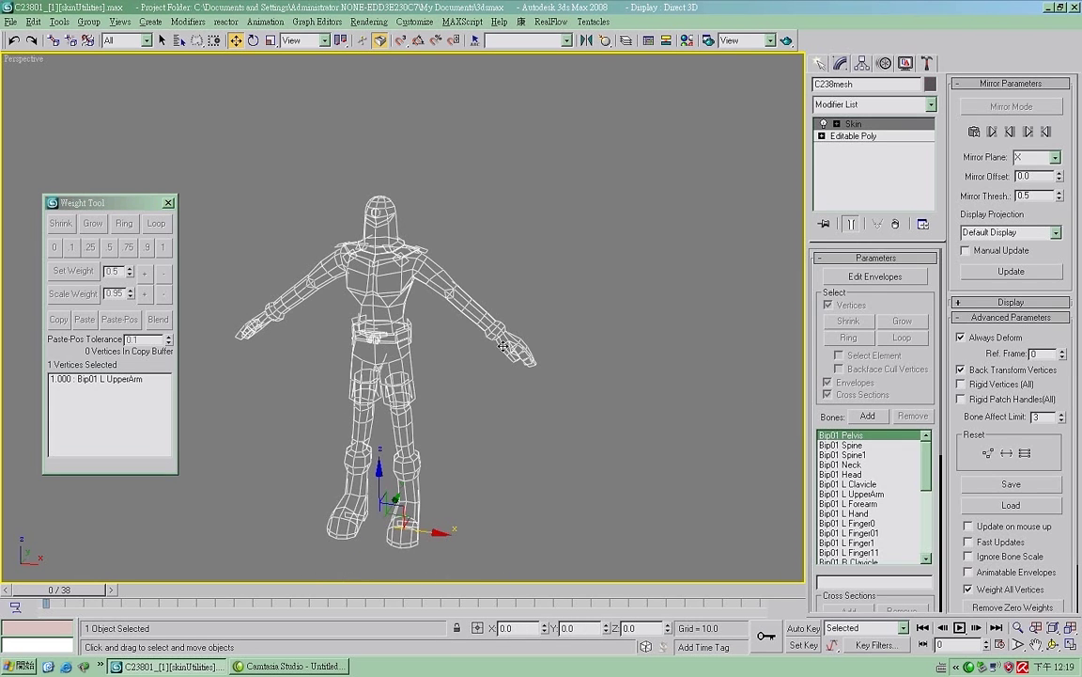
pyautogui.press('z')
pyautogui.keyDown('alt'); pyautogui.moveTo(507, 348); pyautogui.dragTo(535, 369, button='middle'); pyautogui.keyUp('alt')
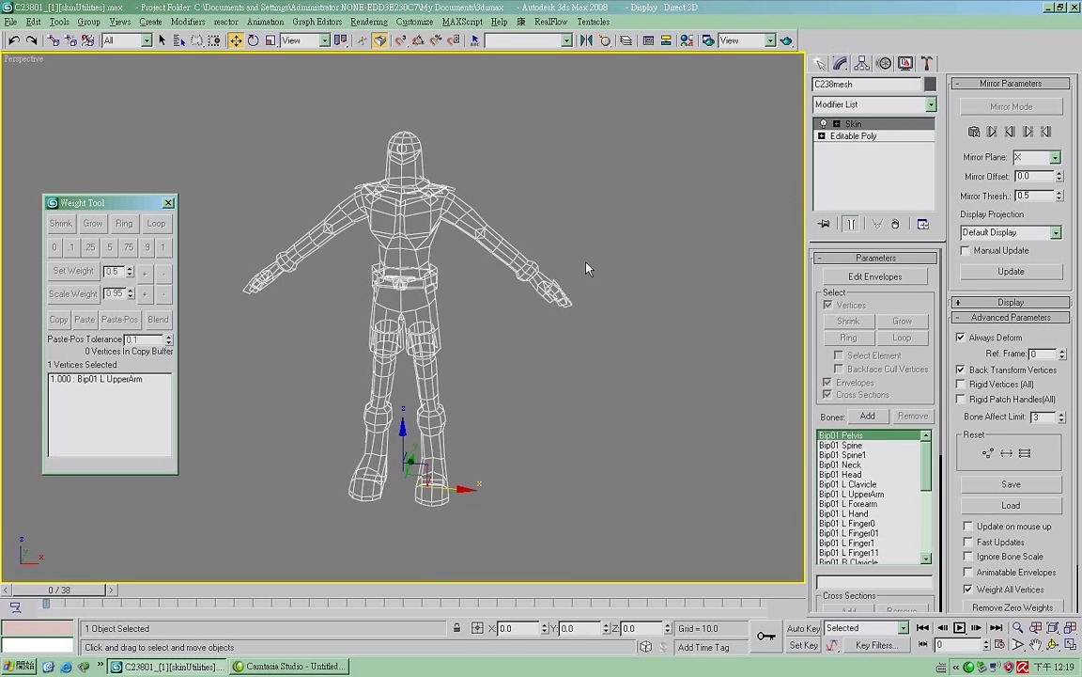
# - Check the skin weights of a vertex on the left upper arm and one on the left forearm
pyautogui.press('1')
pyautogui.click(463, 215)
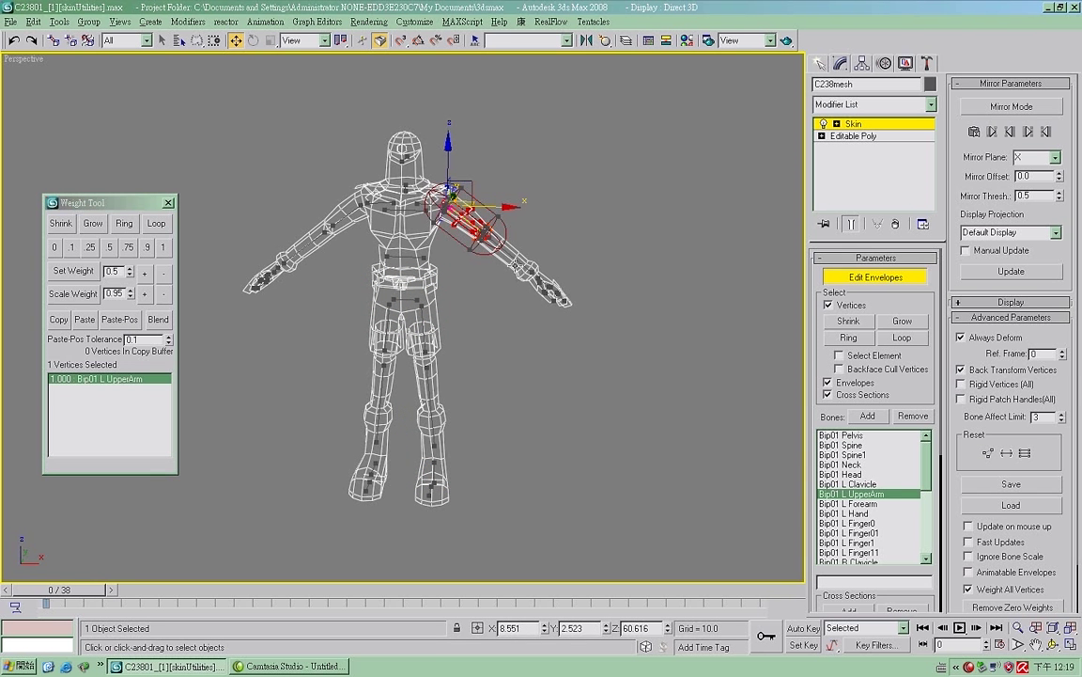
pyautogui.click(515, 260)
pyautogui.press('1')
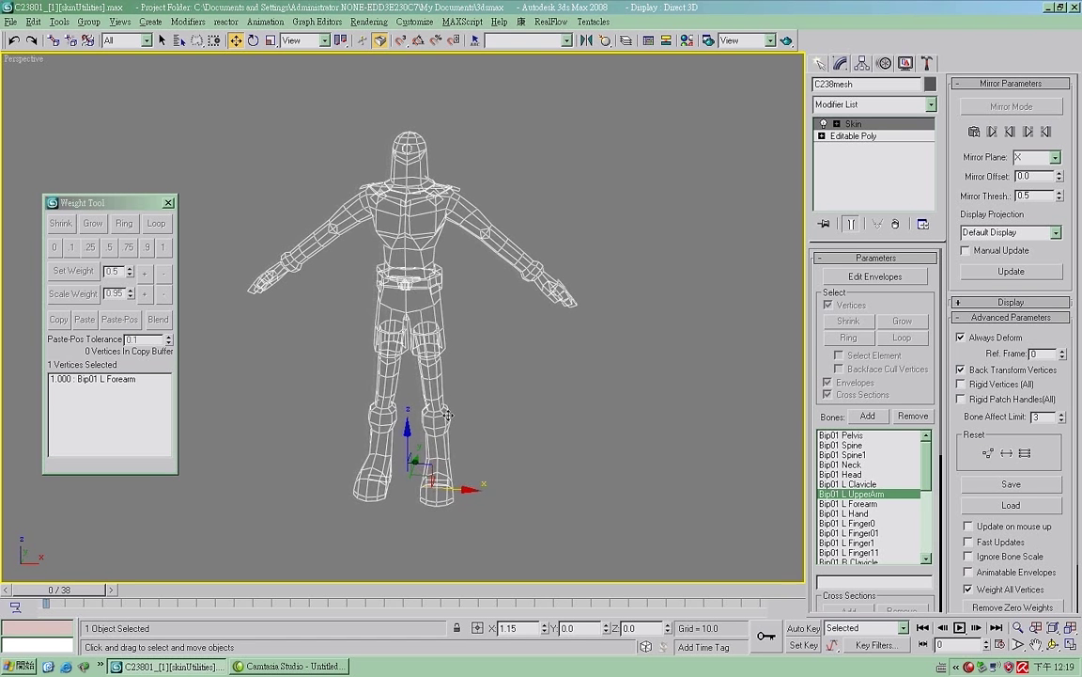
# - Clone the character mesh as an independent copy named C238mesh01 and remove the copy's Skin modifier
pyautogui.hotkey('ctrl', 'v')
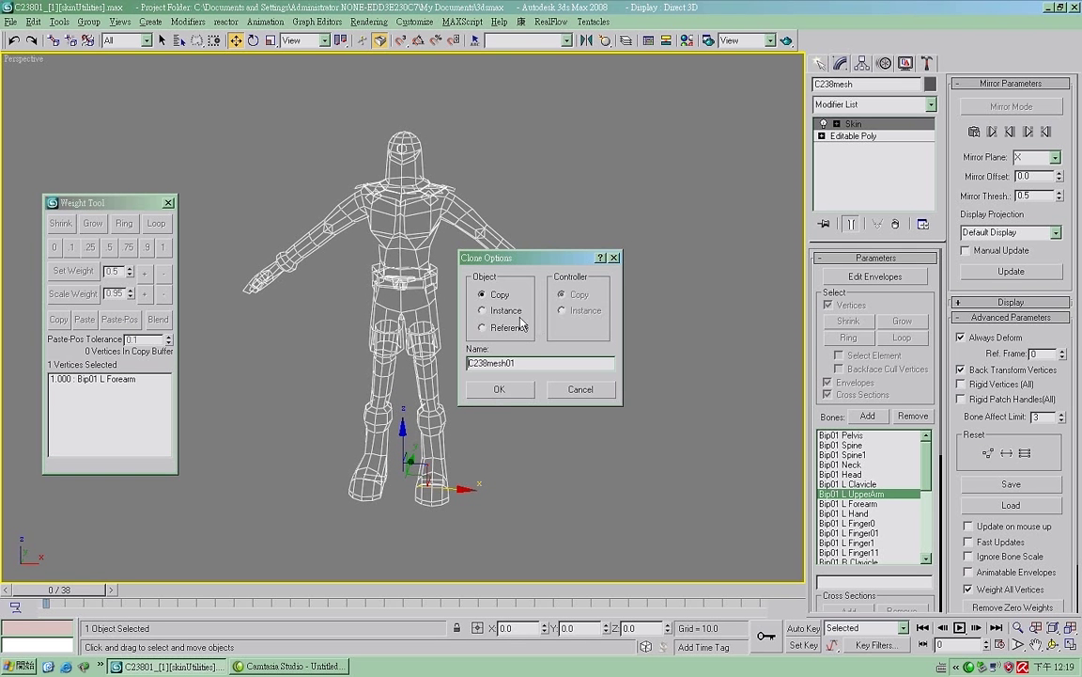
pyautogui.click(504, 395)
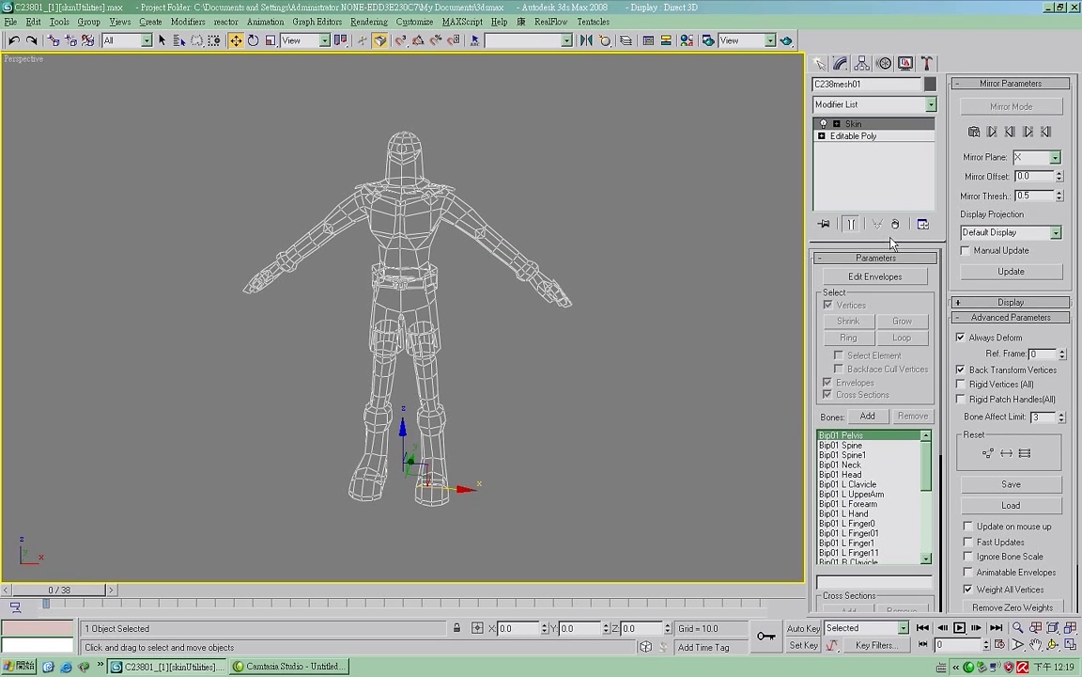
pyautogui.click(898, 223)
# - Move the copy along X to about 52.5 so that it stands beside the original character
pyautogui.moveTo(453, 497)
pyautogui.mouseDown()
pyautogui.moveTo(635, 500)
pyautogui.moveTo(678, 487)
pyautogui.mouseUp()
pyautogui.moveTo(713, 336)
pyautogui.mouseDown(button='middle')
pyautogui.moveTo(541, 355)
pyautogui.moveTo(581, 369)
pyautogui.mouseUp(button='middle')
pyautogui.click(599, 380)
pyautogui.click(508, 399)
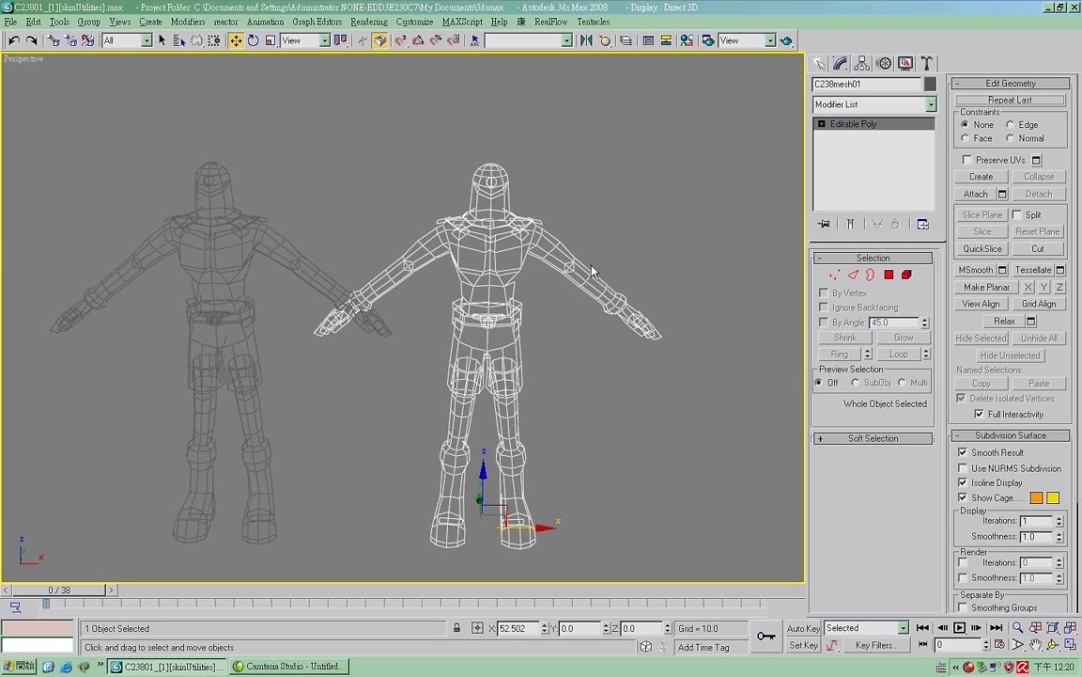
pyautogui.moveTo(597, 276); pyautogui.dragTo(596, 295, button='middle')
pyautogui.press('1')
pyautogui.press('2')
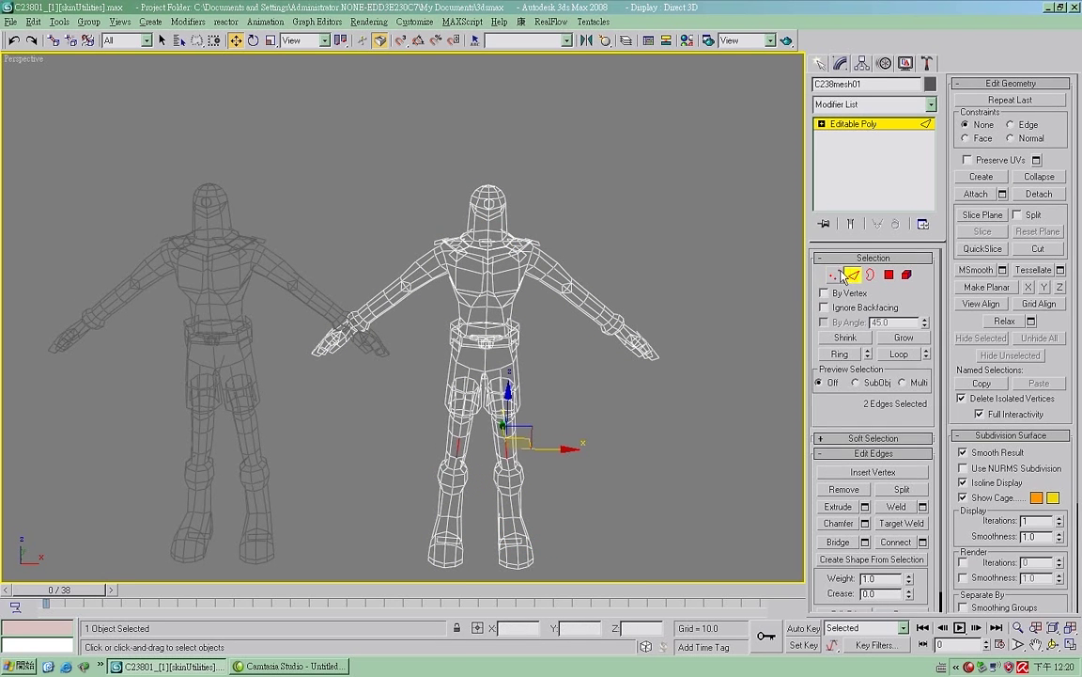
pyautogui.click(834, 275)
pyautogui.click(870, 125)
# - Apply an Unwrap UVW modifier to the copied character and open its UV layout
pyautogui.click(872, 105)
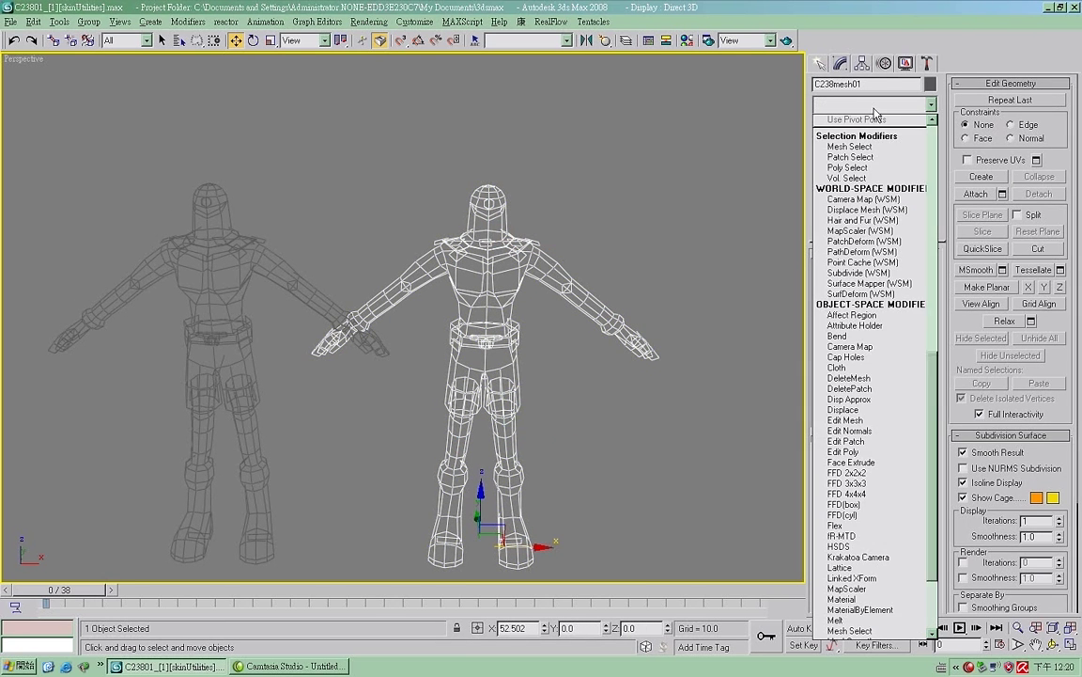
pyautogui.press('u')
pyautogui.click(853, 518)
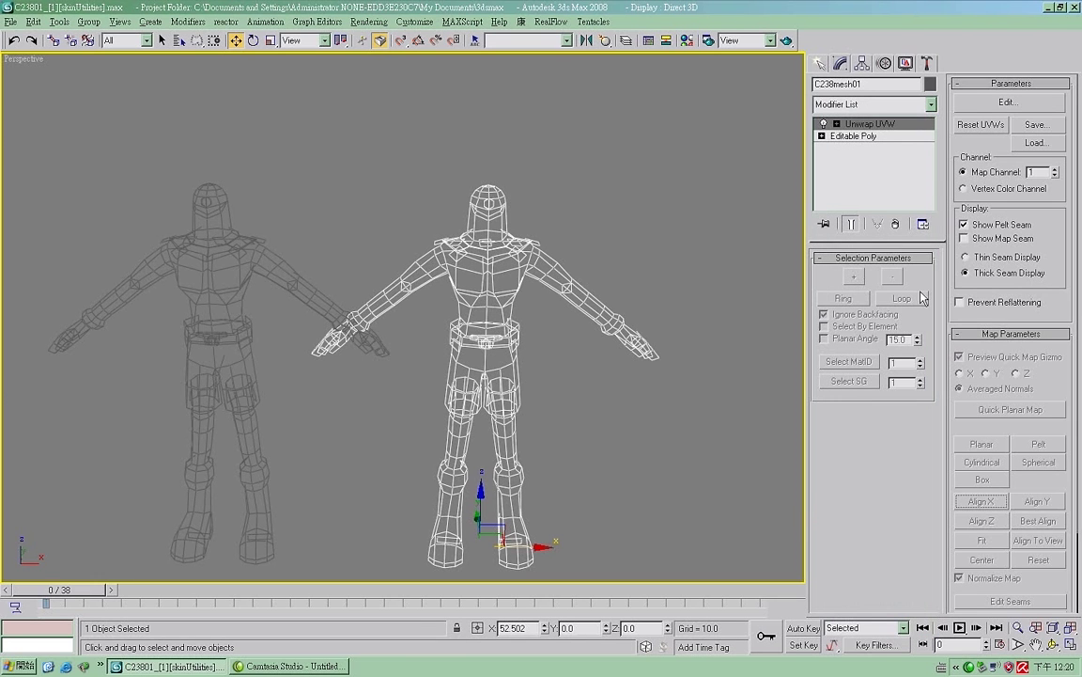
pyautogui.click(1006, 102)
pyautogui.moveTo(338, 206); pyautogui.dragTo(359, 229)
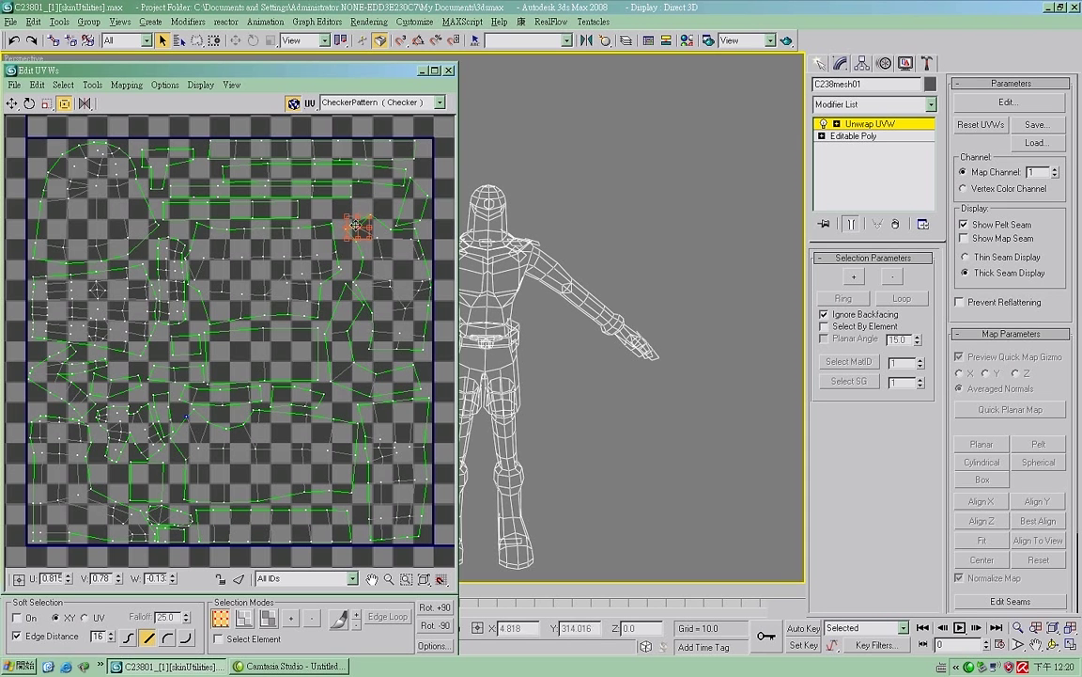
# - Delete the Unwrap UVW modifier from the copied character
pyautogui.click(879, 125)
pyautogui.rightClick(878, 129)
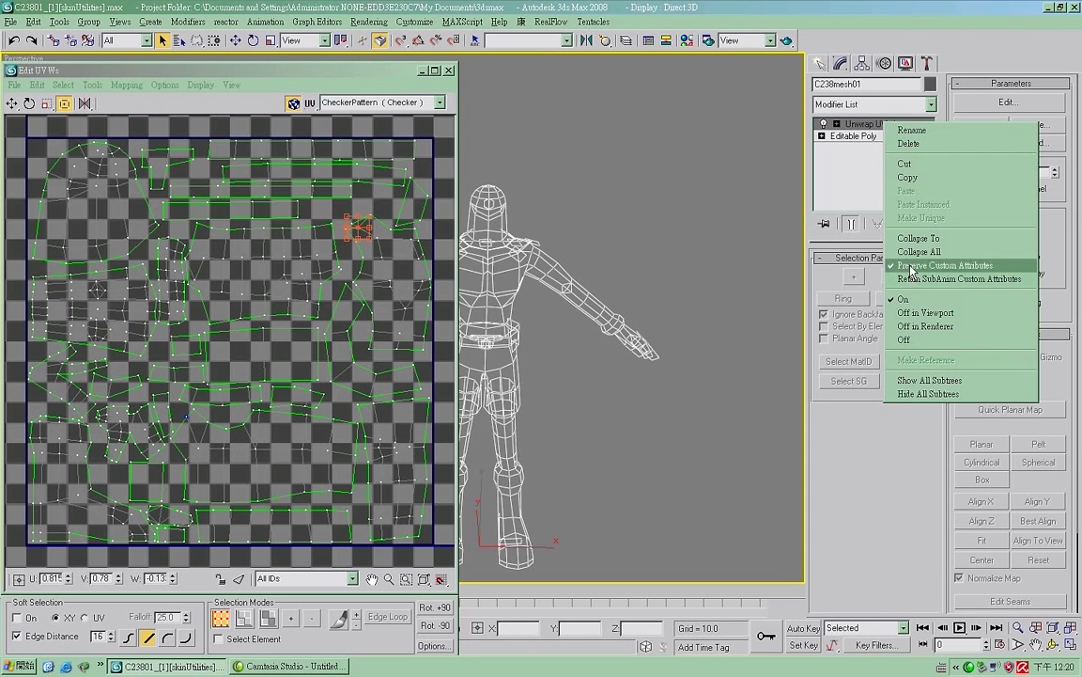
pyautogui.click(855, 215)
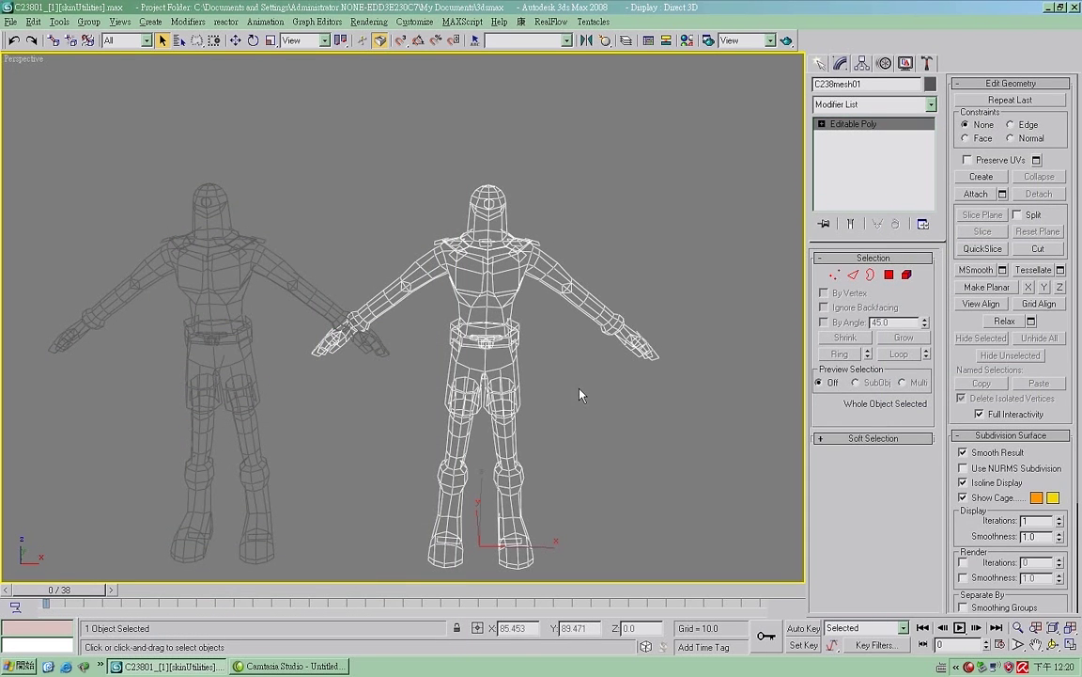
# - Delete the collar, shoulder plate and forehead ornament elements from the copied character
pyautogui.click(907, 275)
pyautogui.scroll(6, 521, 293)
pyautogui.keyDown('alt'); pyautogui.moveTo(528, 320); pyautogui.dragTo(526, 329, button='middle'); pyautogui.keyUp('alt')
pyautogui.moveTo(657, 237)
pyautogui.mouseDown()
pyautogui.moveTo(377, 335)
pyautogui.moveTo(601, 268)
pyautogui.moveTo(561, 233)
pyautogui.moveTo(705, 410)
pyautogui.mouseUp()
pyautogui.click(624, 297)
pyautogui.keyDown('alt'); pyautogui.click(598, 428); pyautogui.keyUp('alt')
pyautogui.keyDown('alt'); pyautogui.moveTo(581, 354); pyautogui.dragTo(567, 356, button='middle'); pyautogui.keyUp('alt')
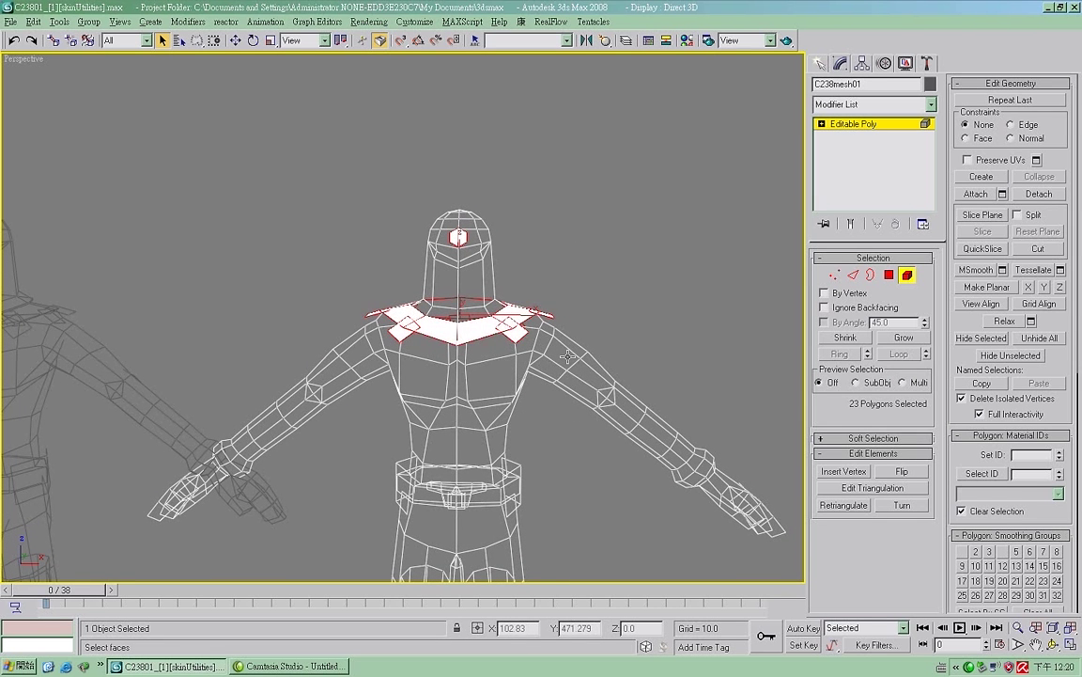
pyautogui.press('Delete')
# - Delete the belt buckle and side pouch elements from the copied character, keeping the belt ring
pyautogui.click(836, 276)
pyautogui.click(835, 277)
pyautogui.moveTo(612, 487); pyautogui.dragTo(624, 299, button='middle')
pyautogui.click(909, 276)
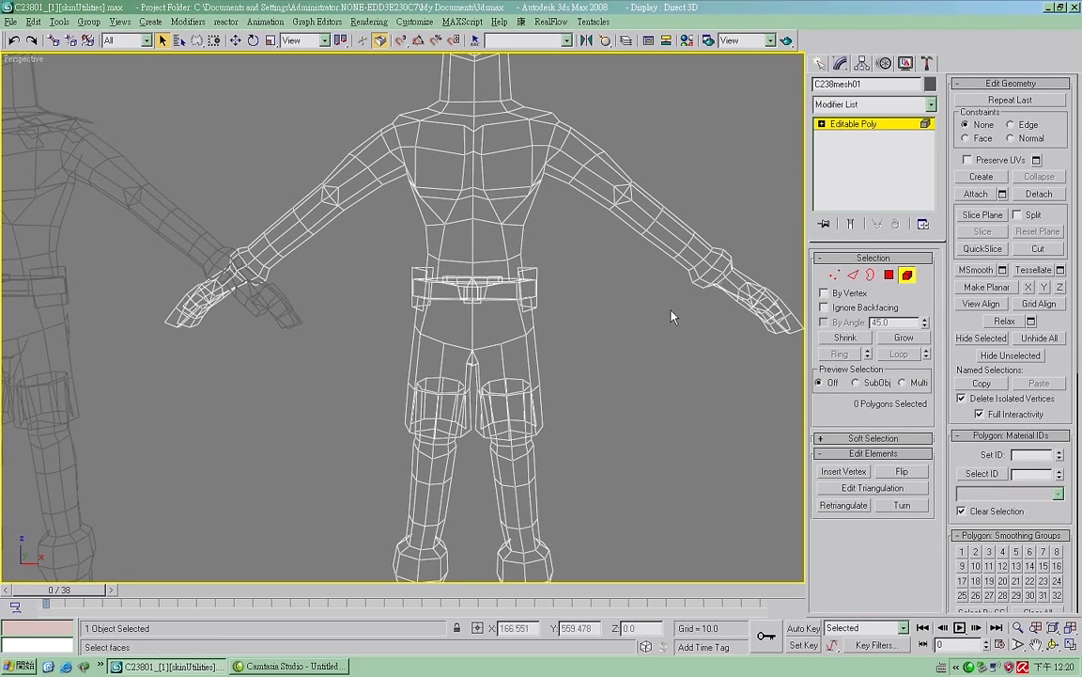
pyautogui.moveTo(426, 243)
pyautogui.mouseDown()
pyautogui.moveTo(610, 358)
pyautogui.moveTo(404, 376)
pyautogui.mouseUp()
pyautogui.press('Delete')
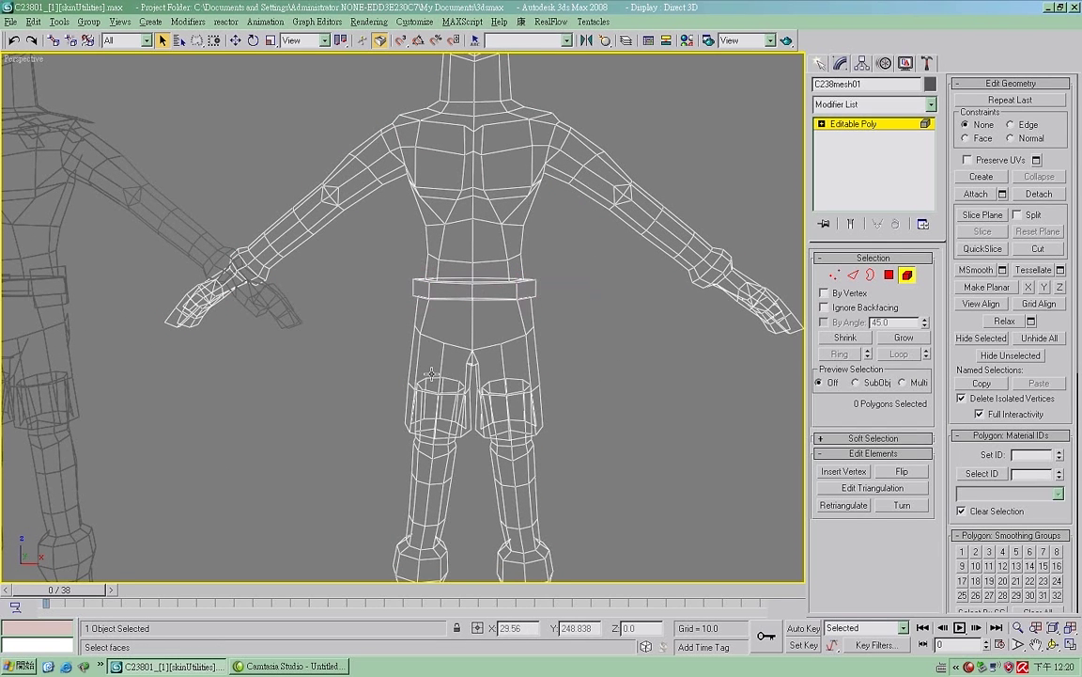
# - Move the four vertices at the centre of the copy's chest slightly along the vertical axis
pyautogui.click(834, 274)
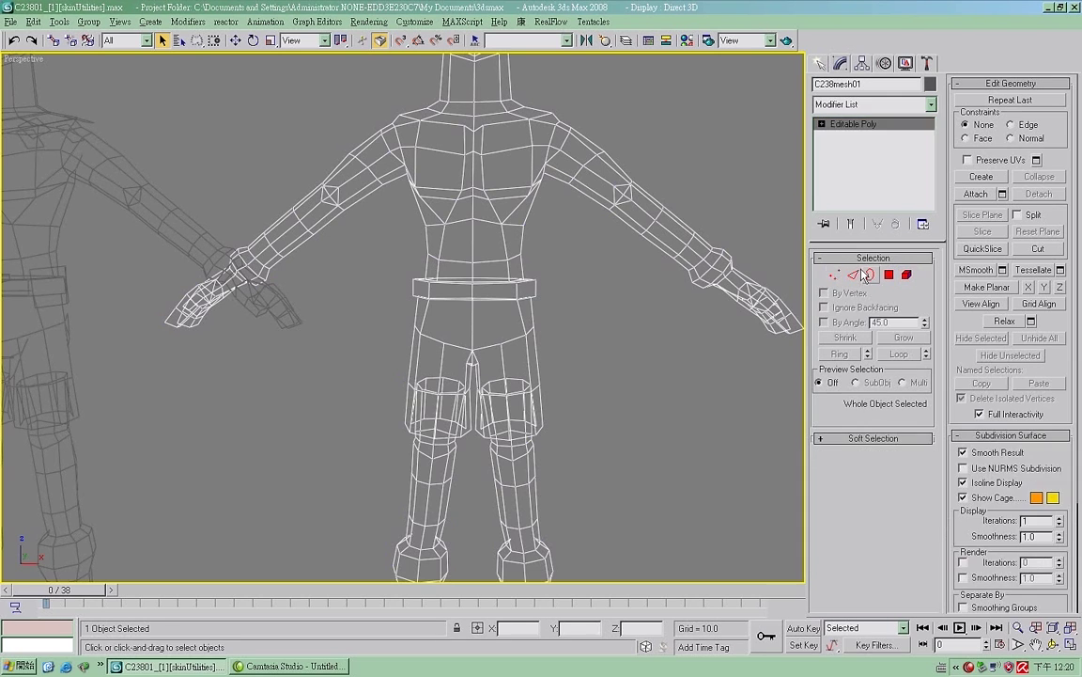
pyautogui.click(834, 276)
pyautogui.moveTo(565, 207); pyautogui.dragTo(632, 288, button='middle')
pyautogui.click(834, 277)
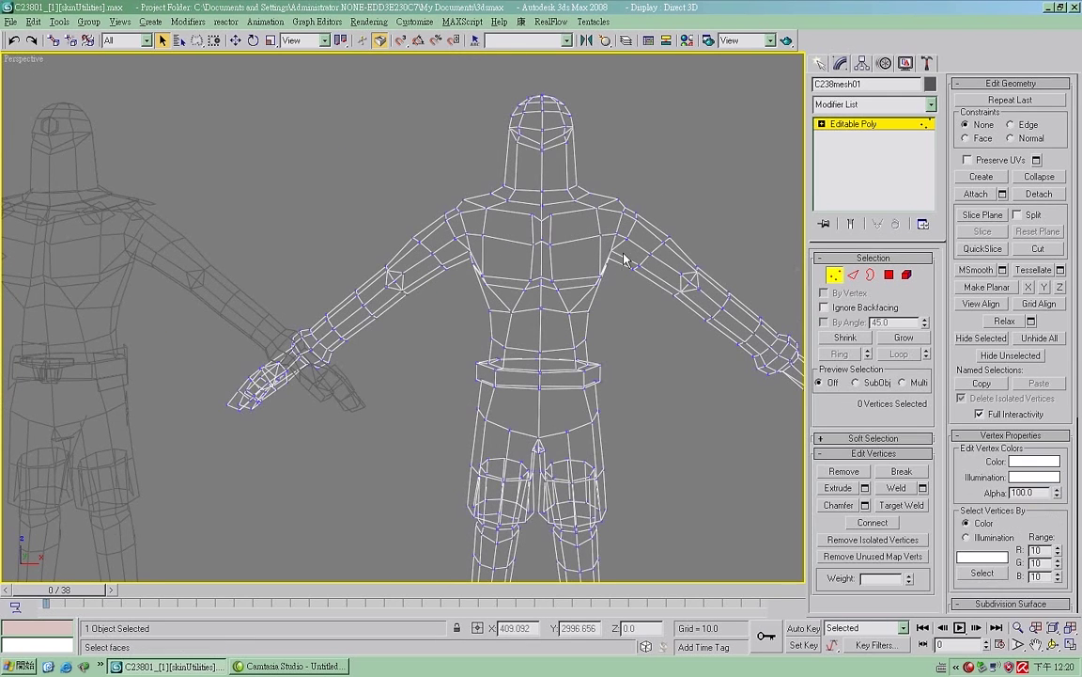
pyautogui.keyDown('alt'); pyautogui.moveTo(563, 255); pyautogui.dragTo(548, 246, button='middle'); pyautogui.keyUp('alt')
pyautogui.moveTo(526, 239); pyautogui.dragTo(584, 254)
pyautogui.press('w')
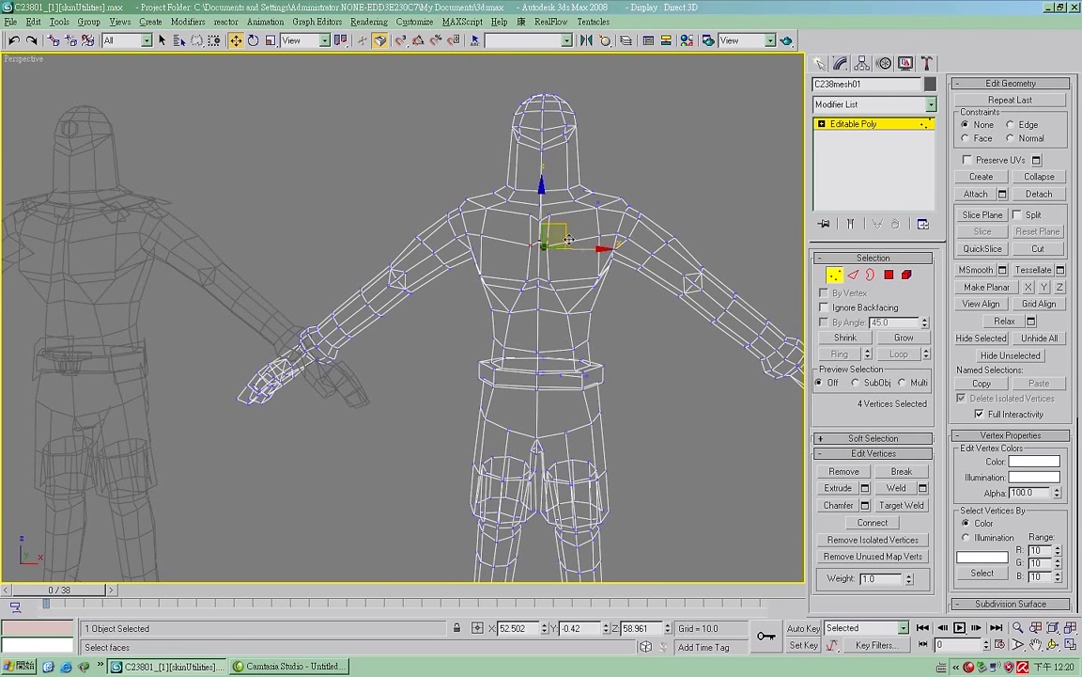
pyautogui.moveTo(542, 202); pyautogui.dragTo(542, 210)
pyautogui.click(826, 257)
pyautogui.click(835, 258)
pyautogui.click(835, 274)
# - Examine the modified copy's torso, belt and legs from several angles
pyautogui.click(635, 406)
pyautogui.click(586, 377)
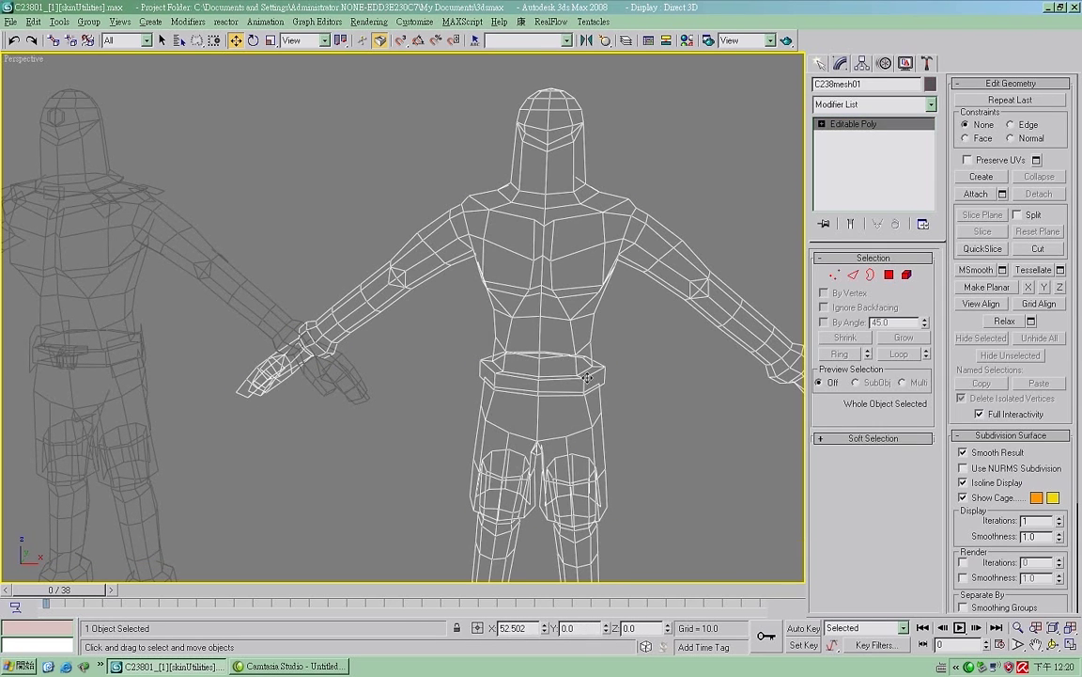
pyautogui.keyDown('alt'); pyautogui.moveTo(640, 398); pyautogui.dragTo(604, 402, button='middle'); pyautogui.keyUp('alt')
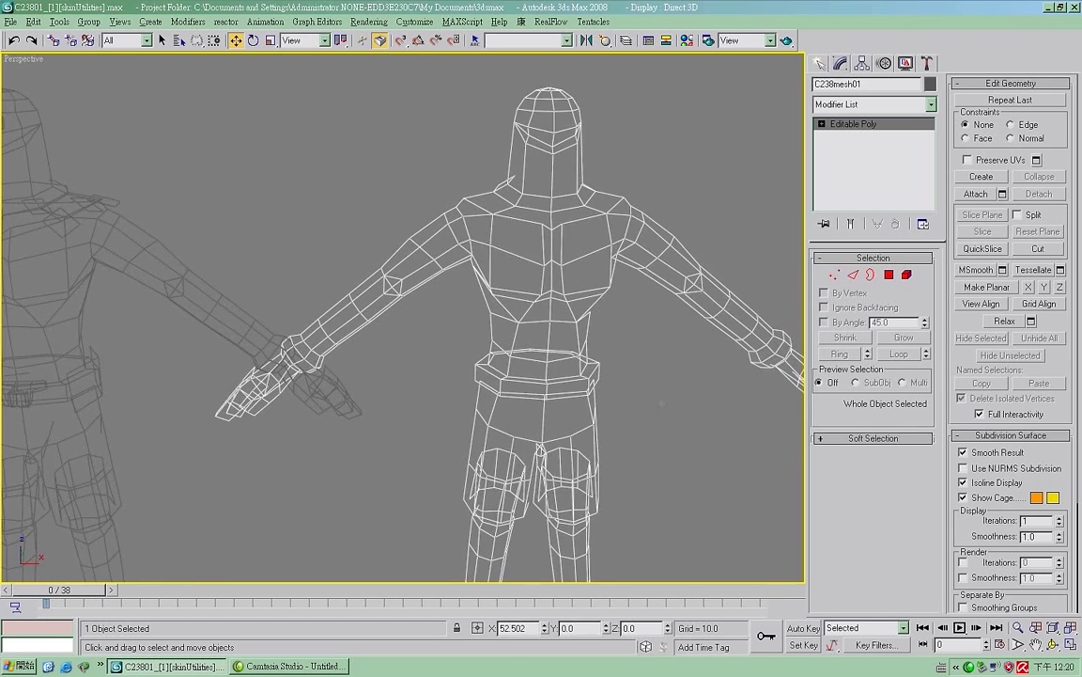
pyautogui.scroll(-3, 585, 454)
pyautogui.click(580, 459)
pyautogui.click(530, 452)
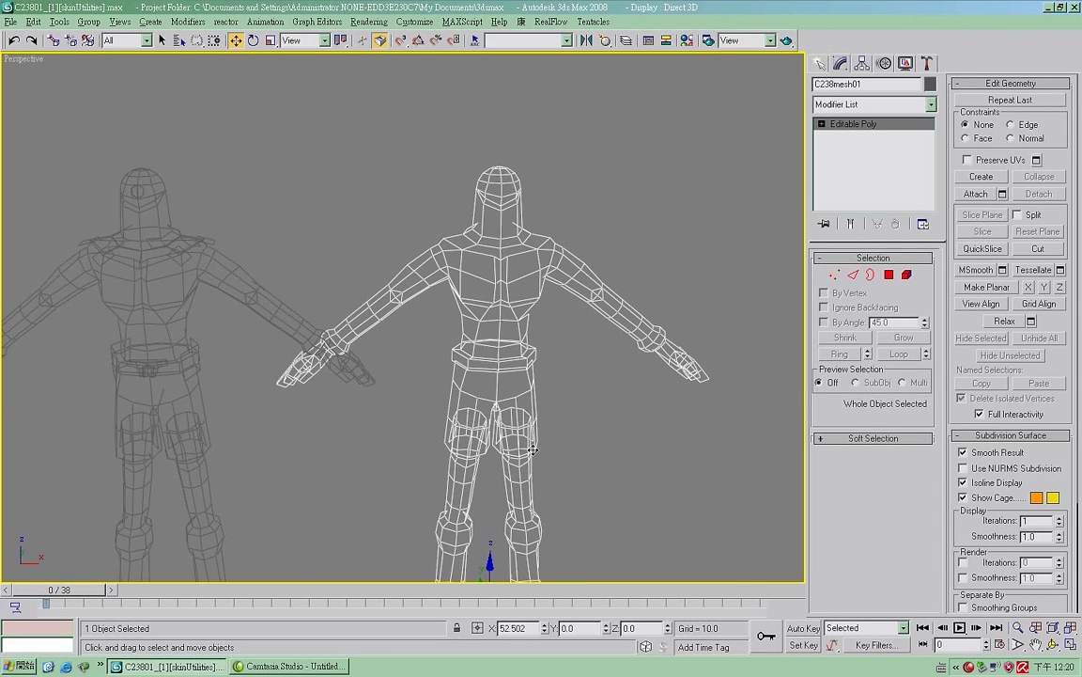
pyautogui.click(589, 404)
pyautogui.click(481, 355)
pyautogui.moveTo(559, 430); pyautogui.dragTo(581, 291, button='middle')
pyautogui.scroll(-2, 566, 383)
pyautogui.moveTo(566, 386)
pyautogui.keyDown('alt'); pyautogui.mouseDown(button='middle')
pyautogui.moveTo(592, 370)
pyautogui.moveTo(575, 367)
pyautogui.mouseUp(button='middle'); pyautogui.keyUp('alt')
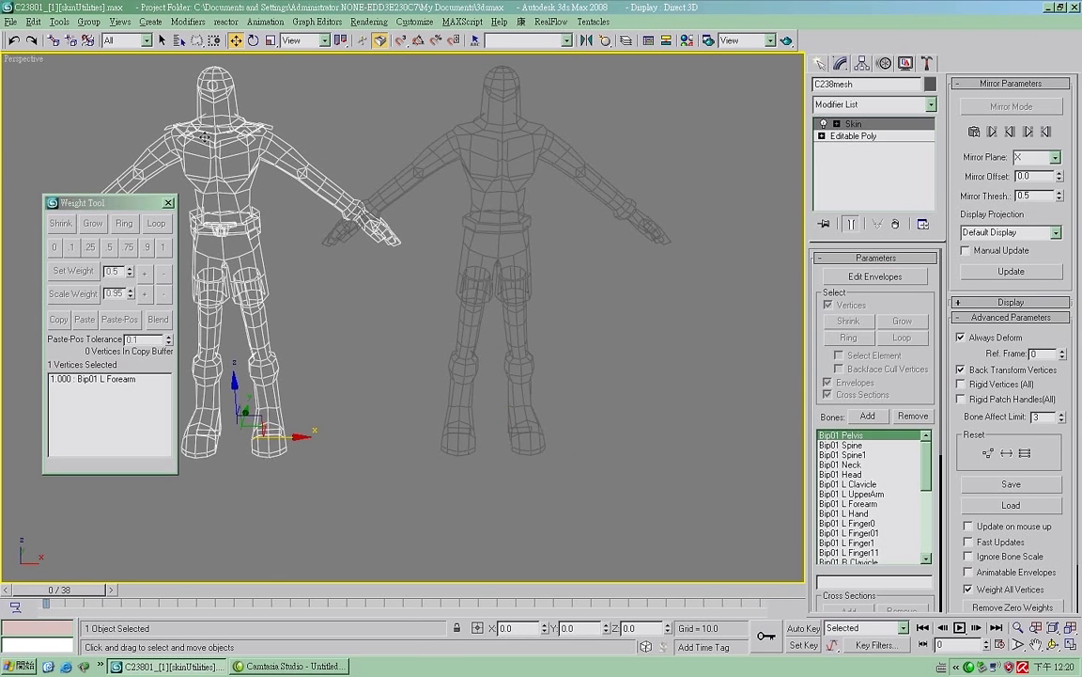
# - Compare the modifier stacks of the skinned original and the unskinned copy
pyautogui.moveTo(315, 150); pyautogui.dragTo(397, 219, button='middle')
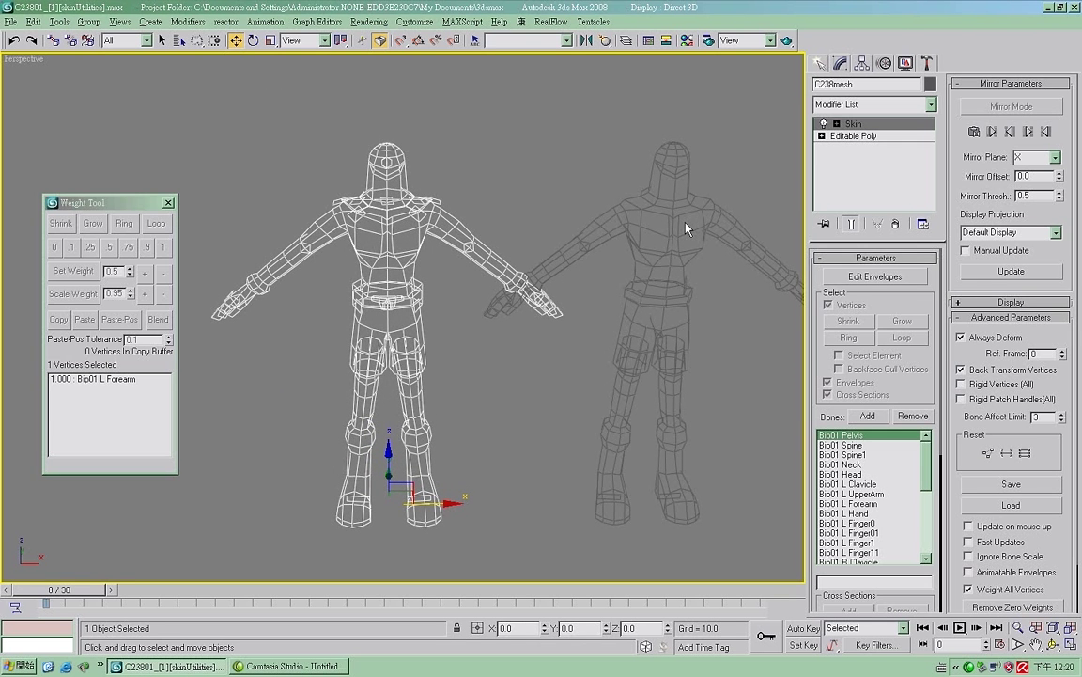
pyautogui.click(686, 229)
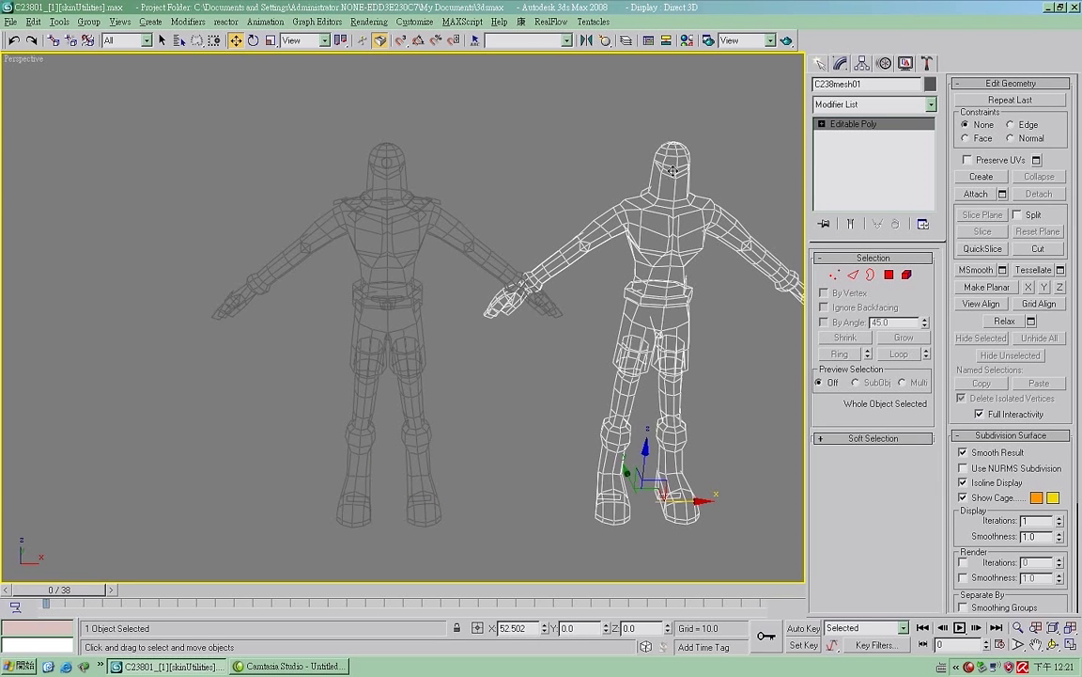
pyautogui.moveTo(716, 256); pyautogui.dragTo(600, 267, button='middle')
pyautogui.click(392, 215)
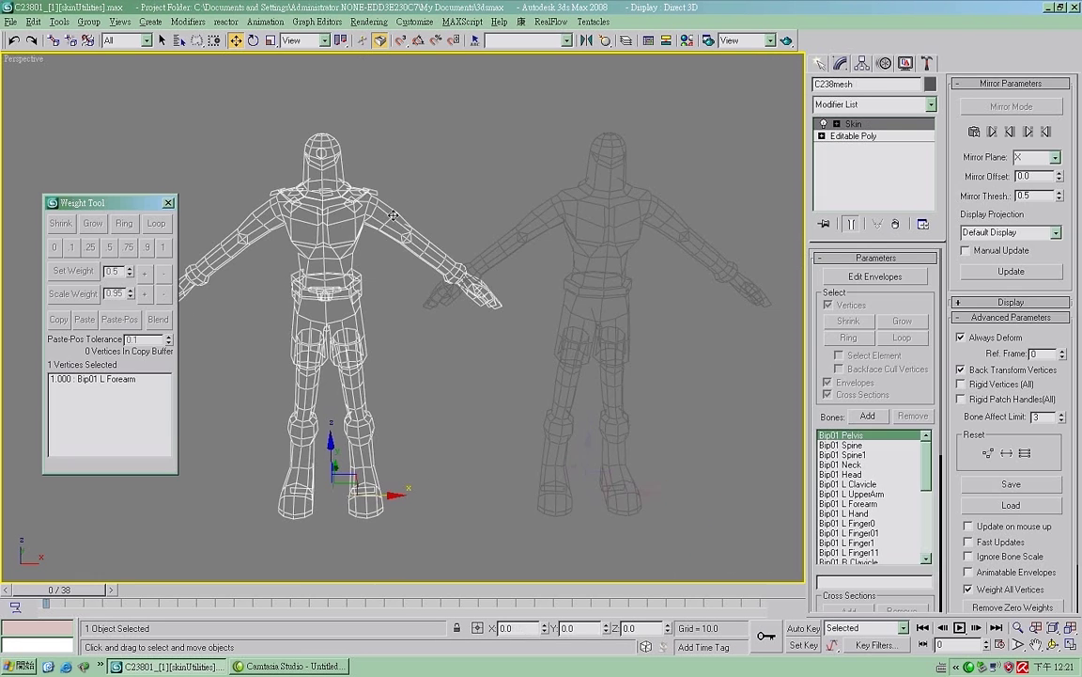
pyautogui.click(590, 192)
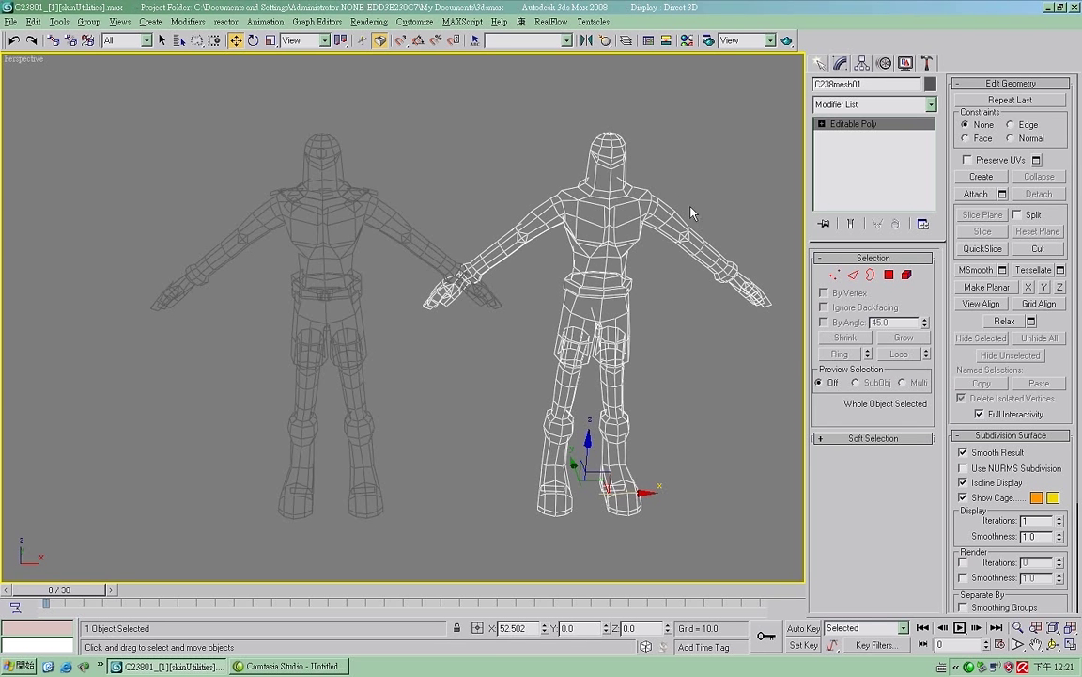
# - Check the skin weight of a left upper arm vertex on the original character
pyautogui.click(351, 207)
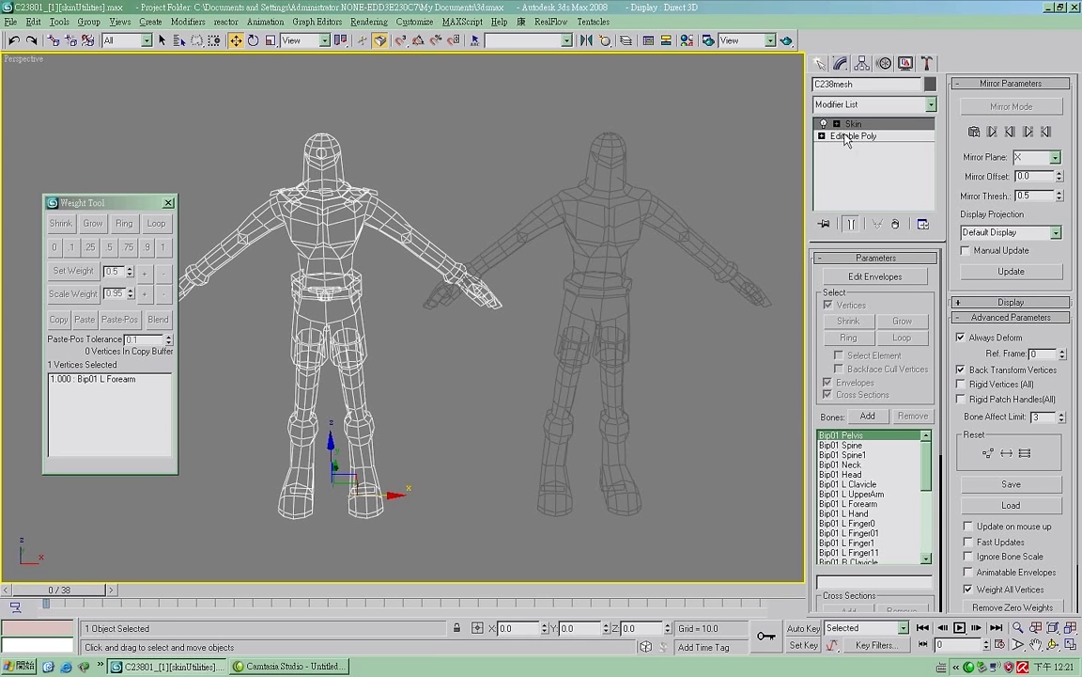
pyautogui.click(875, 277)
pyautogui.click(377, 211)
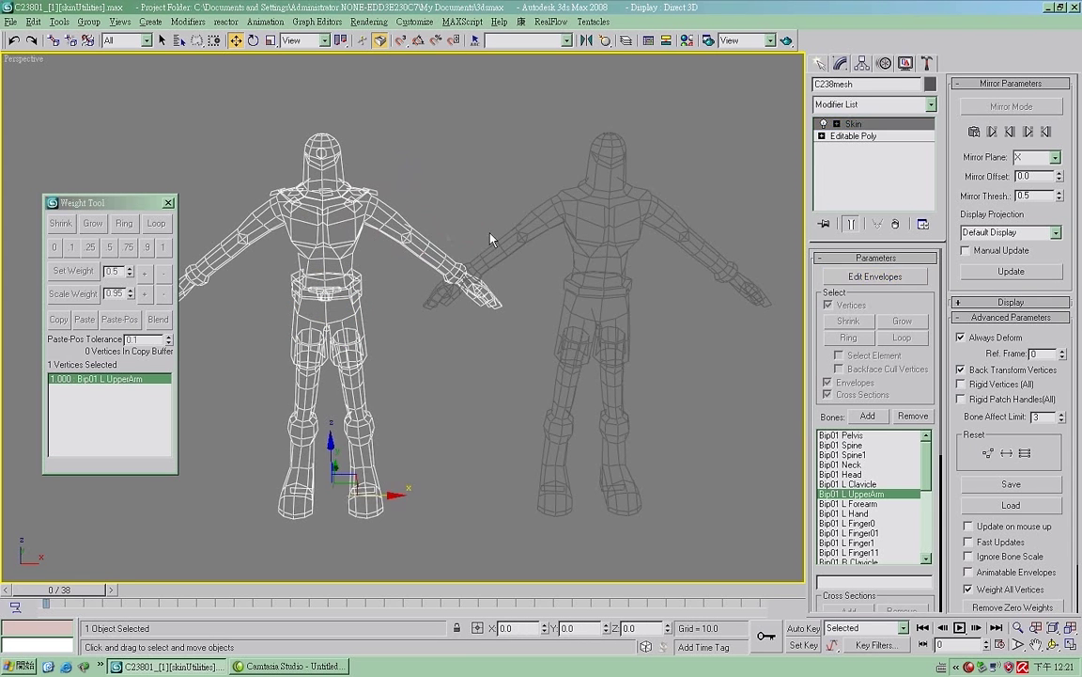
# - Open the SkinUtilities utility with the original skinned character C238mesh selected
pyautogui.click(626, 216)
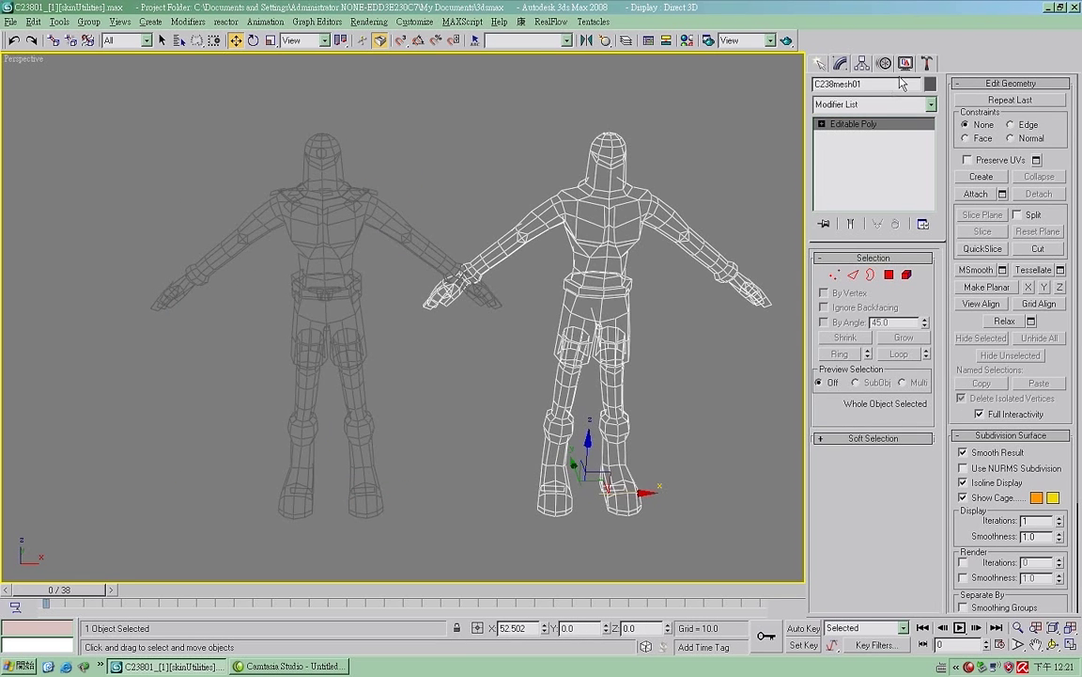
pyautogui.click(395, 203)
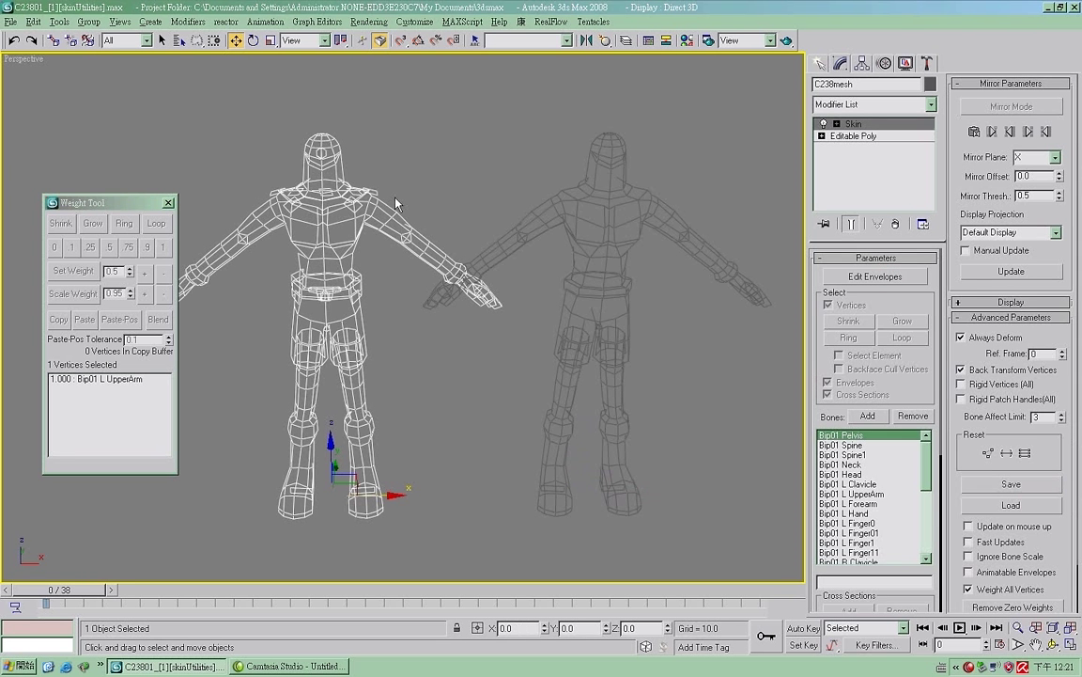
pyautogui.click(927, 62)
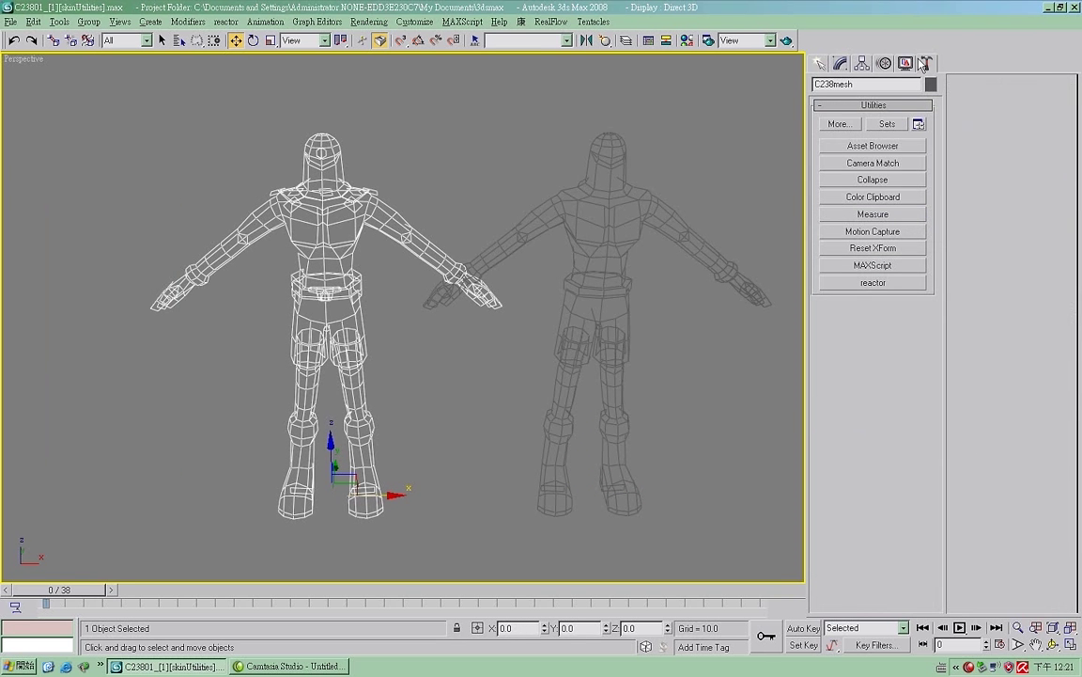
pyautogui.click(845, 105)
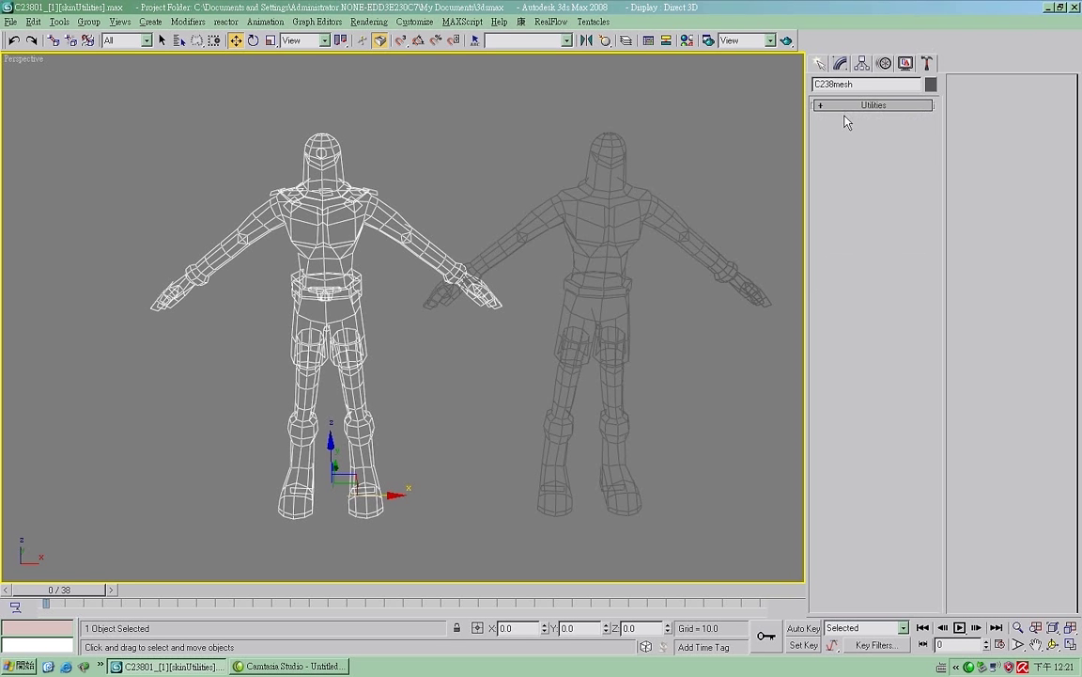
pyautogui.click(848, 106)
pyautogui.click(840, 124)
pyautogui.click(529, 247)
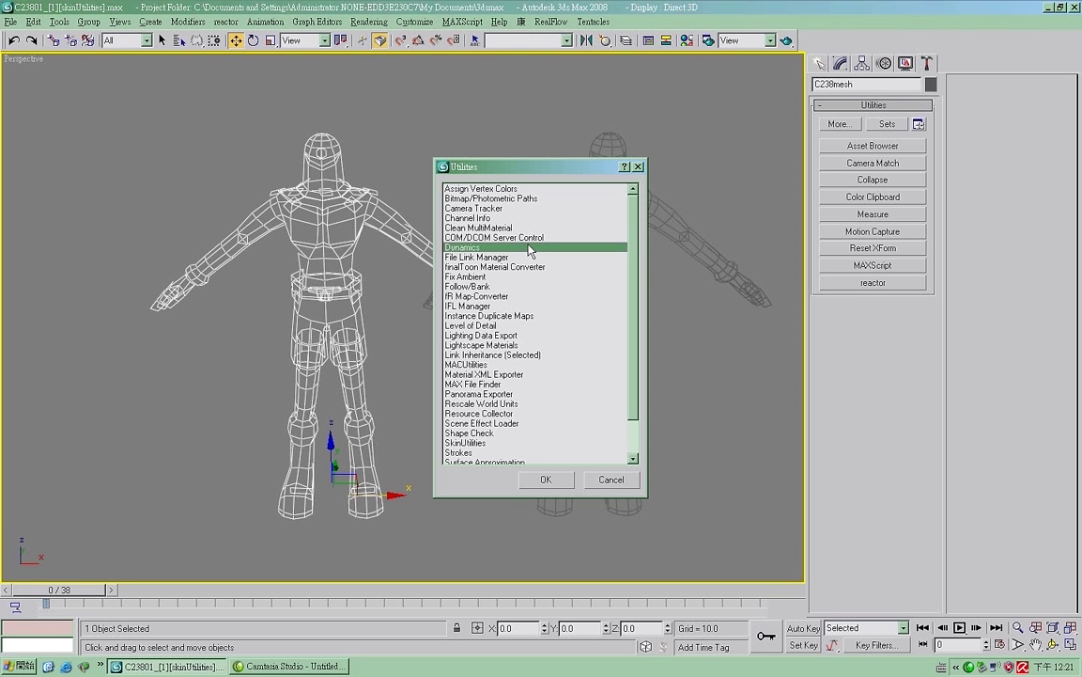
pyautogui.write('sk')
pyautogui.press('Return')
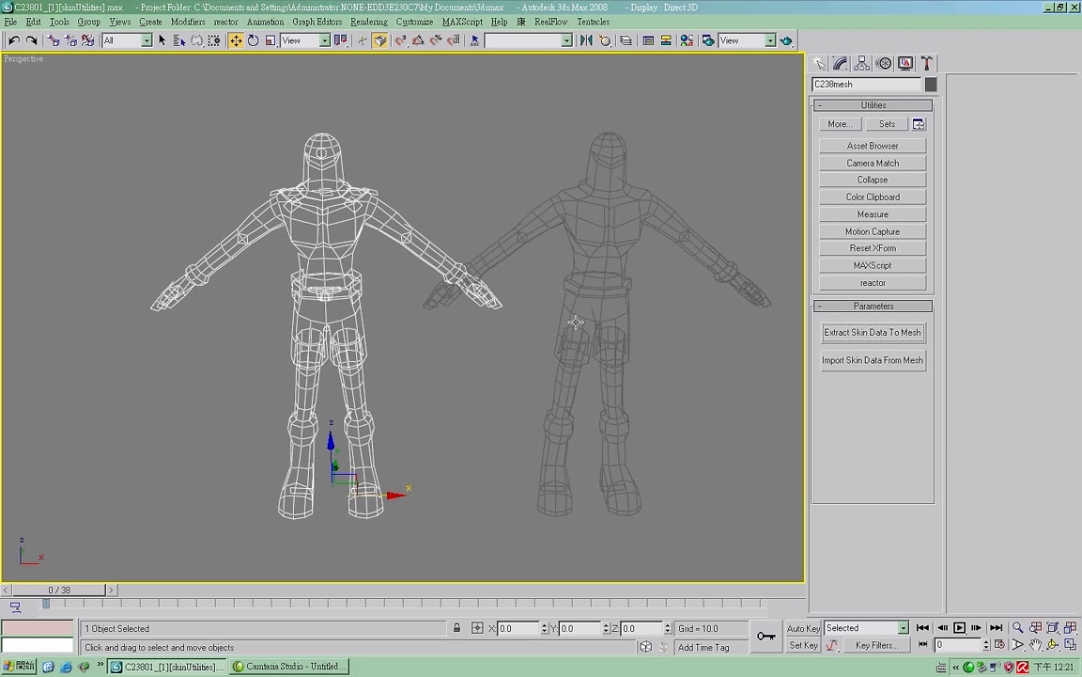
# - Extract the original's skin data to a mesh and move that mesh along X to about 63.4, just beyond the copy
pyautogui.click(856, 338)
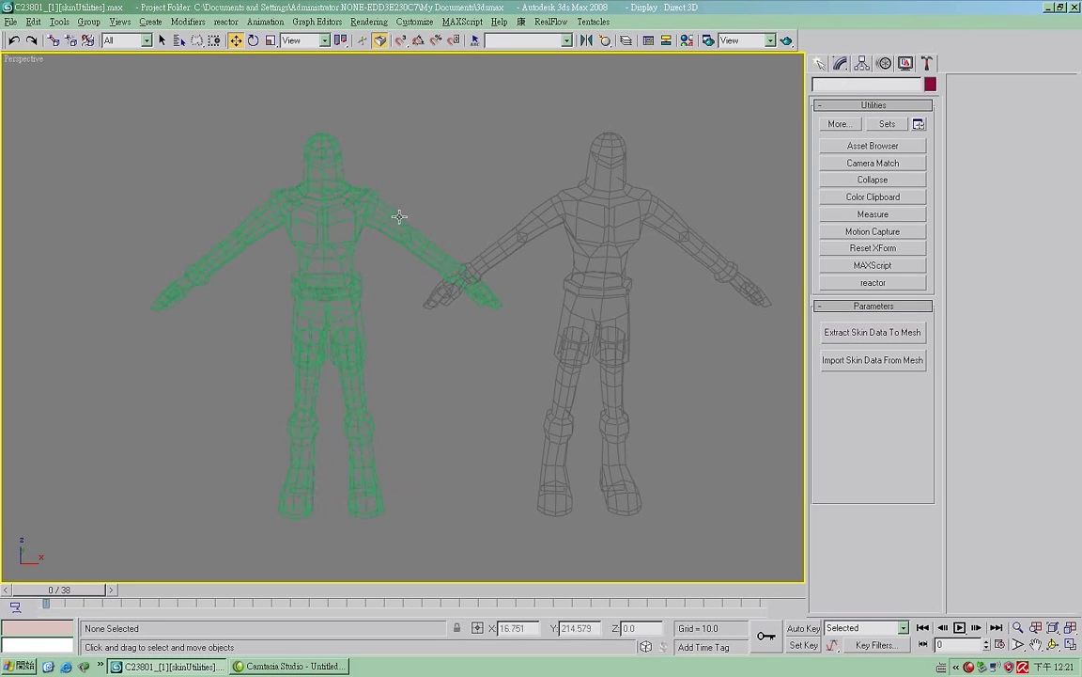
pyautogui.moveTo(332, 470); pyautogui.dragTo(646, 467)
pyautogui.moveTo(594, 248); pyautogui.dragTo(512, 279, button='middle')
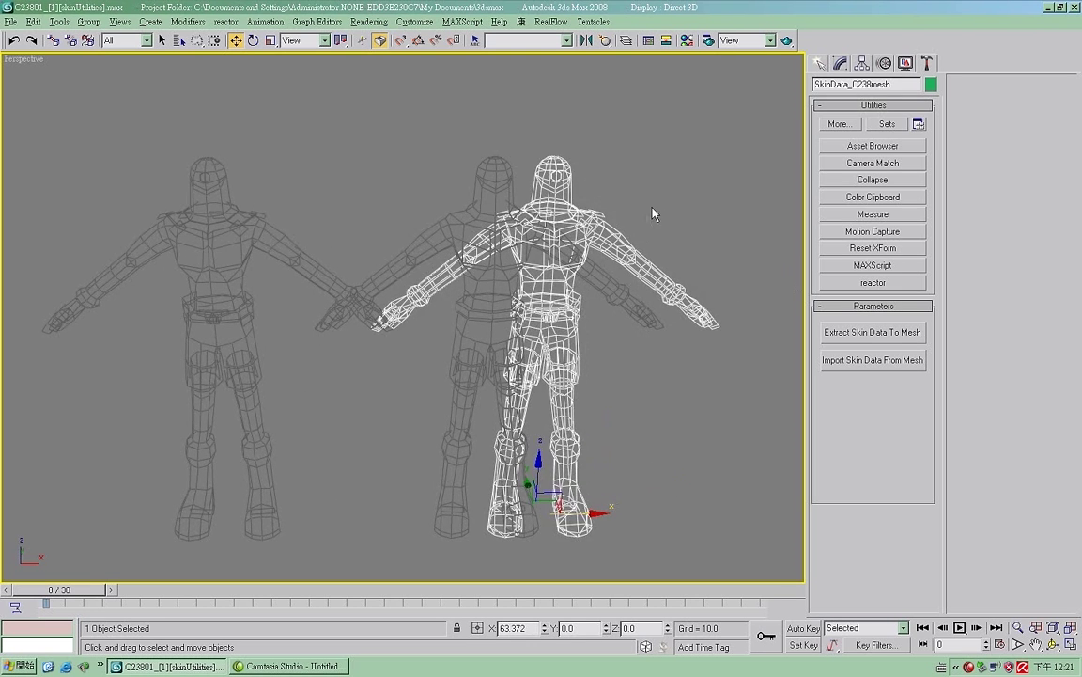
# - Examine the modifier stack and vertices of the extracted skin data mesh
pyautogui.click(839, 63)
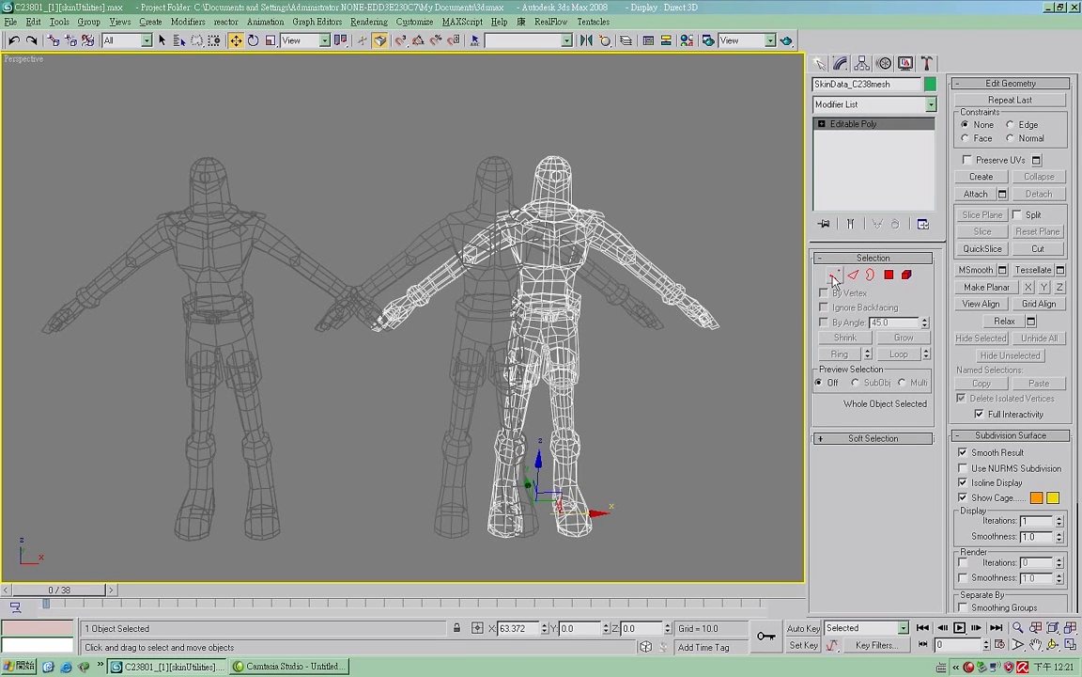
pyautogui.press('1')
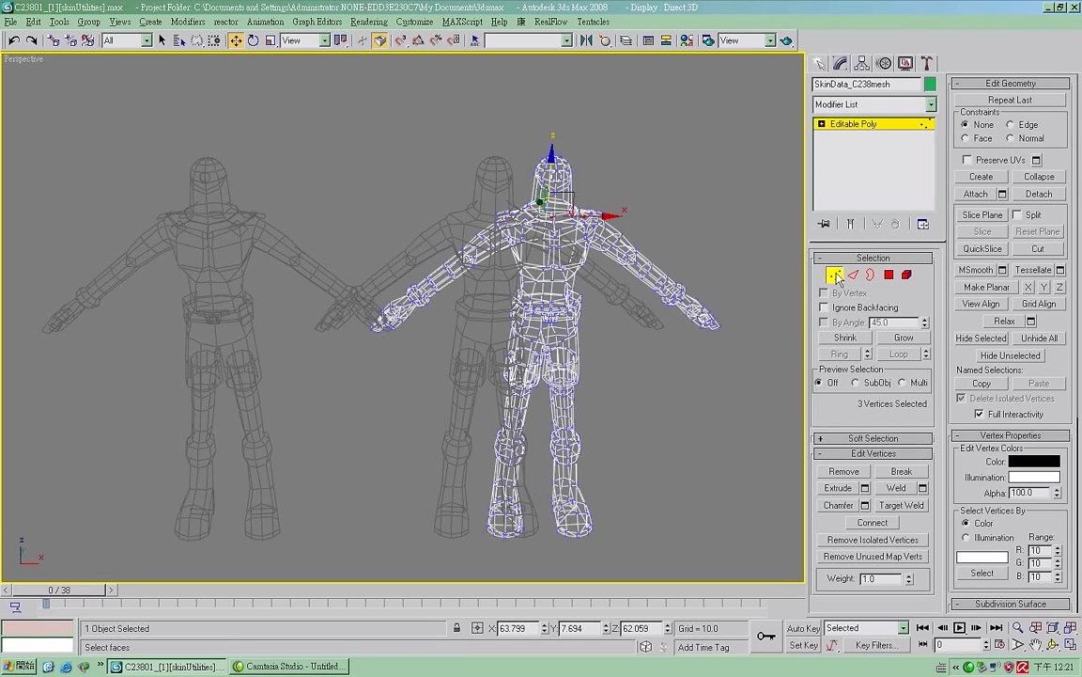
pyautogui.press('1')
pyautogui.click(835, 276)
pyautogui.click(655, 240)
pyautogui.click(620, 234)
pyautogui.moveTo(680, 246); pyautogui.dragTo(655, 259, button='middle')
pyautogui.click(835, 274)
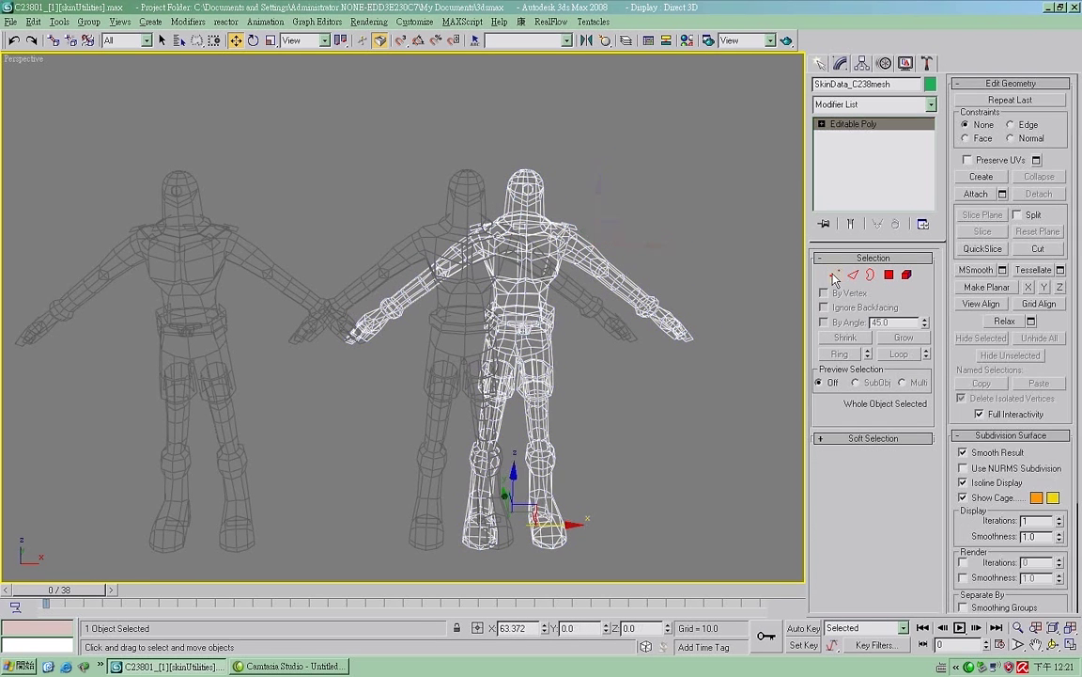
pyautogui.click(730, 271)
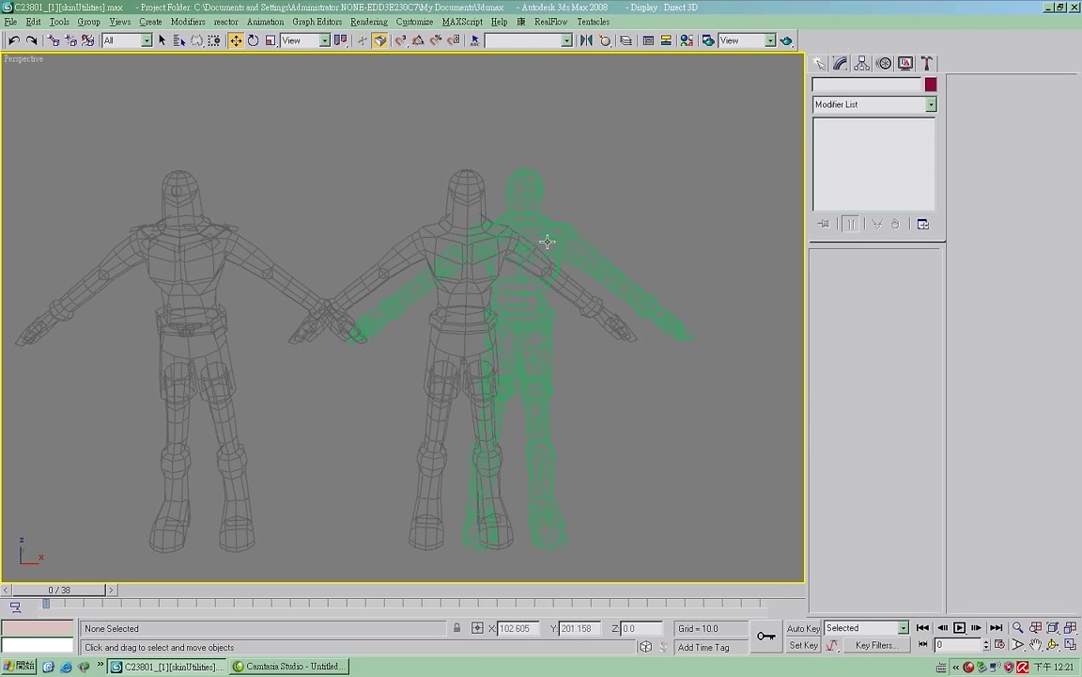
# - Display the extracted skin data mesh as a box and move it along X back over the original character
pyautogui.click(548, 242)
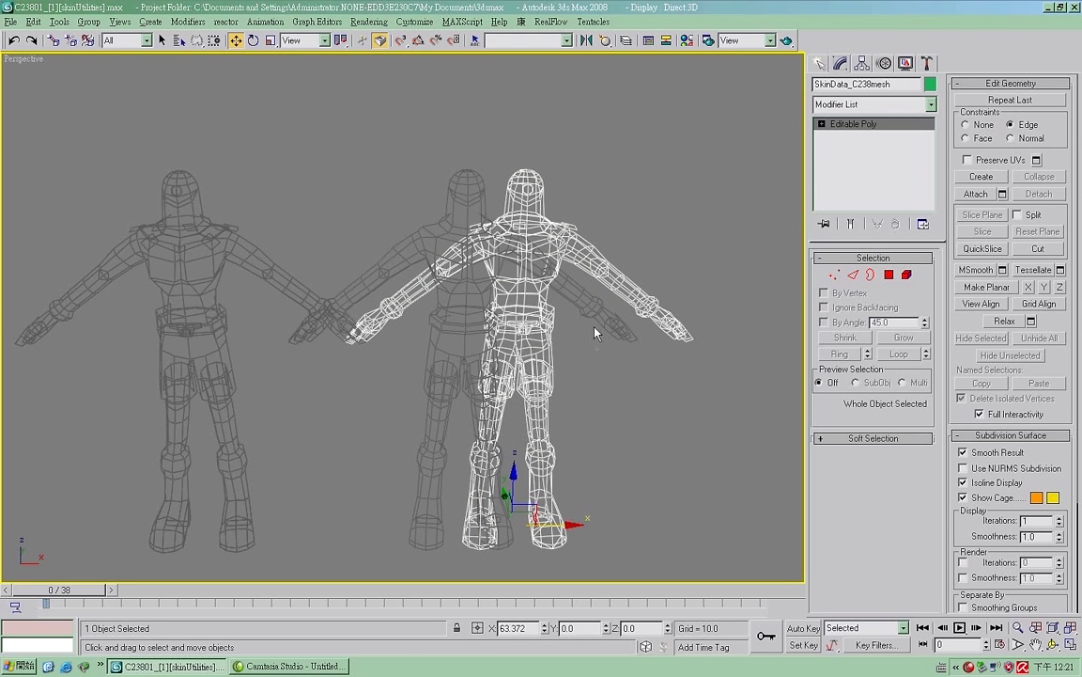
pyautogui.click(819, 63)
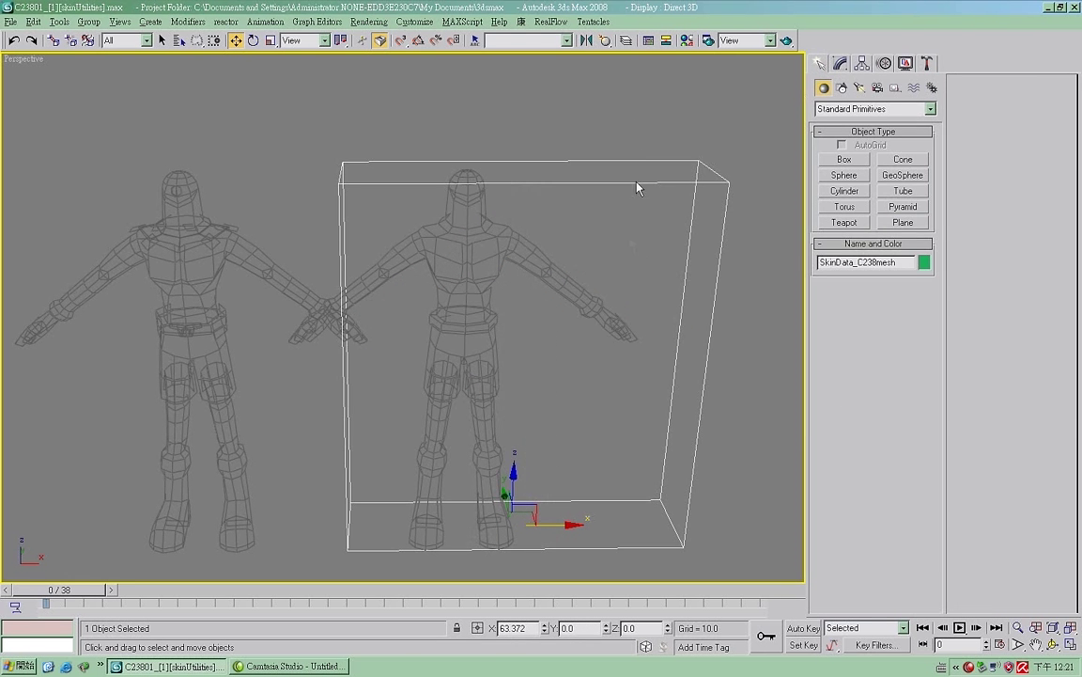
pyautogui.moveTo(493, 514); pyautogui.dragTo(178, 517)
# - Check the copy's modifier stack and review the full bone list in the original character's Skin modifier
pyautogui.click(505, 256)
pyautogui.click(840, 63)
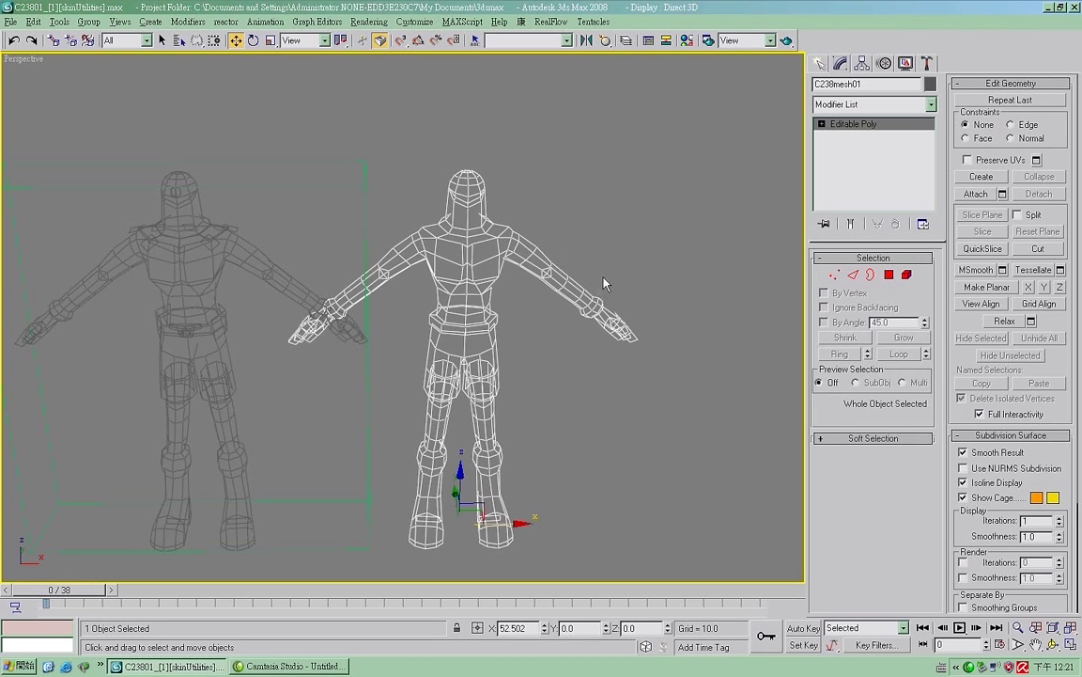
pyautogui.click(170, 297)
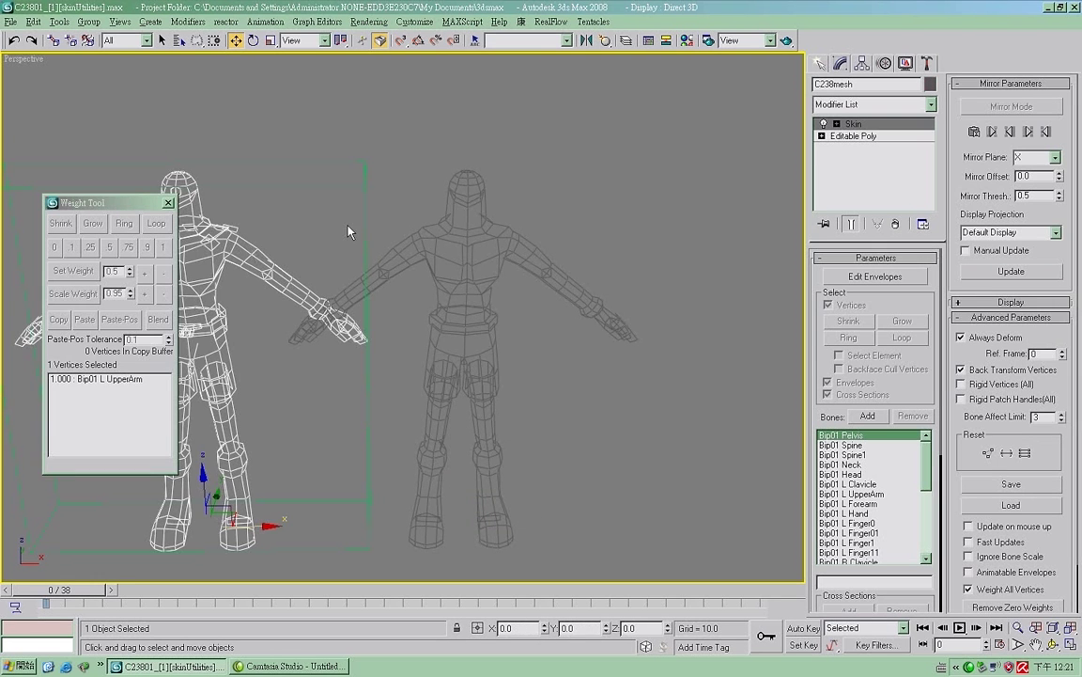
pyautogui.press('z')
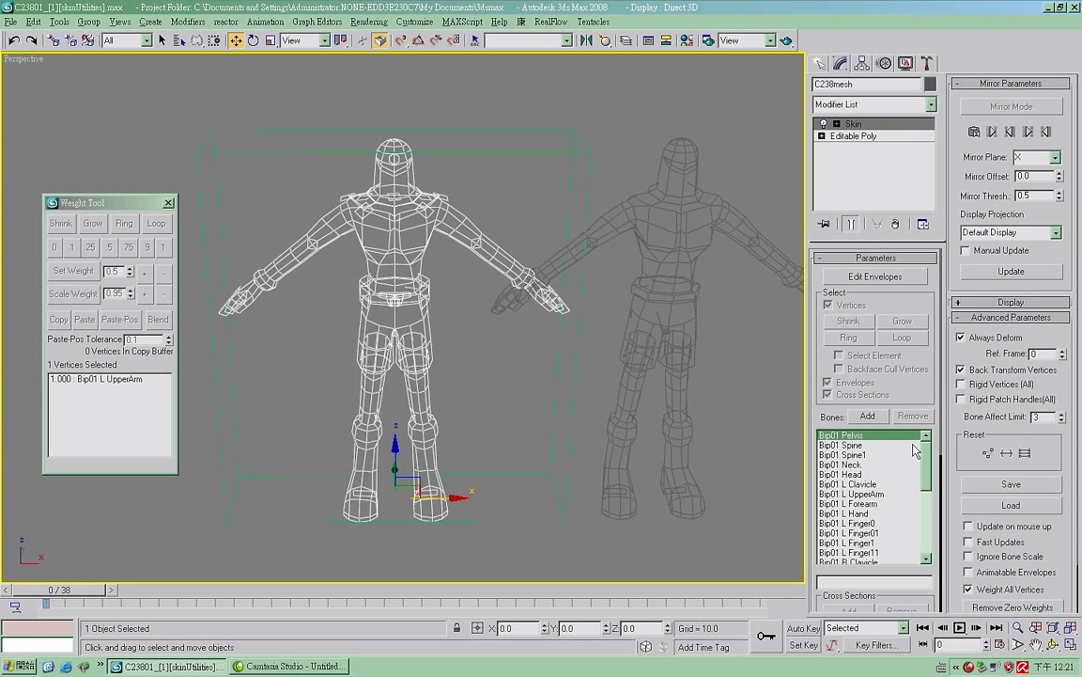
pyautogui.moveTo(927, 465); pyautogui.dragTo(927, 522)
pyautogui.click(870, 543)
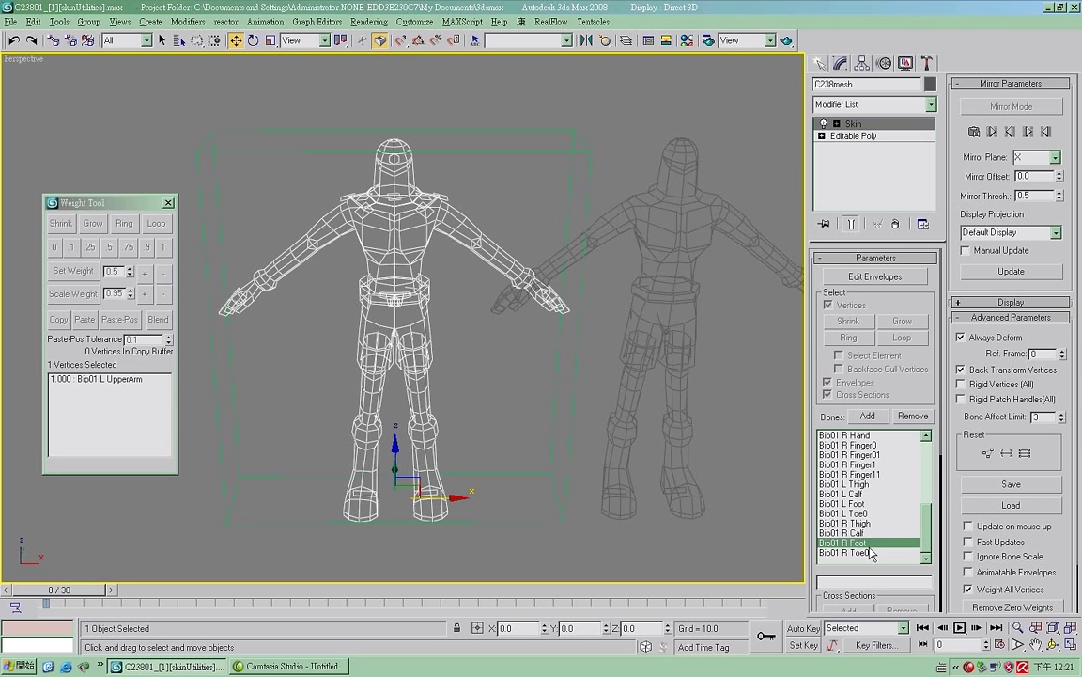
pyautogui.scroll(5, 856, 488)
pyautogui.click(853, 436)
pyautogui.moveTo(854, 436); pyautogui.dragTo(875, 362)
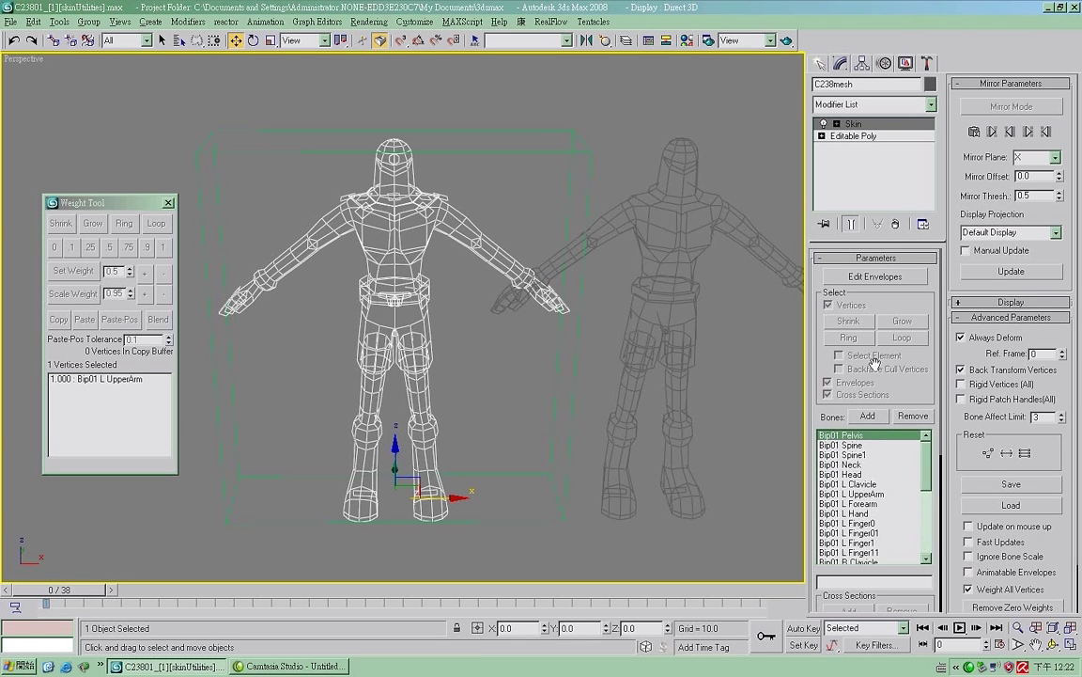
pyautogui.click(439, 20)
pyautogui.click(423, 54)
pyautogui.click(106, 58)
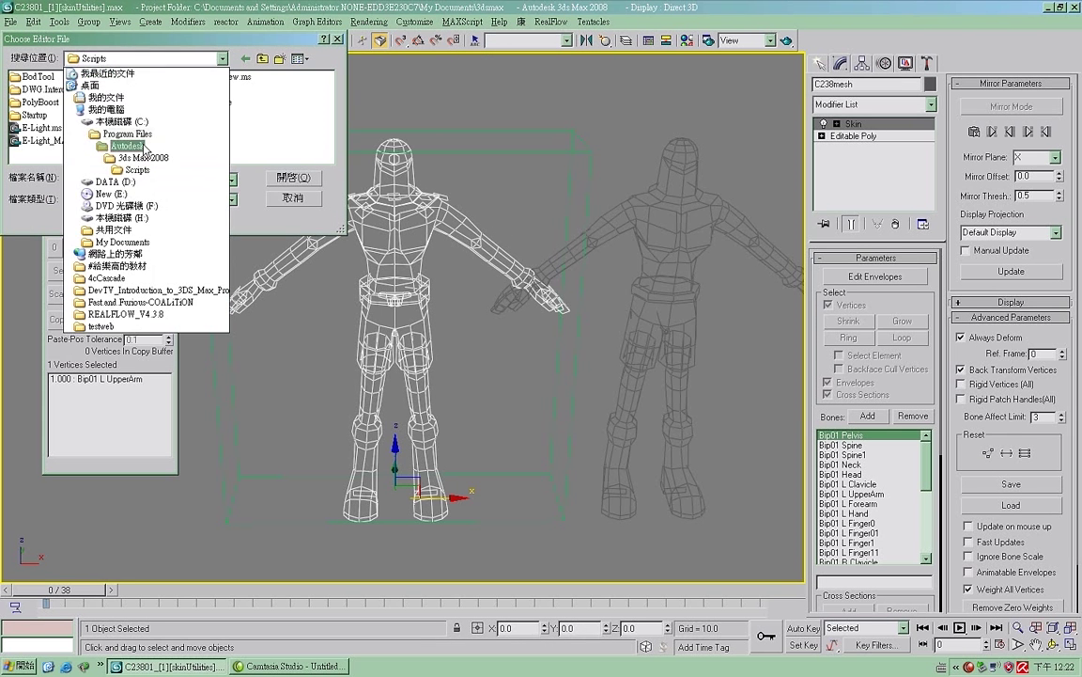
pyautogui.click(67, 141)
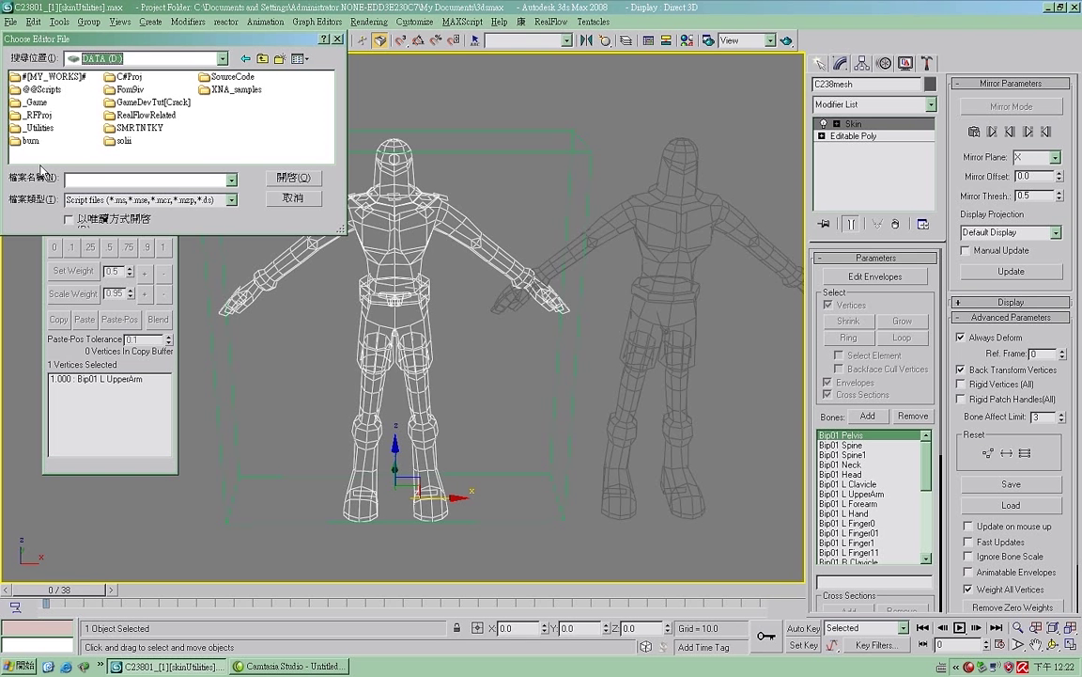
pyautogui.click(64, 79)
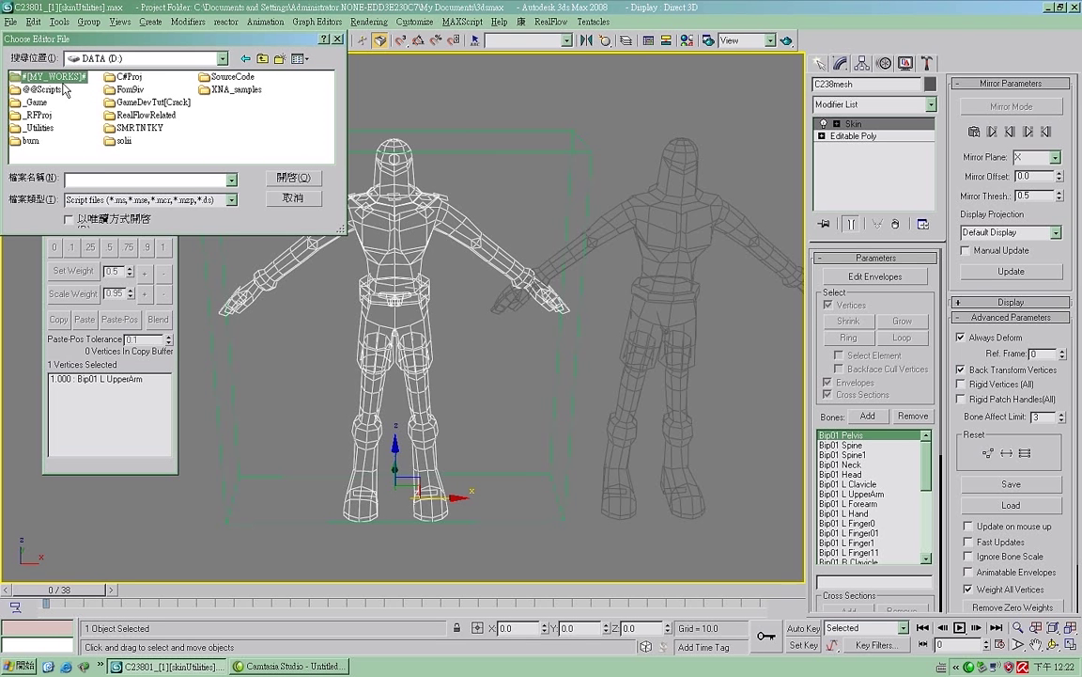
pyautogui.click(113, 77)
pyautogui.doubleClick(33, 91)
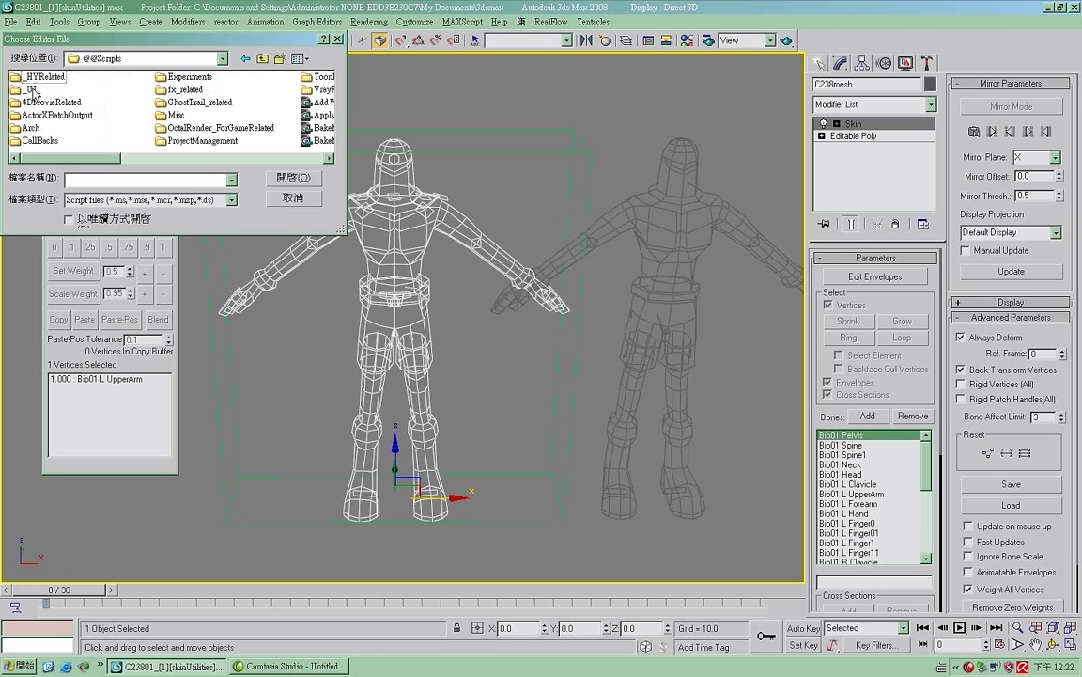
pyautogui.press('m')
pyautogui.press('Return')
pyautogui.press('s')
pyautogui.press('k')
pyautogui.press('Return')
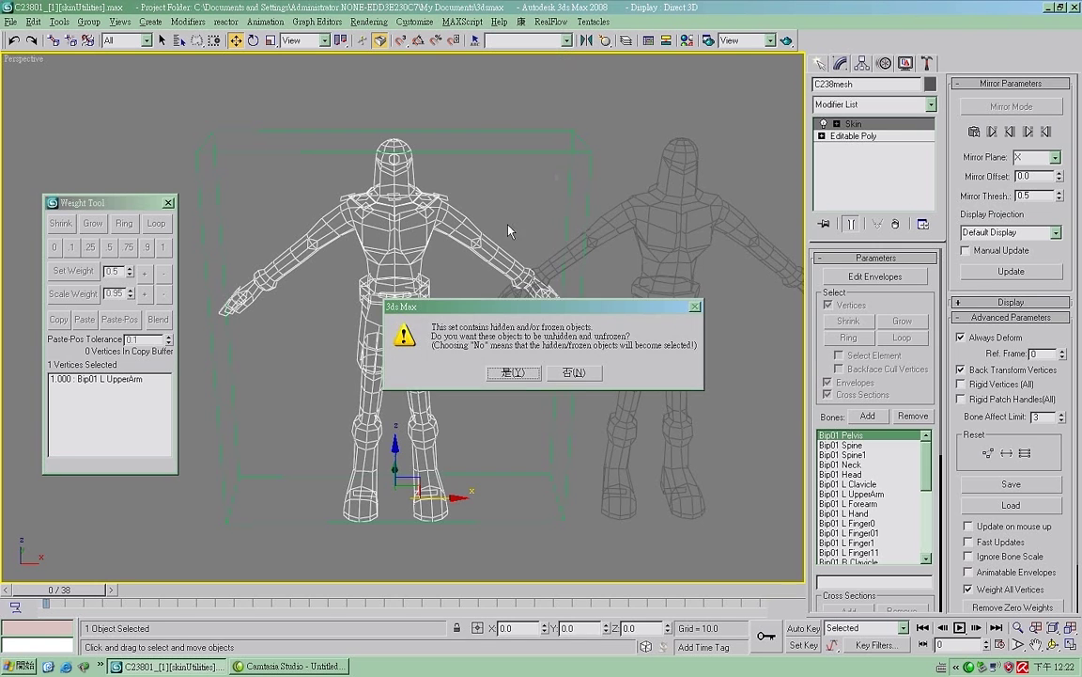
pyautogui.click(515, 374)
# - Move the unskinned copy C238mesh01 to X 0.0 so it overlaps the original and its bones
pyautogui.click(475, 192)
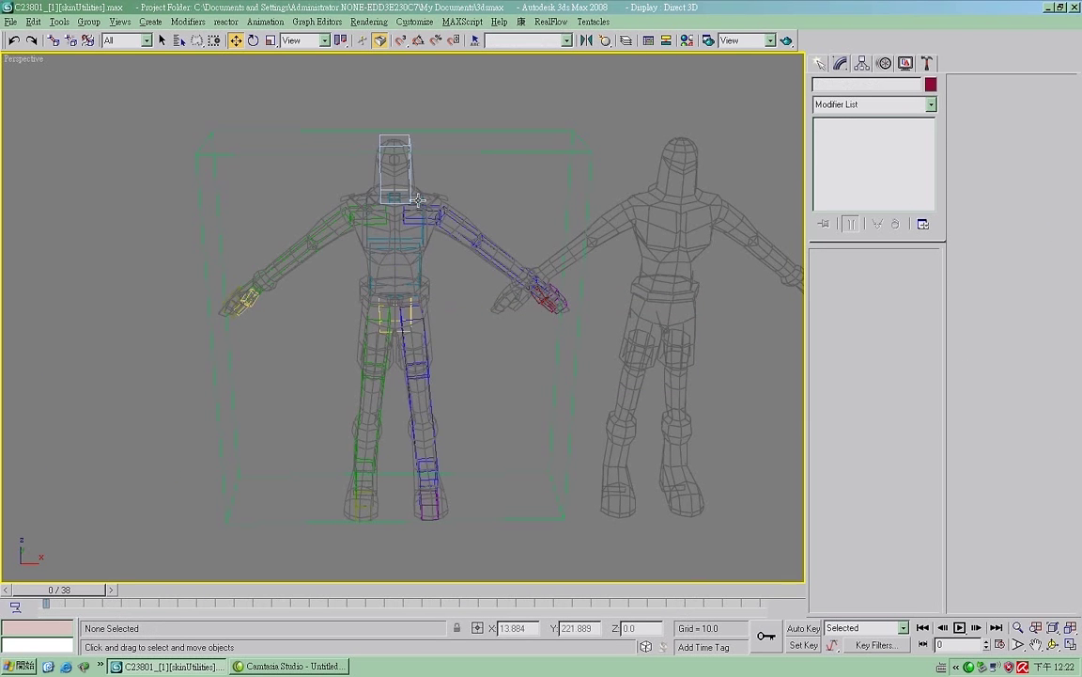
pyautogui.click(445, 200)
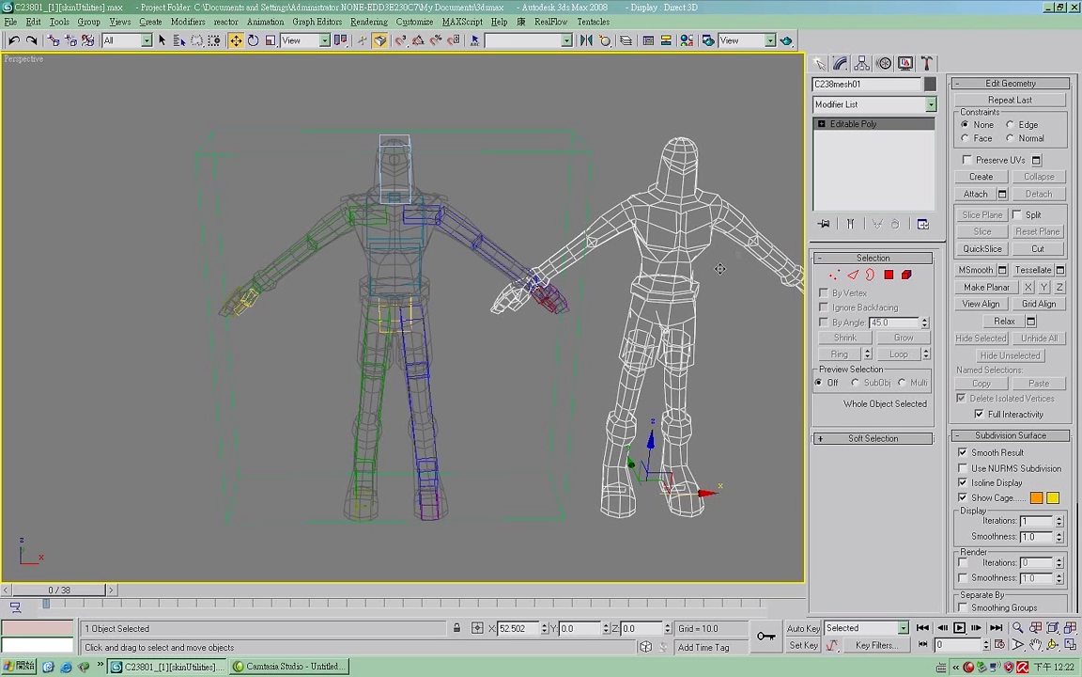
pyautogui.rightClick(544, 629)
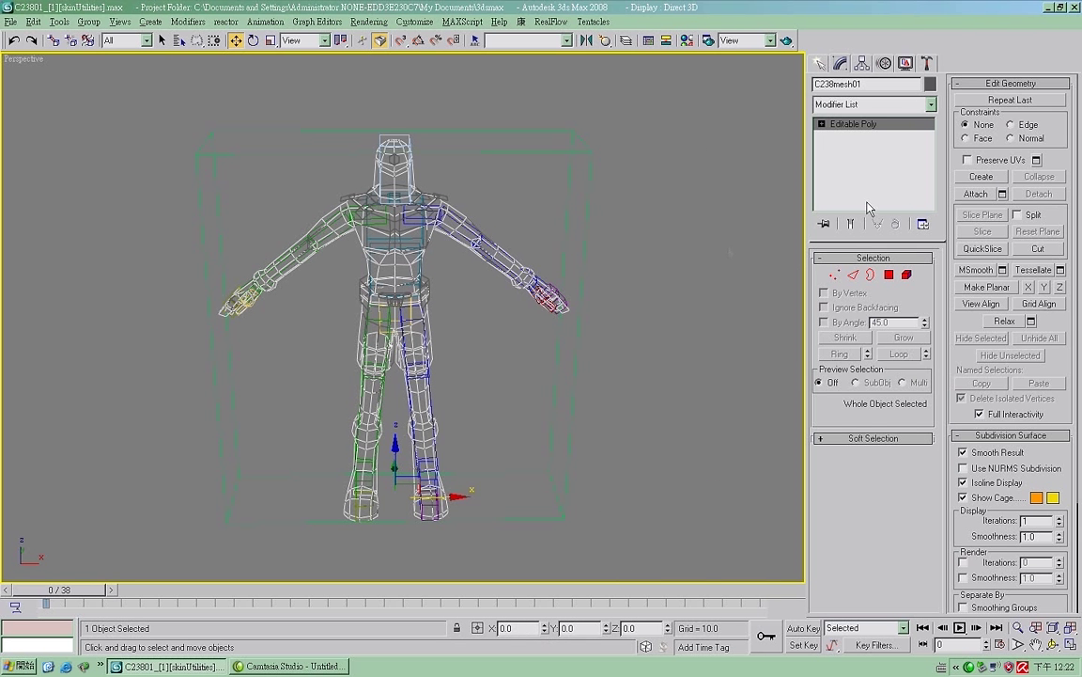
pyautogui.rightClick(660, 294)
pyautogui.click(622, 346)
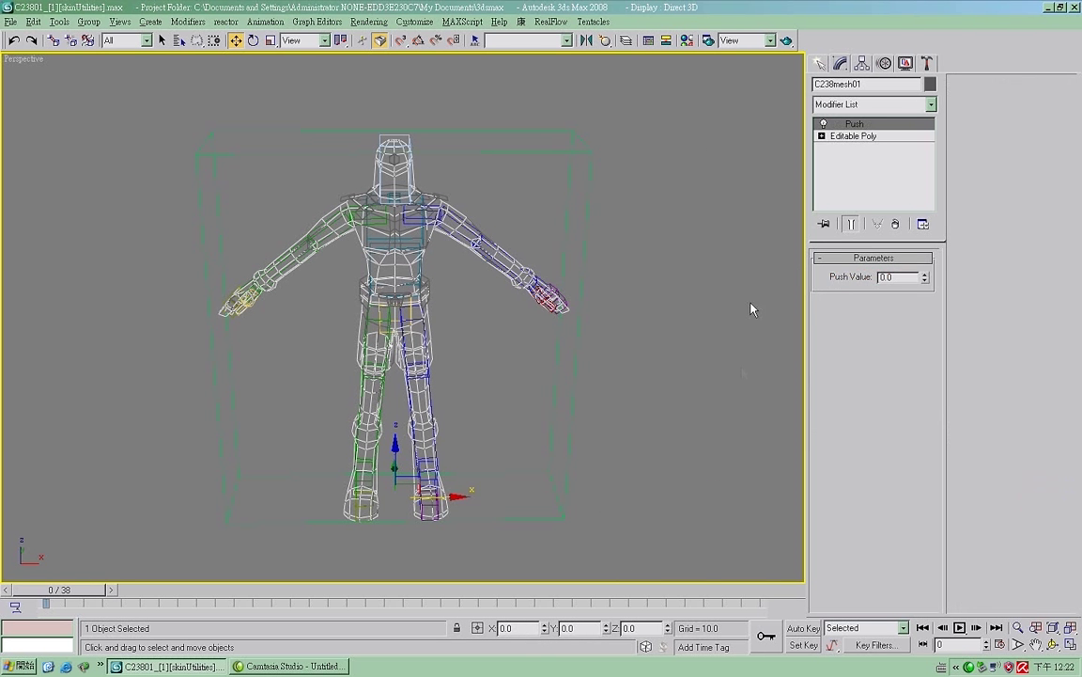
pyautogui.click(897, 226)
# - Apply a Skin modifier to C238mesh01 and add all bones of the selection set my_body_bone_set
pyautogui.rightClick(663, 239)
pyautogui.click(689, 310)
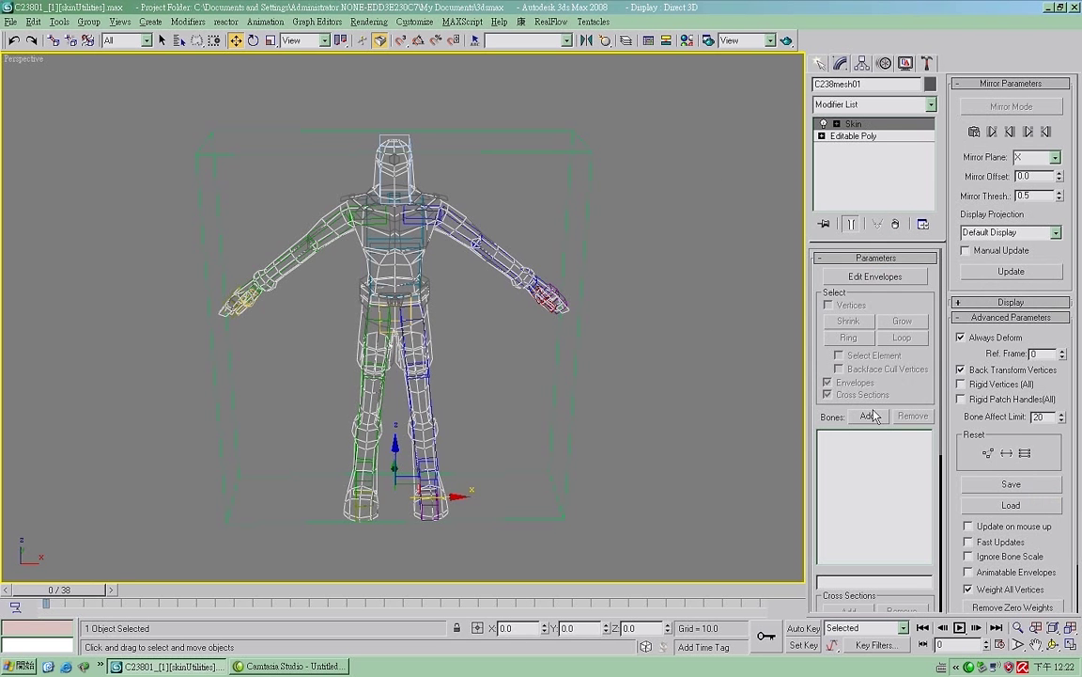
pyautogui.click(869, 416)
pyautogui.click(290, 124)
pyautogui.click(299, 144)
pyautogui.click(289, 123)
pyautogui.click(282, 137)
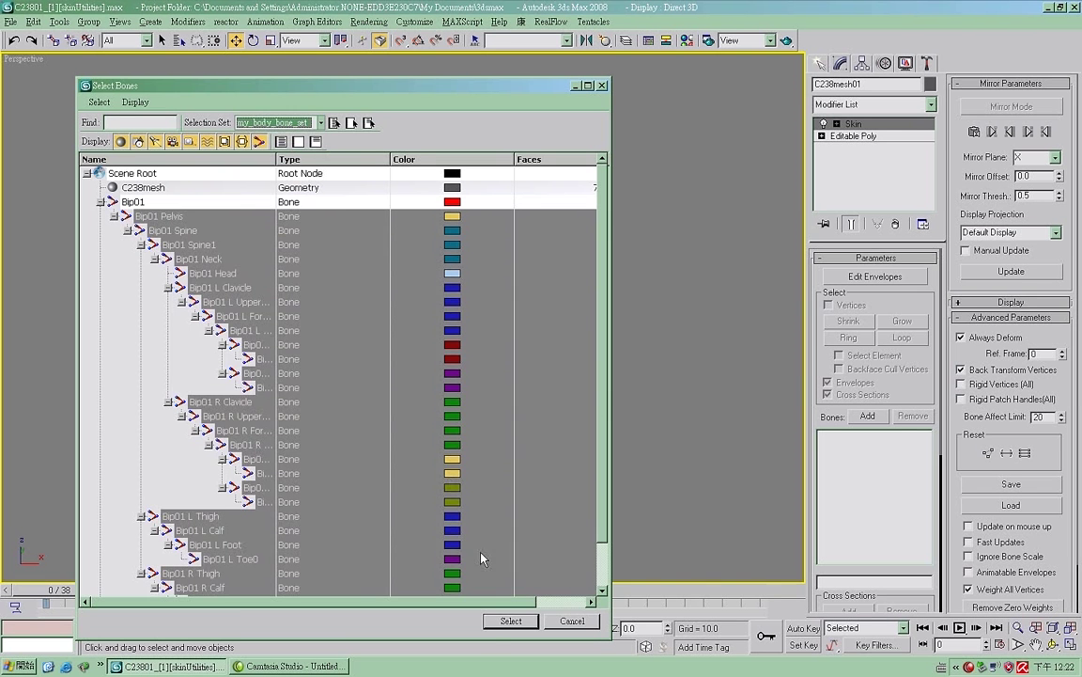
pyautogui.click(512, 620)
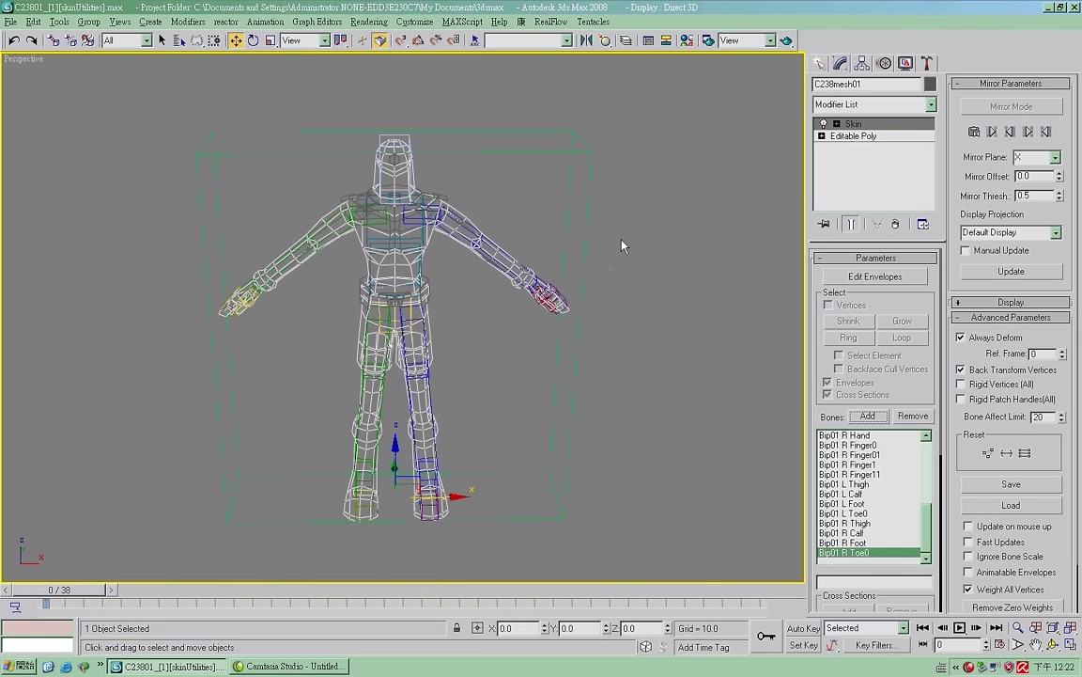
# - Check the envelopes of the left arm and clavicle bones in the copy's new Skin modifier
pyautogui.click(461, 229)
pyautogui.click(512, 267)
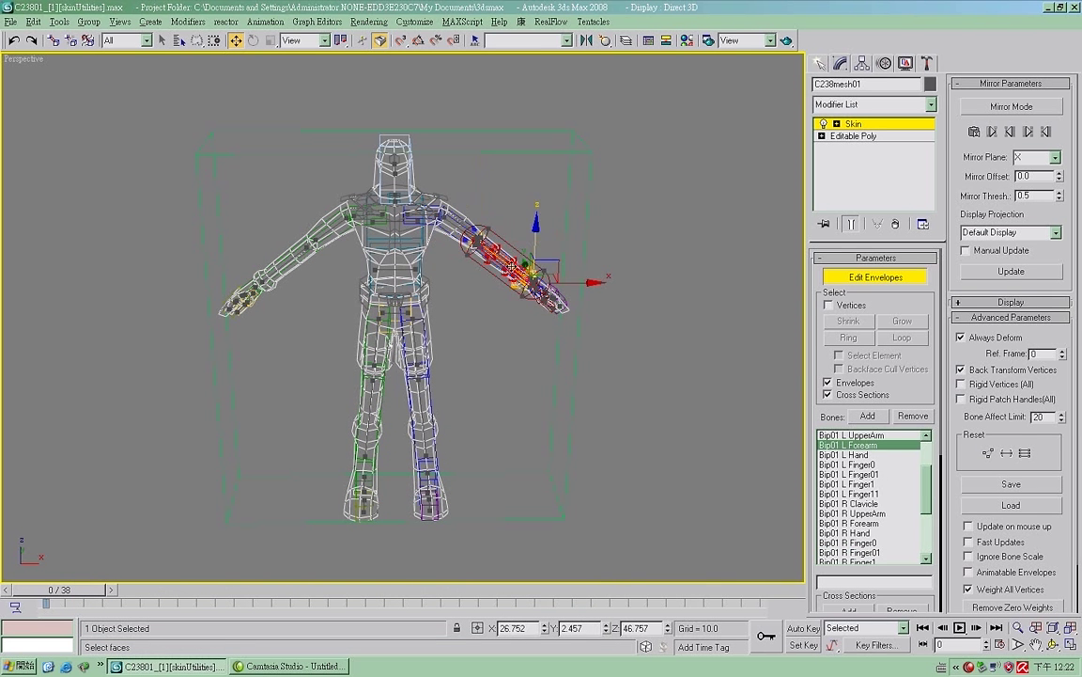
pyautogui.click(453, 228)
pyautogui.click(420, 212)
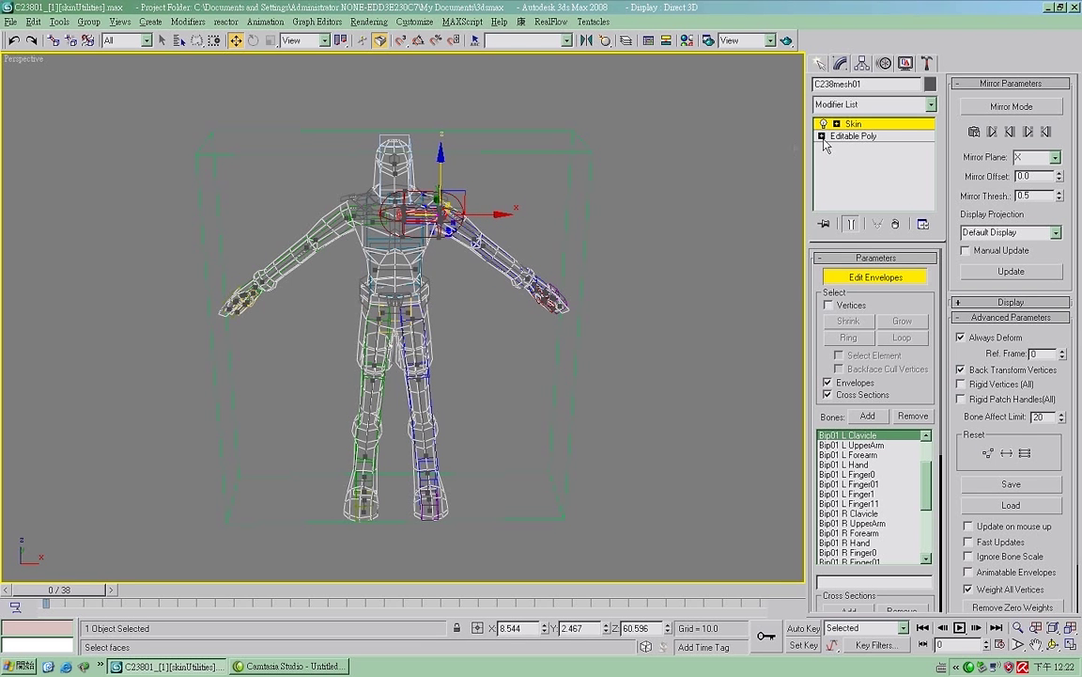
pyautogui.click(864, 125)
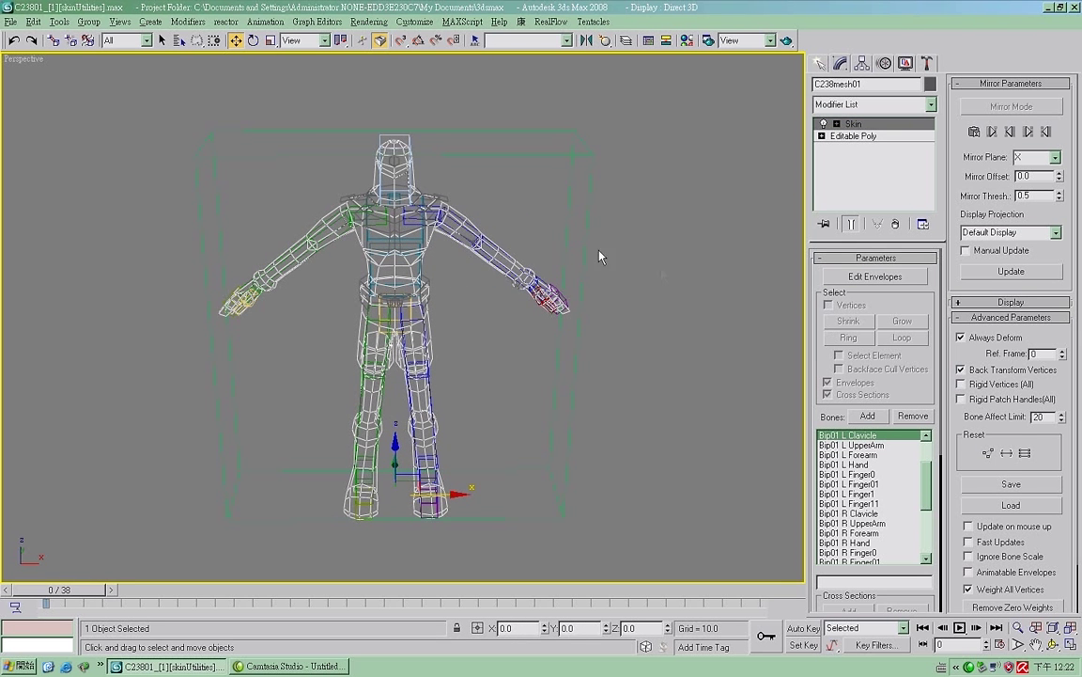
pyautogui.scroll(3, 538, 241)
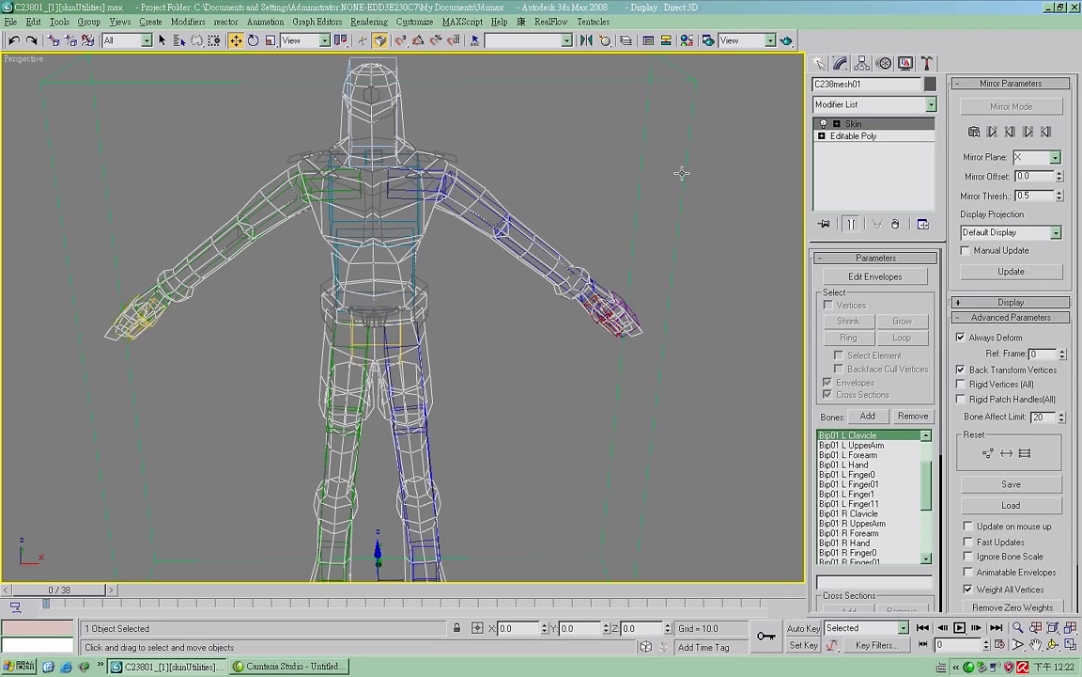
# - Select C238mesh01 together with SkinData_C238mesh and start importing skin data from the mesh
pyautogui.keyDown('ctrl'); pyautogui.click(682, 173); pyautogui.keyUp('ctrl')
pyautogui.click(646, 174)
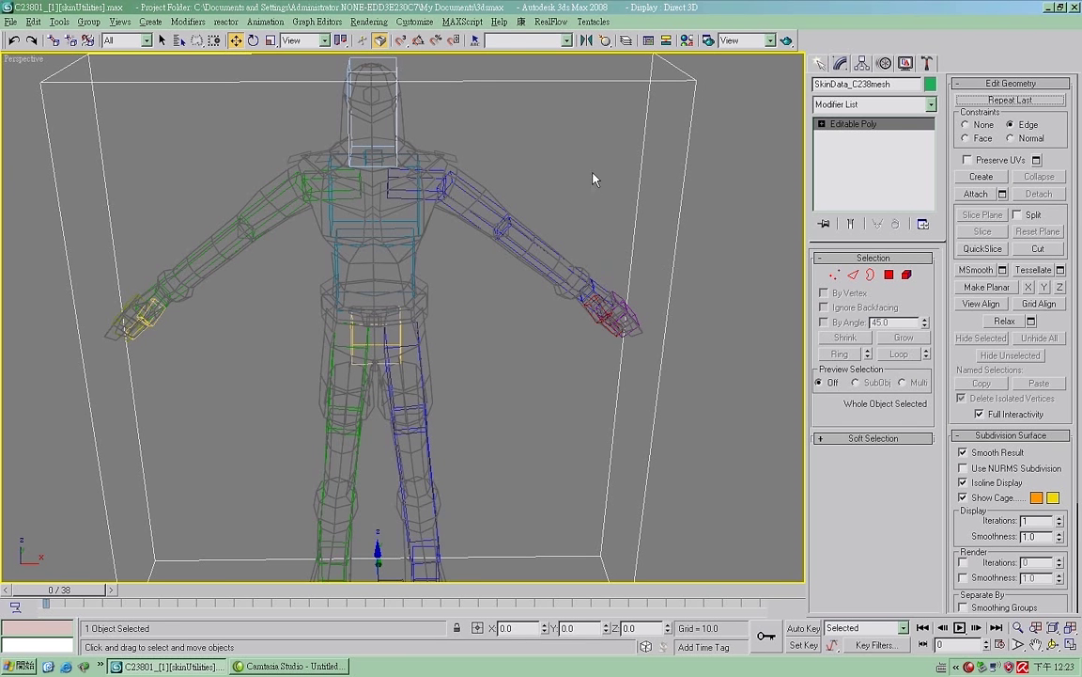
pyautogui.press('h')
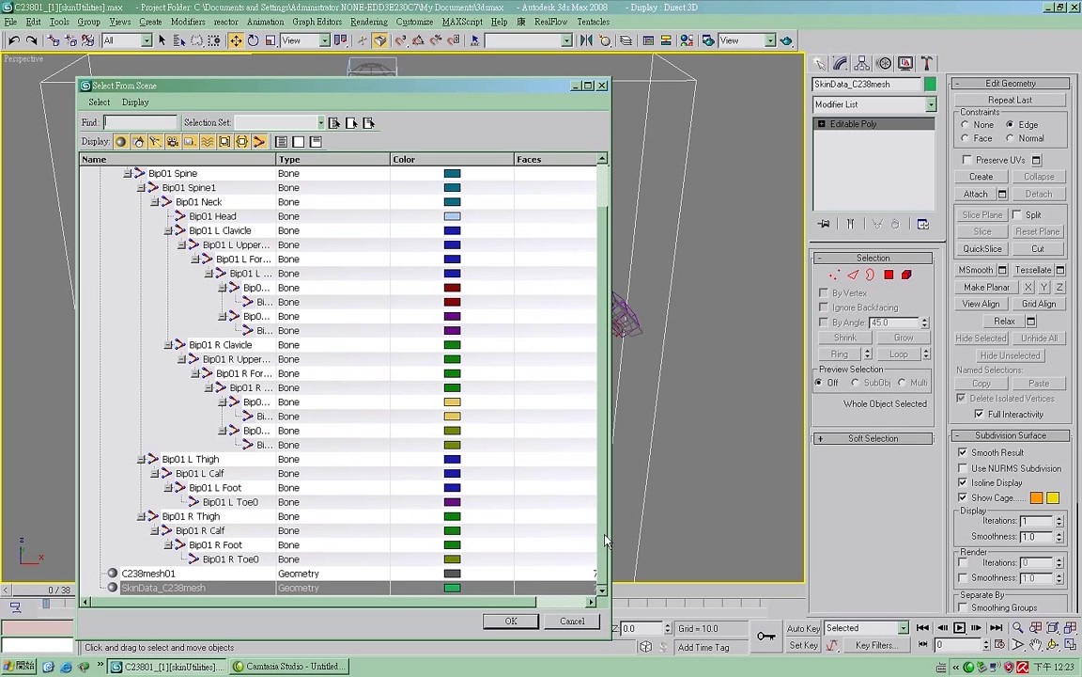
pyautogui.moveTo(155, 573); pyautogui.dragTo(167, 602)
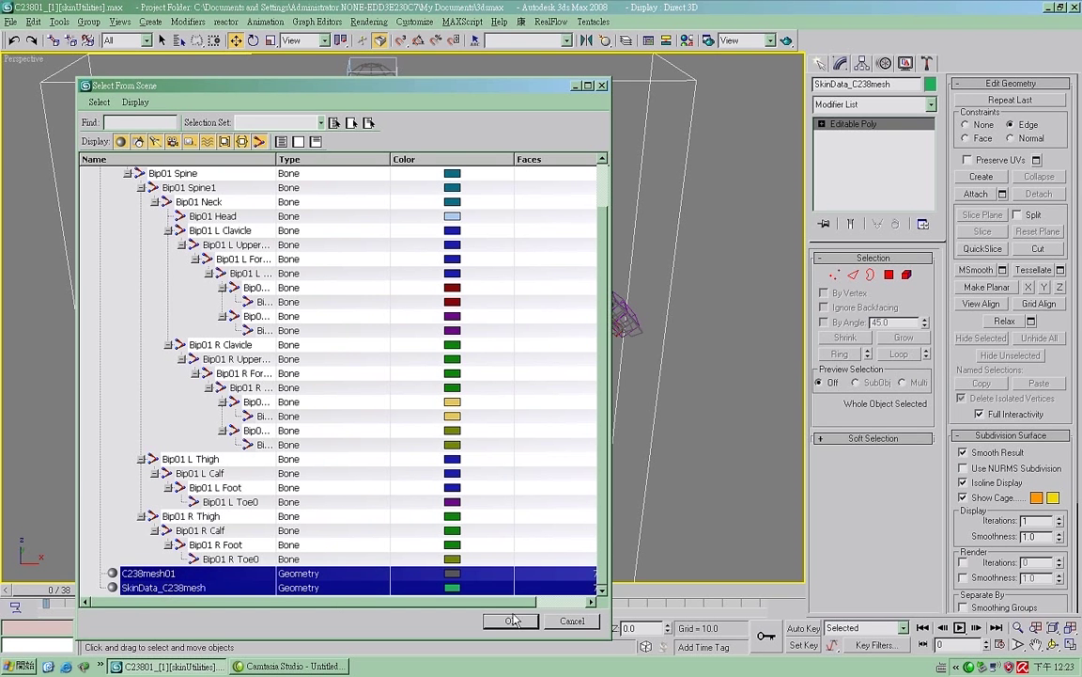
pyautogui.click(510, 621)
pyautogui.click(927, 63)
pyautogui.click(837, 359)
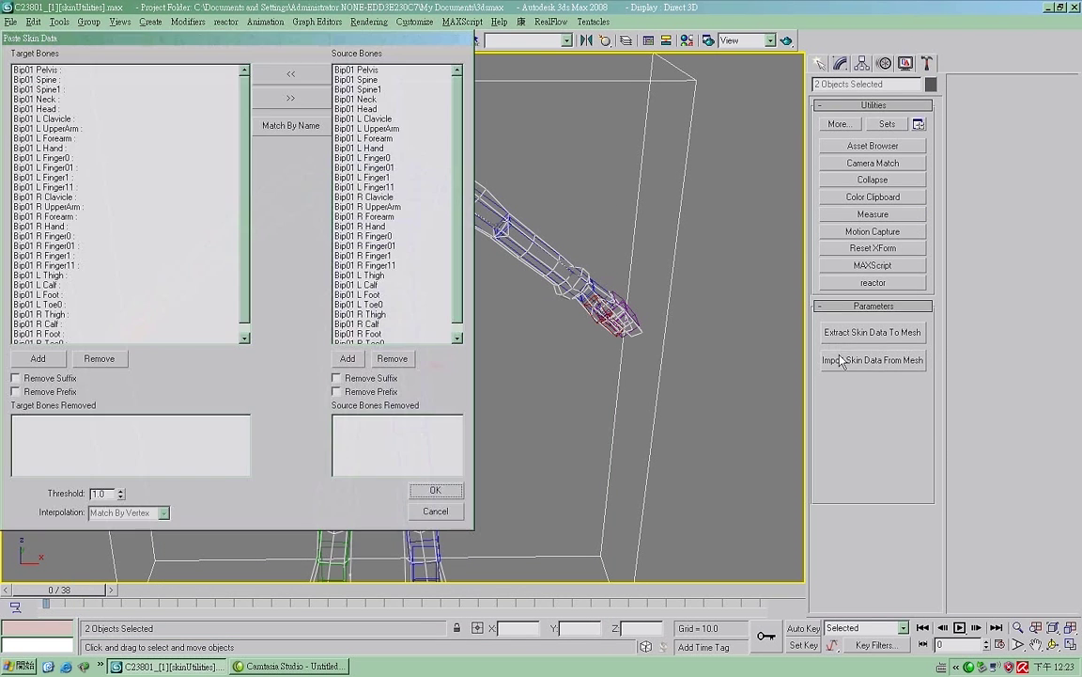
# - Match all target and source bones by name in Paste Skin Data, review the pairs and close the dialog
pyautogui.click(264, 131)
pyautogui.moveTo(240, 285); pyautogui.dragTo(249, 155)
pyautogui.click(245, 334)
pyautogui.moveTo(92, 72); pyautogui.dragTo(214, 345)
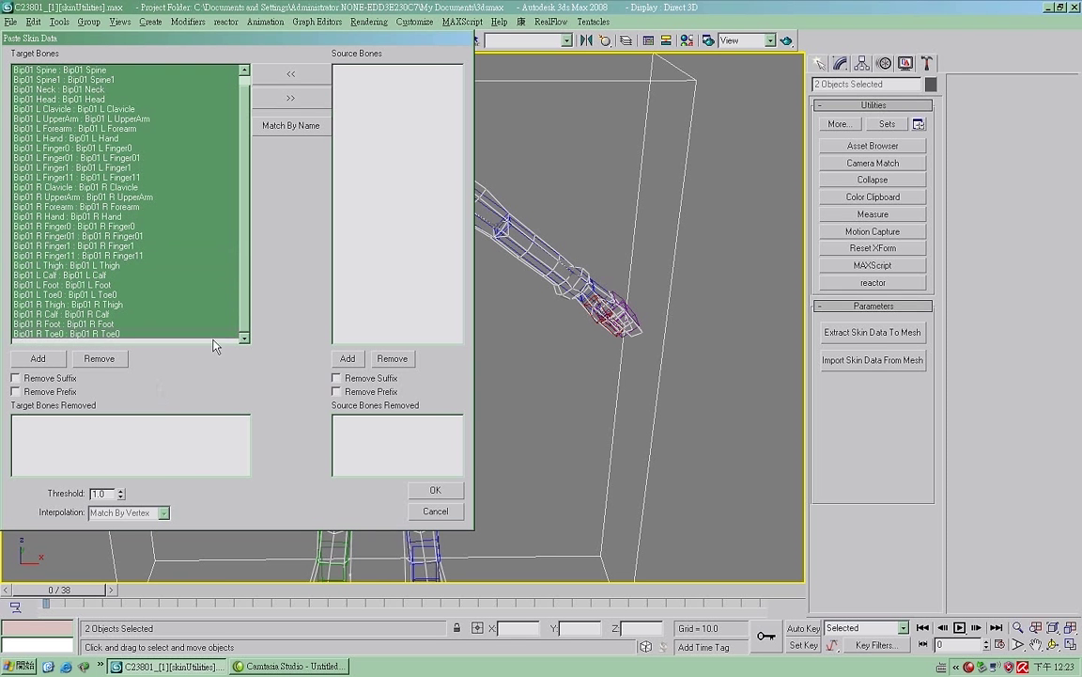
pyautogui.click(450, 515)
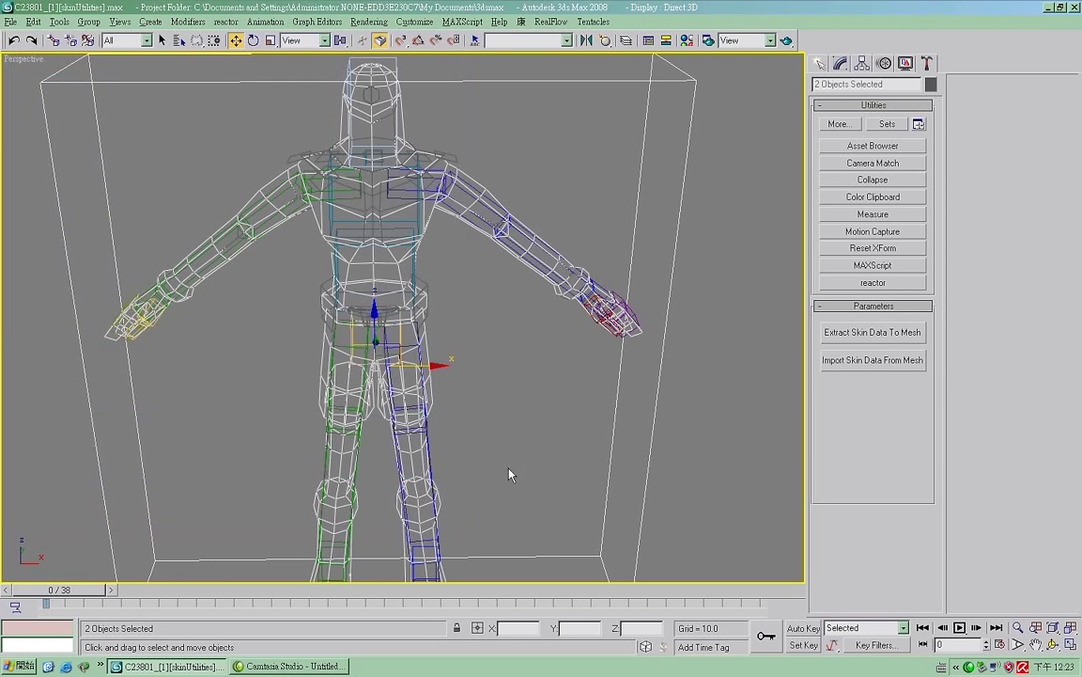
# - Show only C238mesh01 in the viewport and start editing the envelopes of its Skin modifier
pyautogui.click(521, 215)
pyautogui.click(443, 183)
pyautogui.rightClick(488, 194)
pyautogui.click(550, 143)
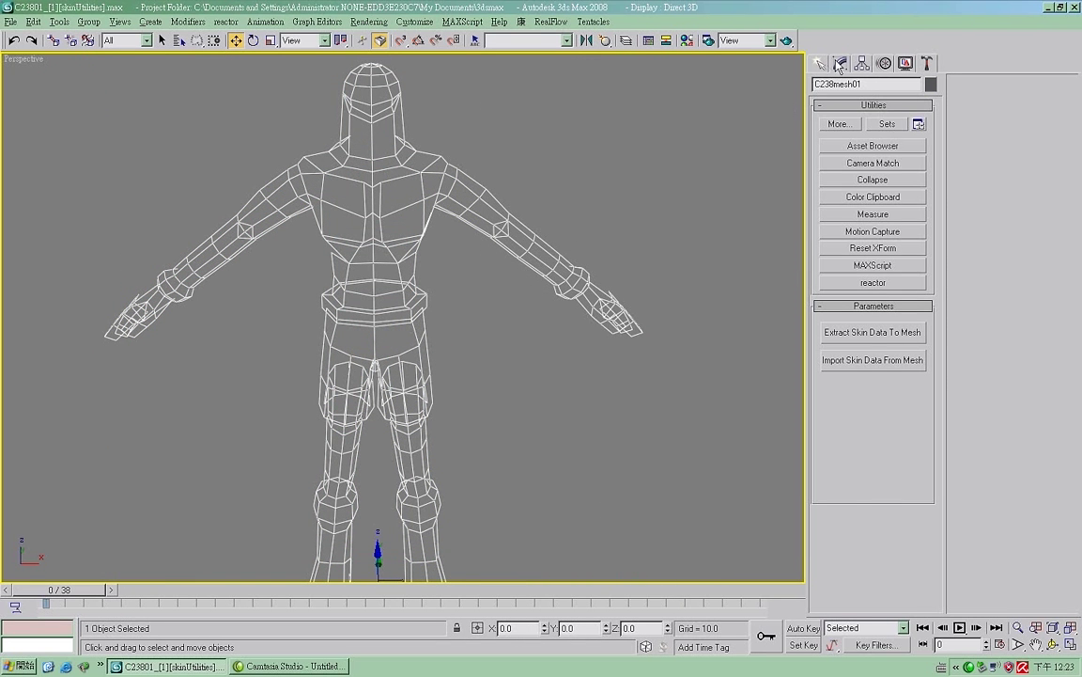
pyautogui.click(840, 63)
pyautogui.click(468, 212)
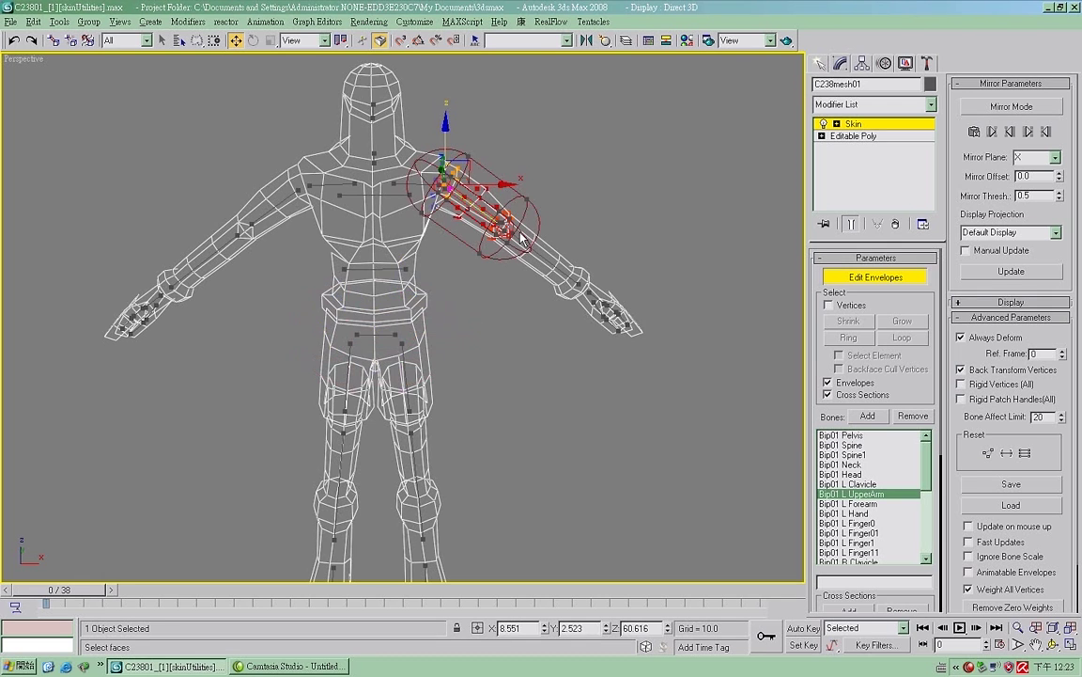
# - Examine the vertex weights of the arm, head and spine bone envelopes on C238mesh01, and leave envelope editing
pyautogui.scroll(3, 423, 198)
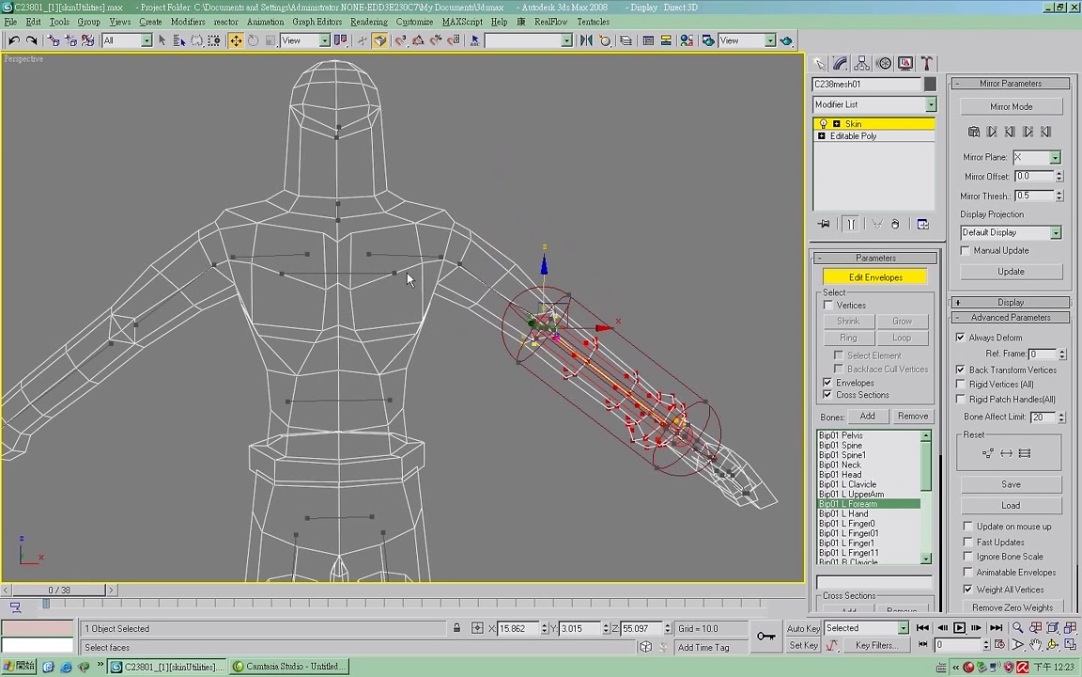
pyautogui.click(395, 254)
pyautogui.click(338, 134)
pyautogui.keyDown('alt'); pyautogui.moveTo(325, 190); pyautogui.dragTo(369, 204, button='middle'); pyautogui.keyUp('alt')
pyautogui.click(373, 261)
pyautogui.keyDown('alt'); pyautogui.moveTo(293, 292); pyautogui.dragTo(432, 283, button='middle'); pyautogui.keyUp('alt')
pyautogui.click(465, 284)
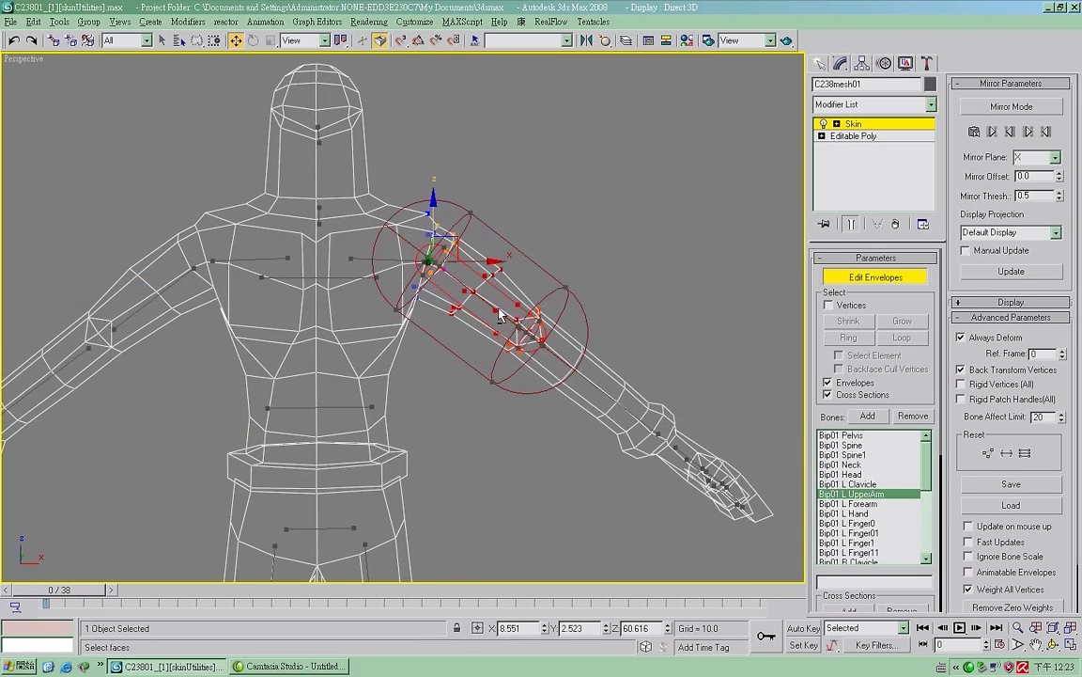
pyautogui.click(580, 374)
pyautogui.keyDown('alt'); pyautogui.moveTo(520, 326); pyautogui.dragTo(478, 293, button='middle'); pyautogui.keyUp('alt')
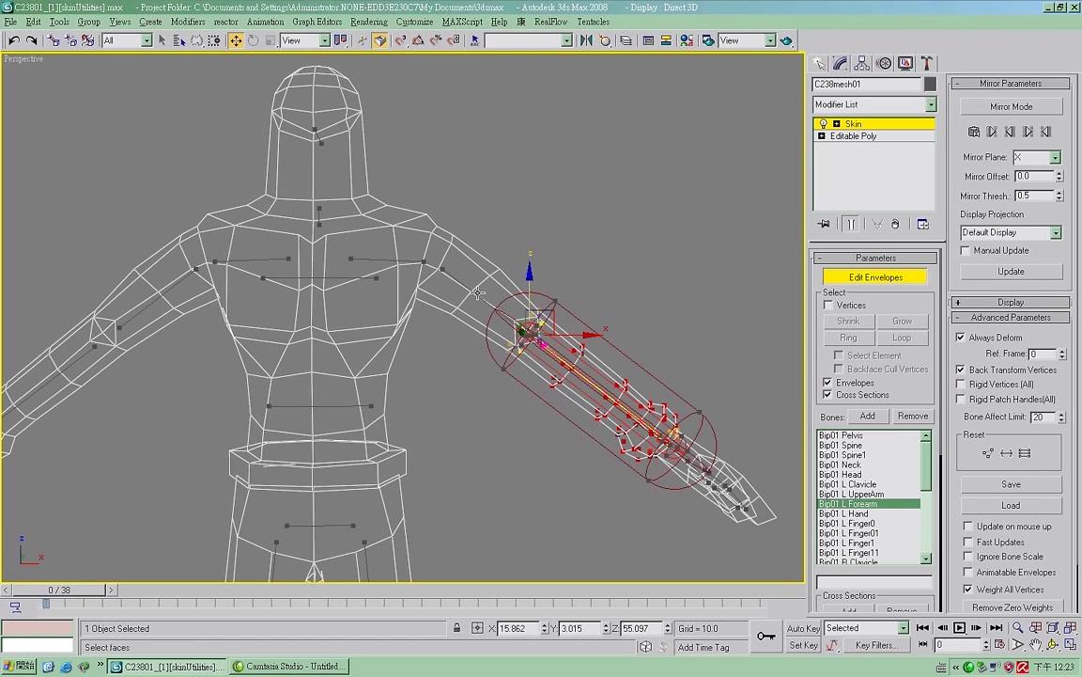
pyautogui.click(478, 293)
pyautogui.click(570, 367)
pyautogui.click(469, 290)
pyautogui.click(328, 406)
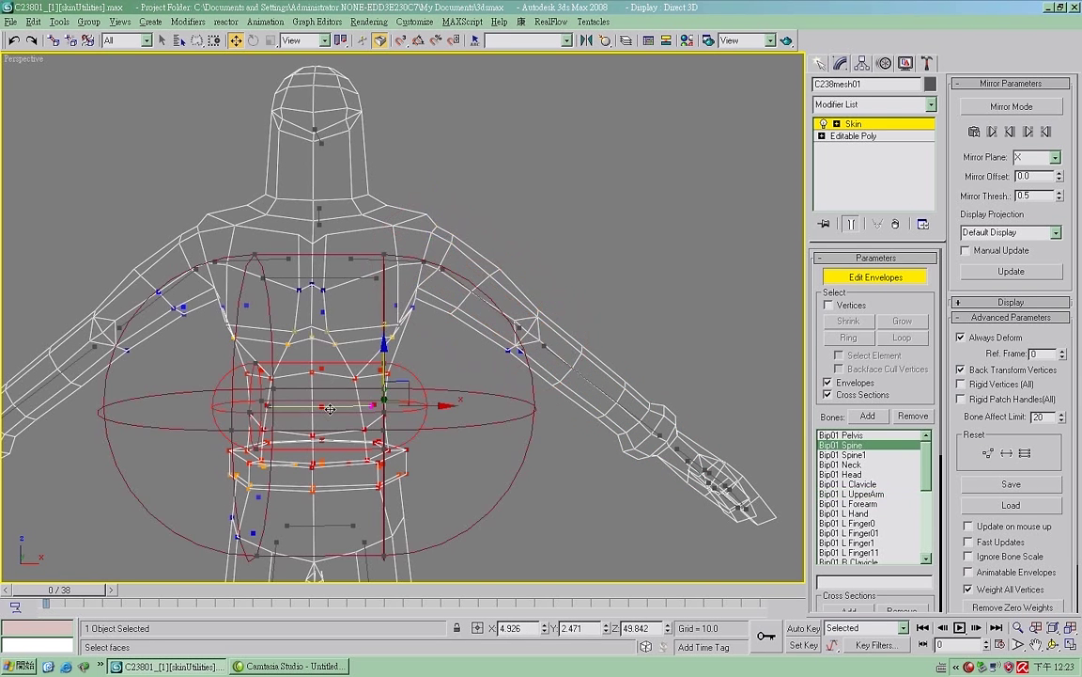
pyautogui.click(336, 270)
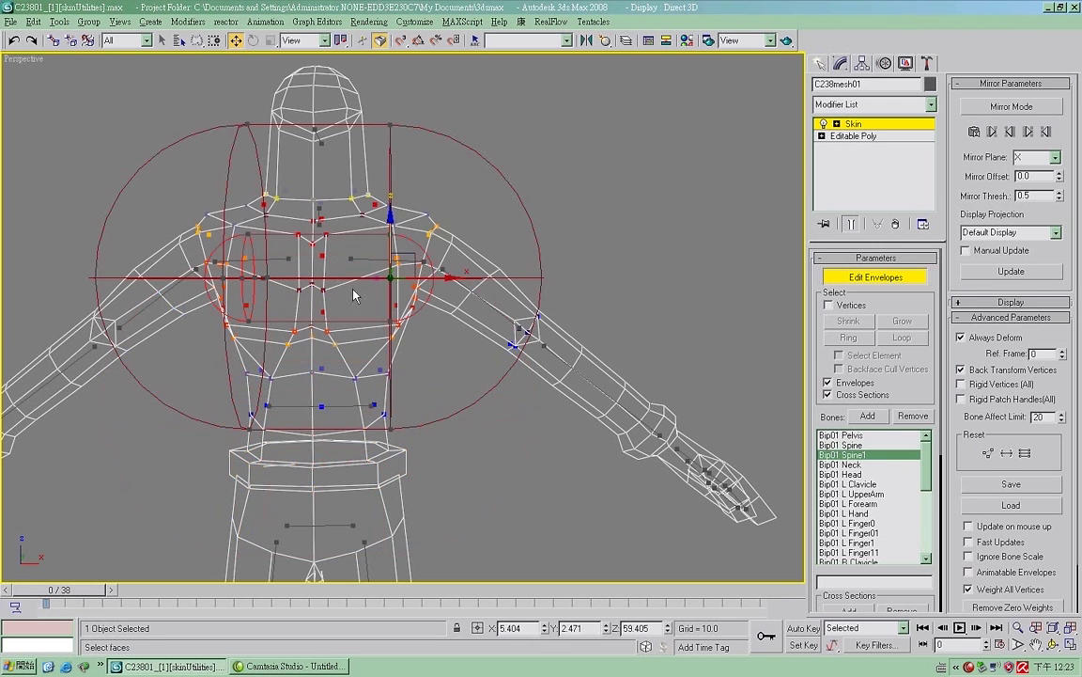
pyautogui.click(482, 297)
pyautogui.click(852, 124)
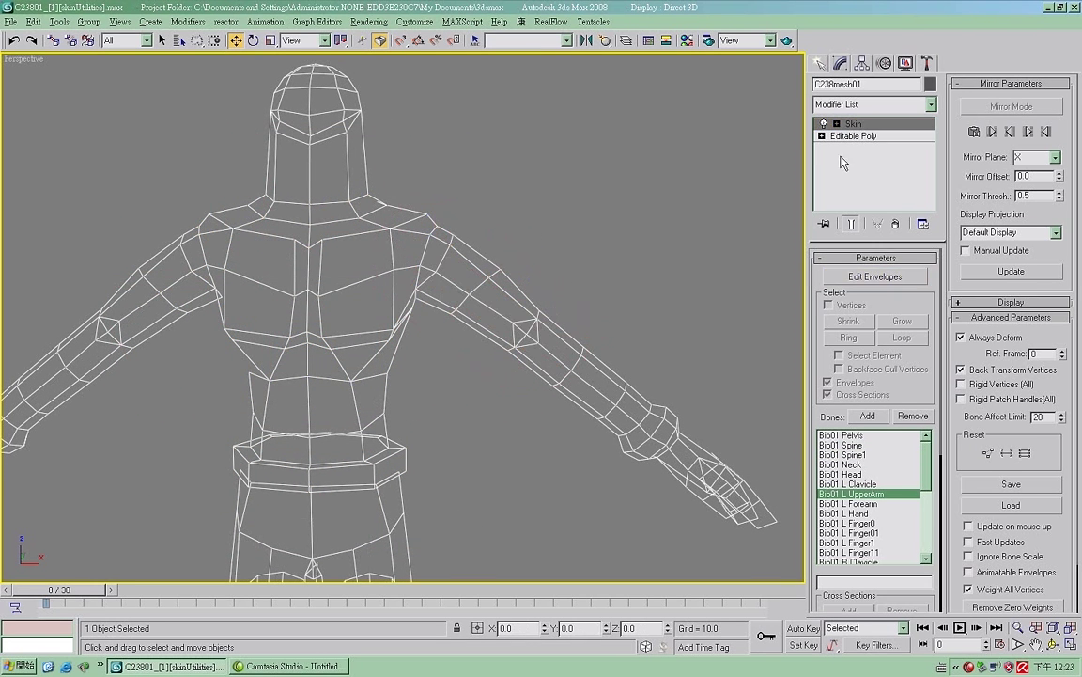
# - Unhide the bones and the other meshes around C238mesh01
pyautogui.keyDown('alt'); pyautogui.moveTo(683, 264); pyautogui.dragTo(673, 322, button='middle'); pyautogui.keyUp('alt')
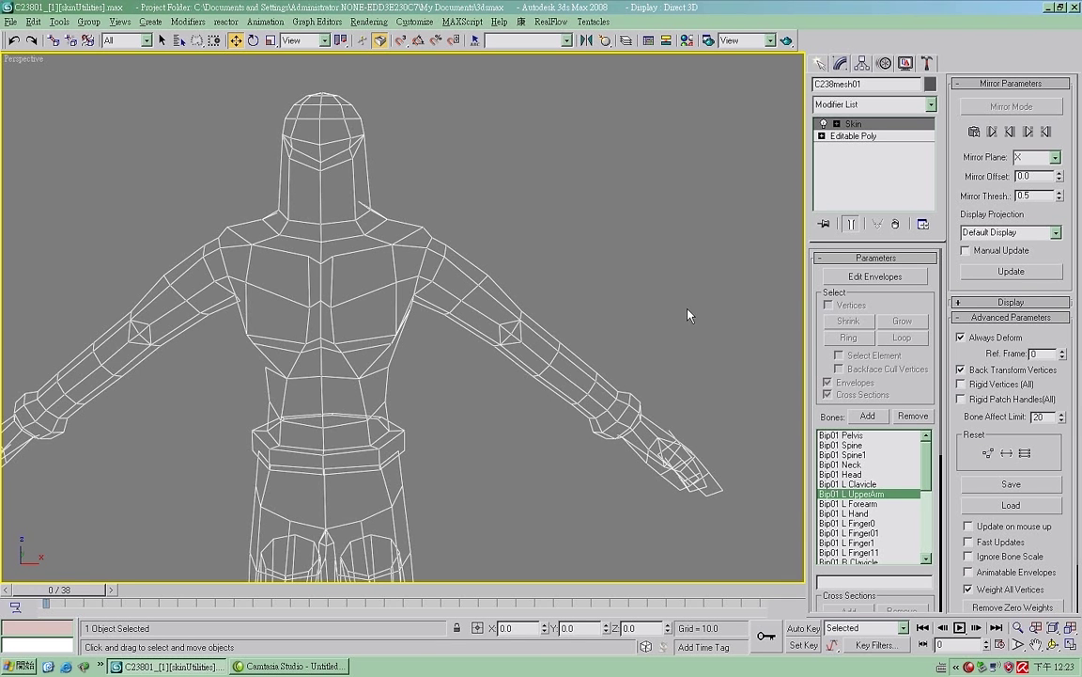
pyautogui.scroll(-3, 582, 309)
pyautogui.press('z')
pyautogui.rightClick(546, 316)
pyautogui.click(588, 250)
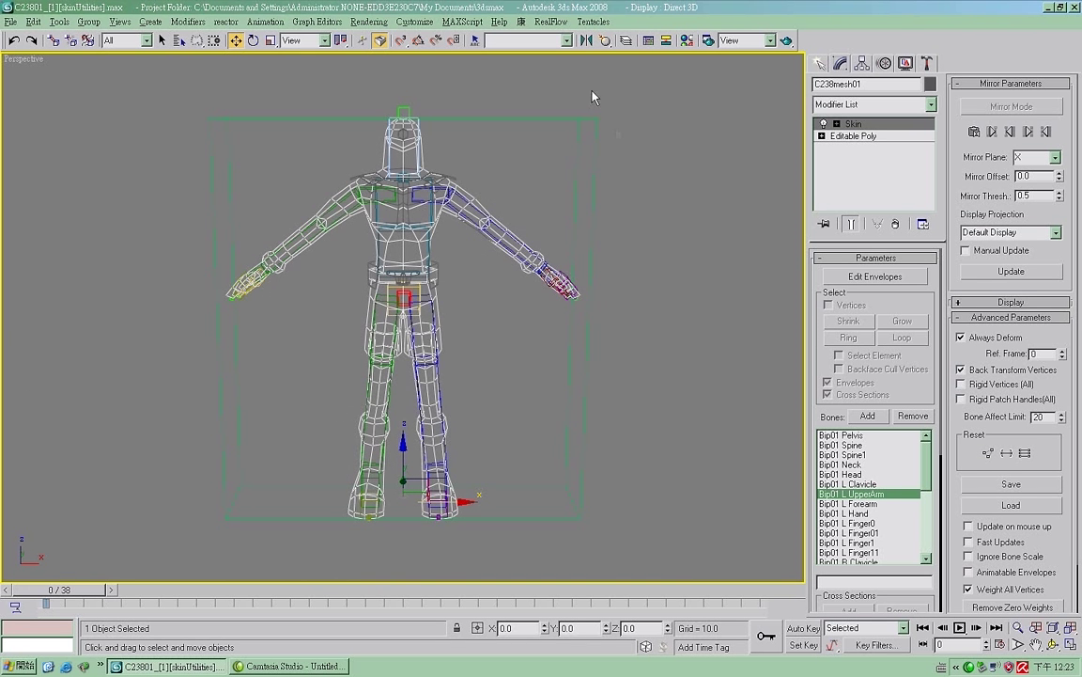
# - Locate the script Skin_bone_Extractor.ms in the Misc script folder without running it
pyautogui.click(463, 21)
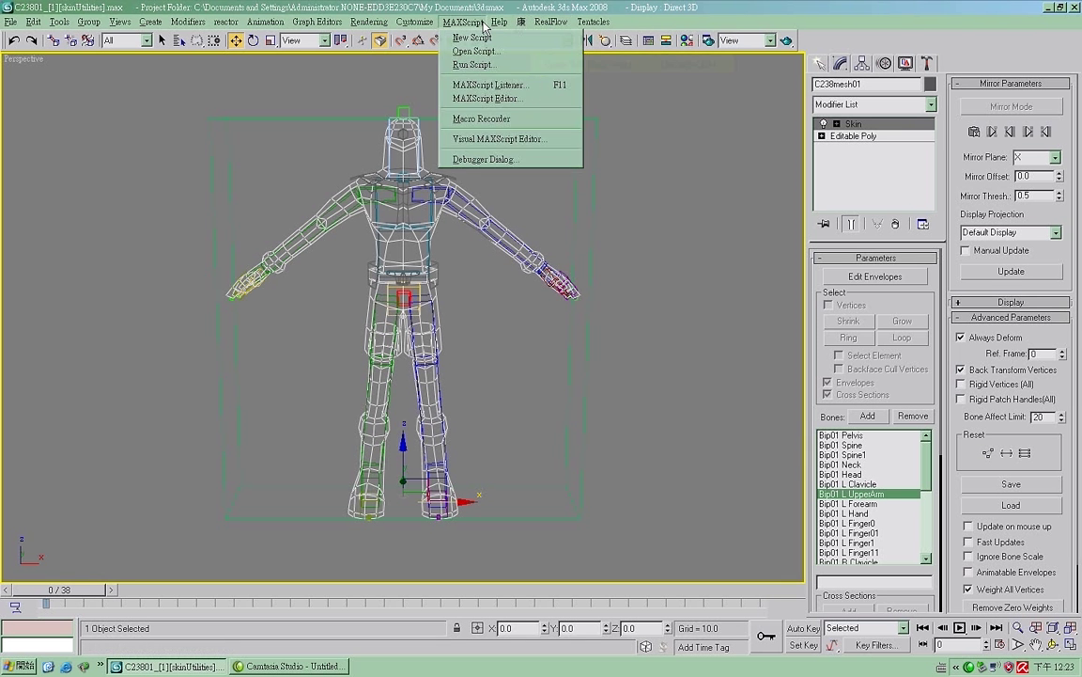
pyautogui.click(471, 66)
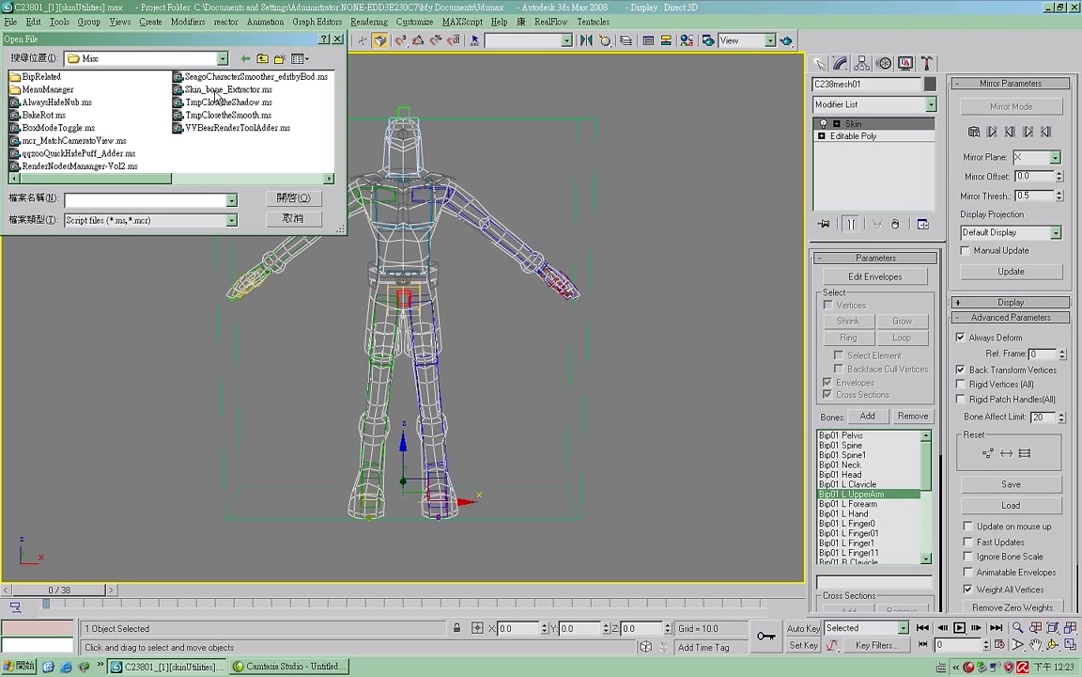
pyautogui.click(196, 88)
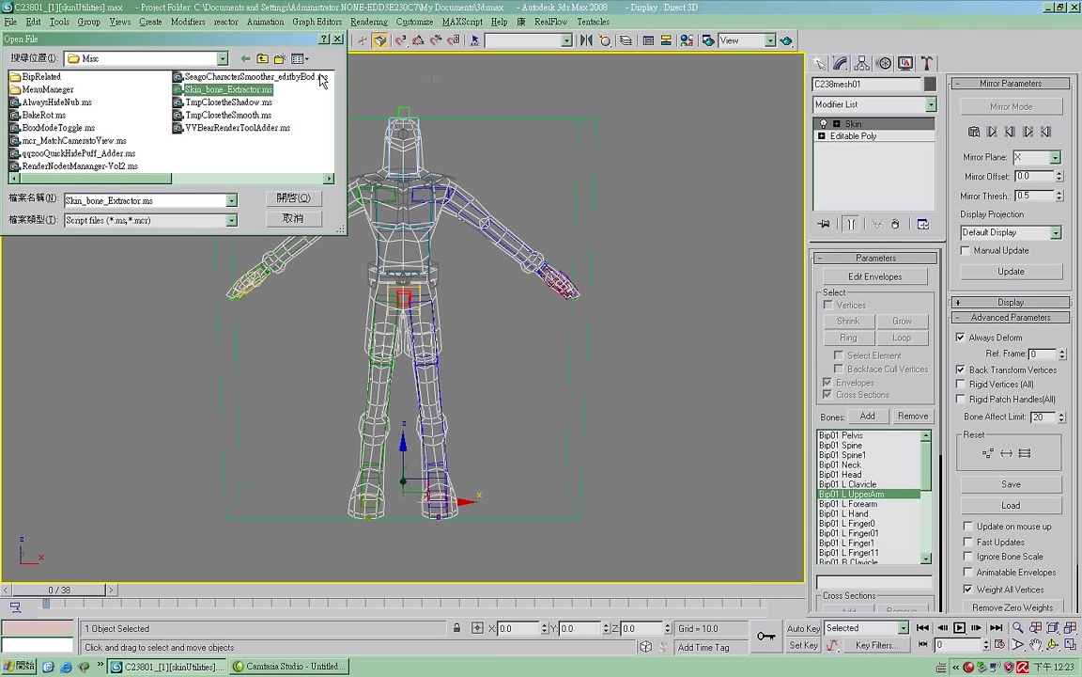
pyautogui.click(337, 40)
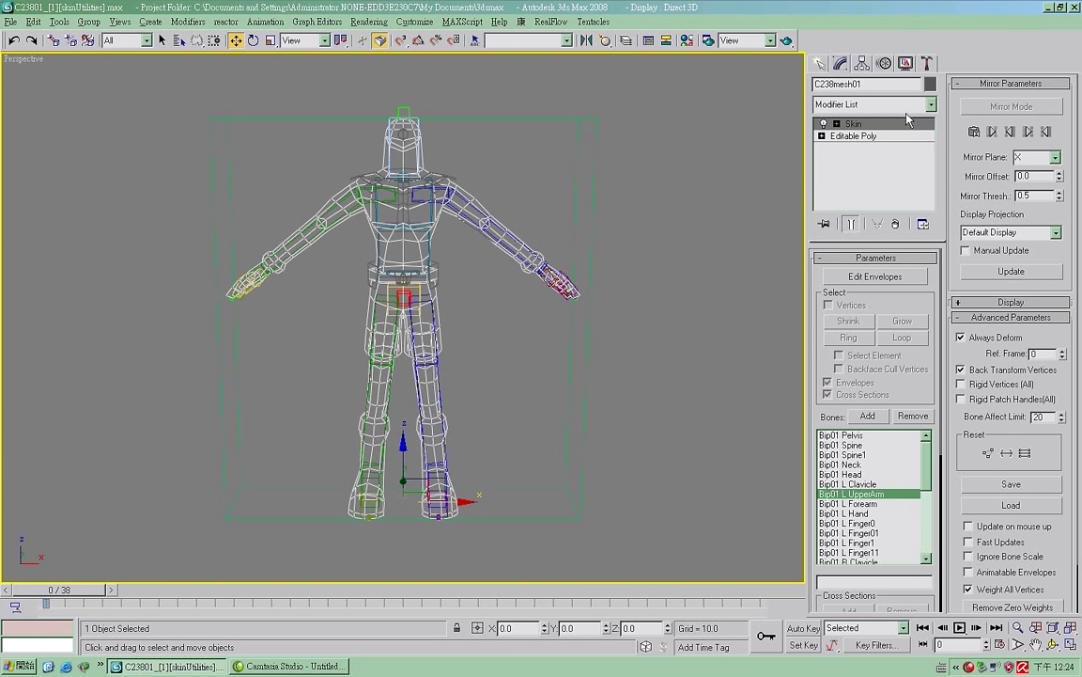
# - Remove the Skin modifier from C238mesh01 and delete the SkinData_C238mesh object
pyautogui.click(895, 225)
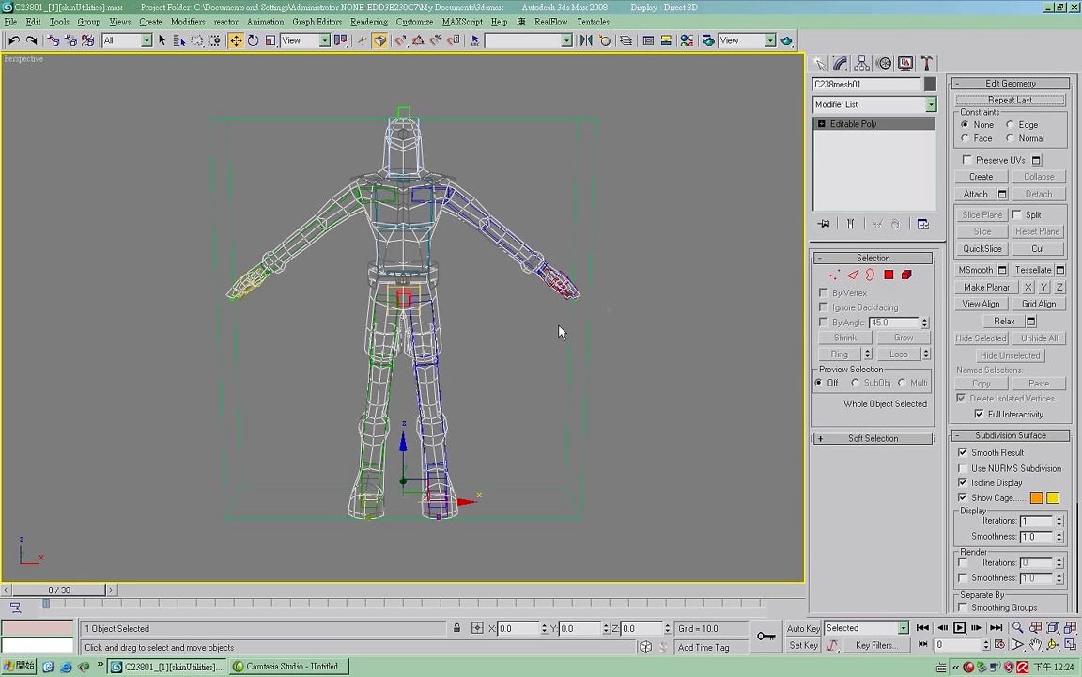
pyautogui.moveTo(634, 161)
pyautogui.mouseDown()
pyautogui.moveTo(529, 191)
pyautogui.moveTo(646, 171)
pyautogui.mouseUp()
pyautogui.click(646, 170)
pyautogui.click(462, 193)
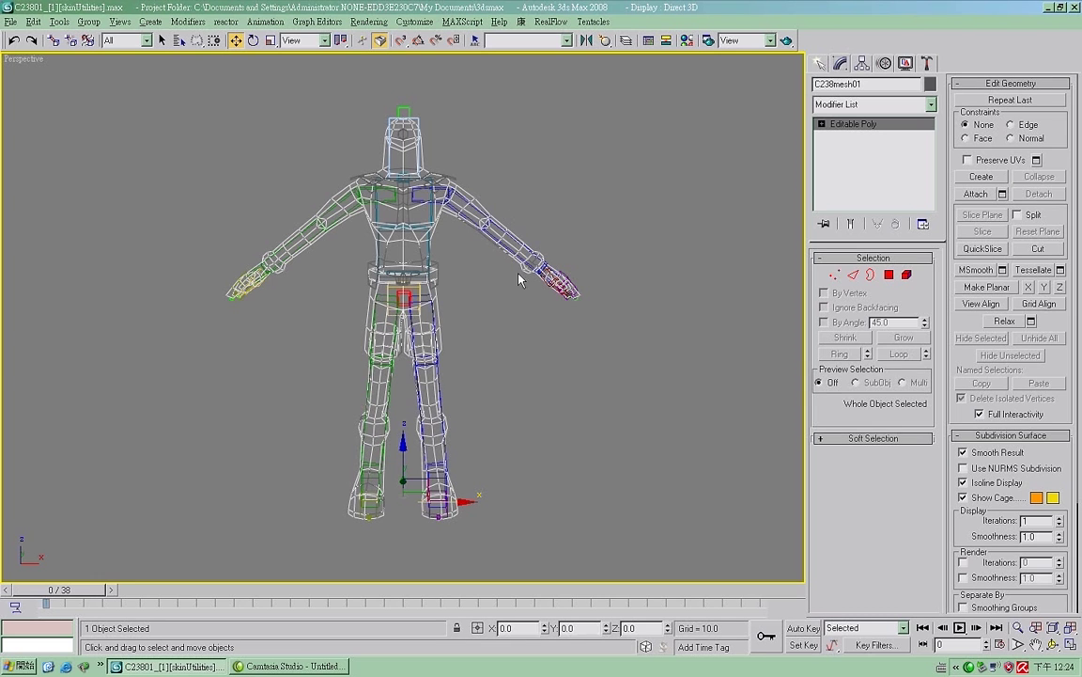
# - Move C238mesh01 along X to about 66.96 so it stands beside the original character
pyautogui.moveTo(440, 511); pyautogui.dragTo(693, 508)
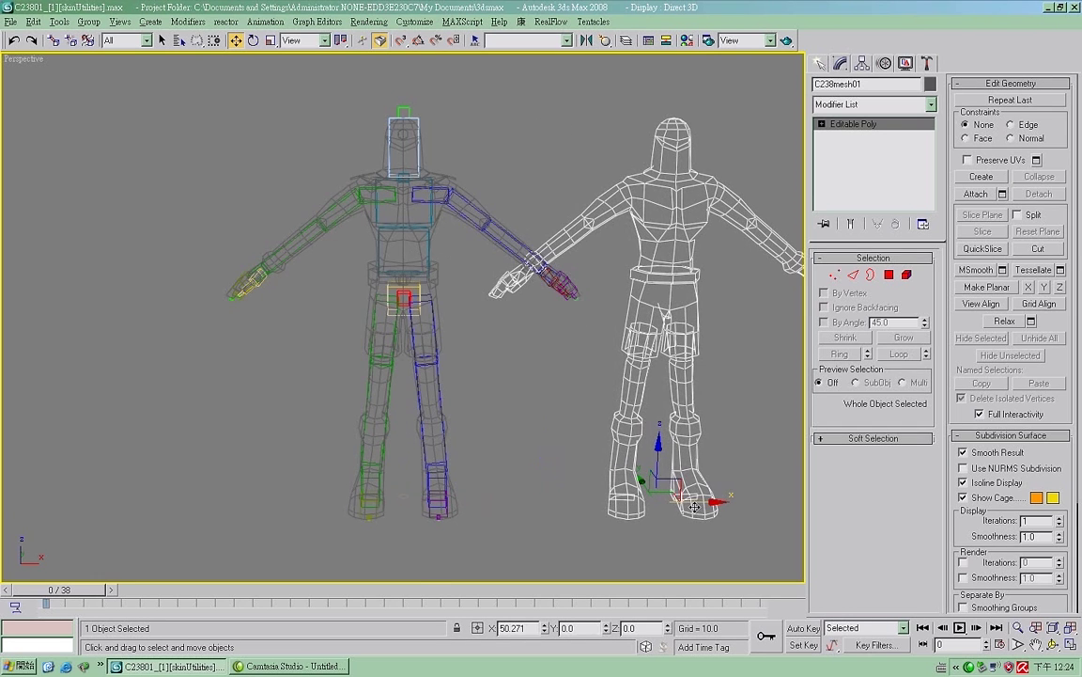
pyautogui.click(464, 186)
pyautogui.click(641, 187)
pyautogui.moveTo(655, 201); pyautogui.dragTo(509, 193, button='middle')
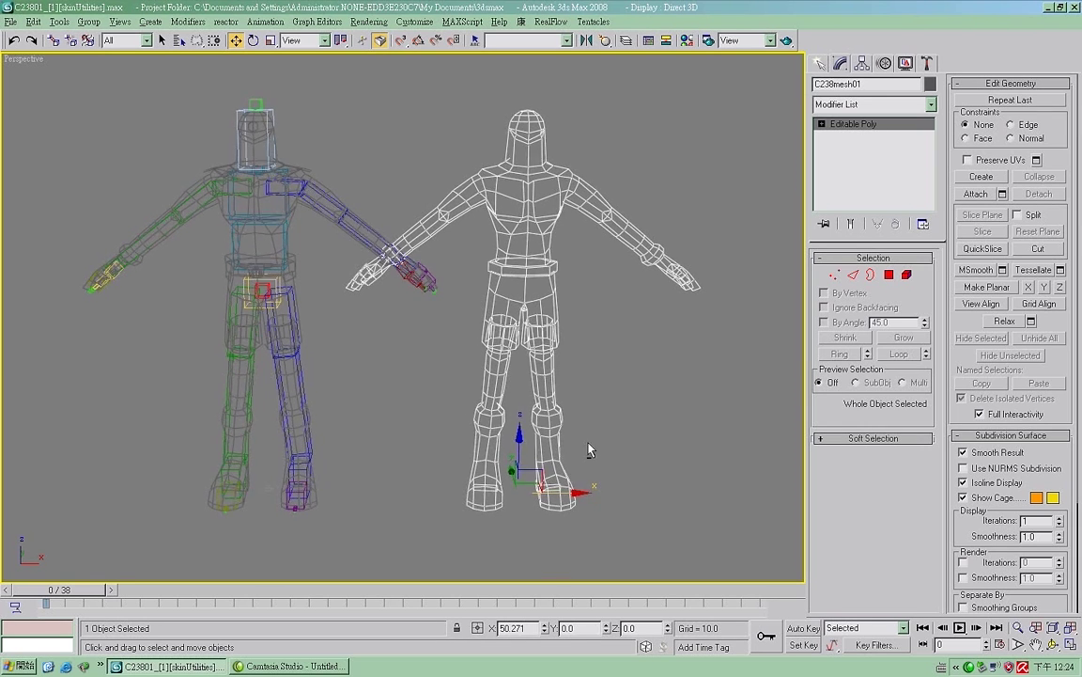
pyautogui.moveTo(508, 432); pyautogui.dragTo(590, 431)
pyautogui.click(716, 162)
pyautogui.click(663, 201)
pyautogui.moveTo(638, 261); pyautogui.dragTo(598, 281, button='middle')
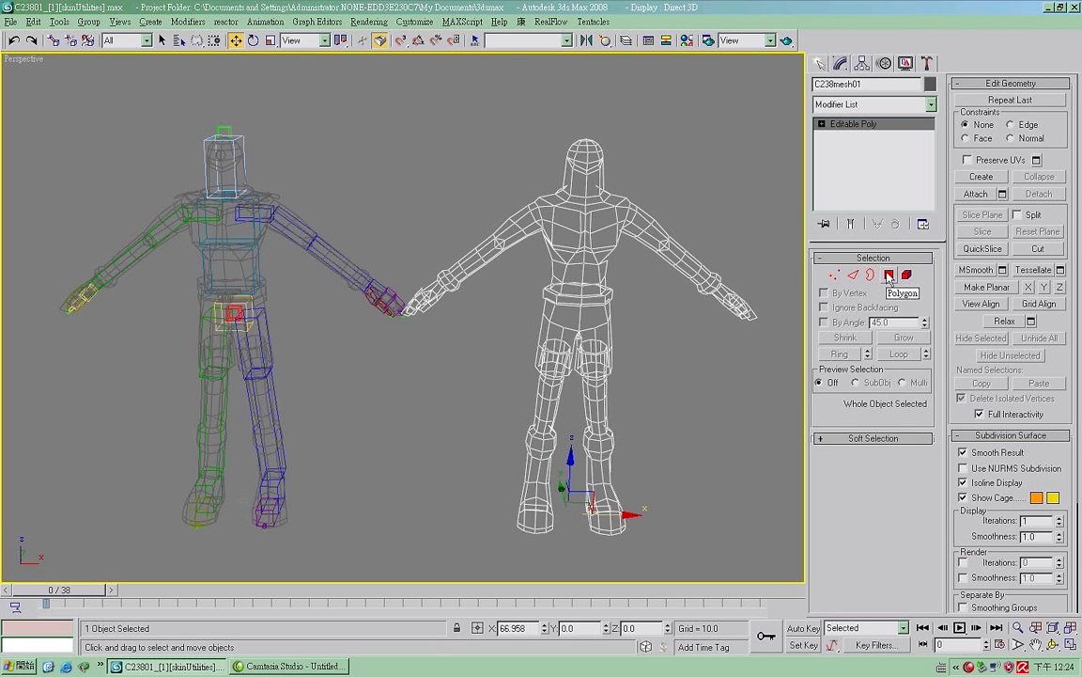
# - Reset C238mesh01 to X 0.0 over the original character and apply a Skin Wrap modifier to it
pyautogui.click(665, 257)
pyautogui.click(668, 257)
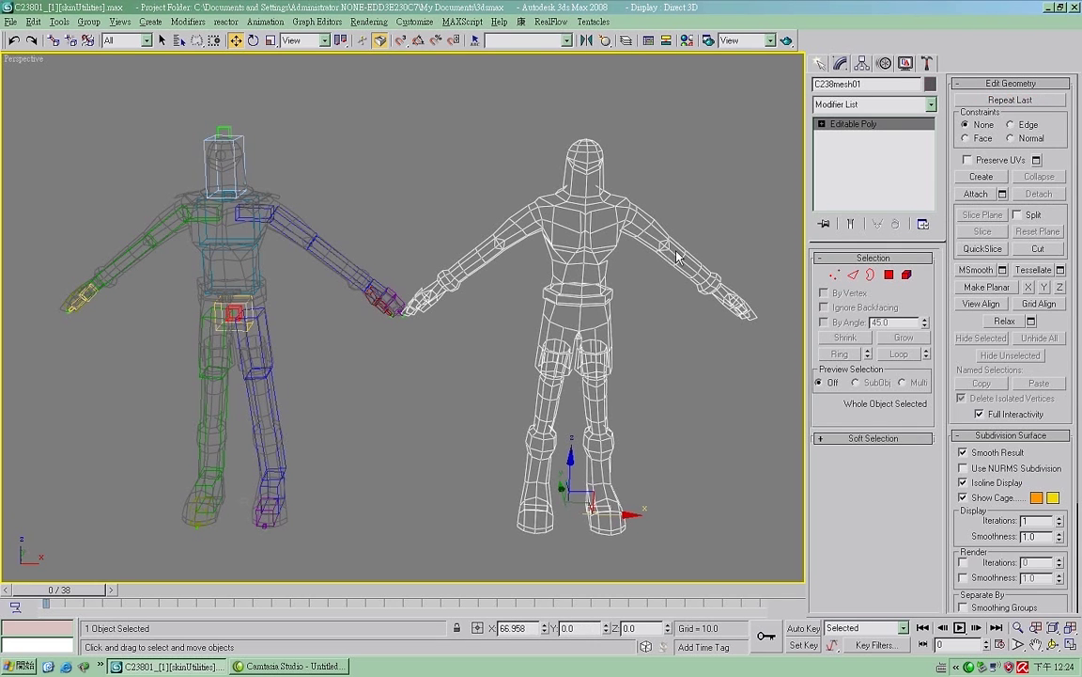
pyautogui.click(237, 200)
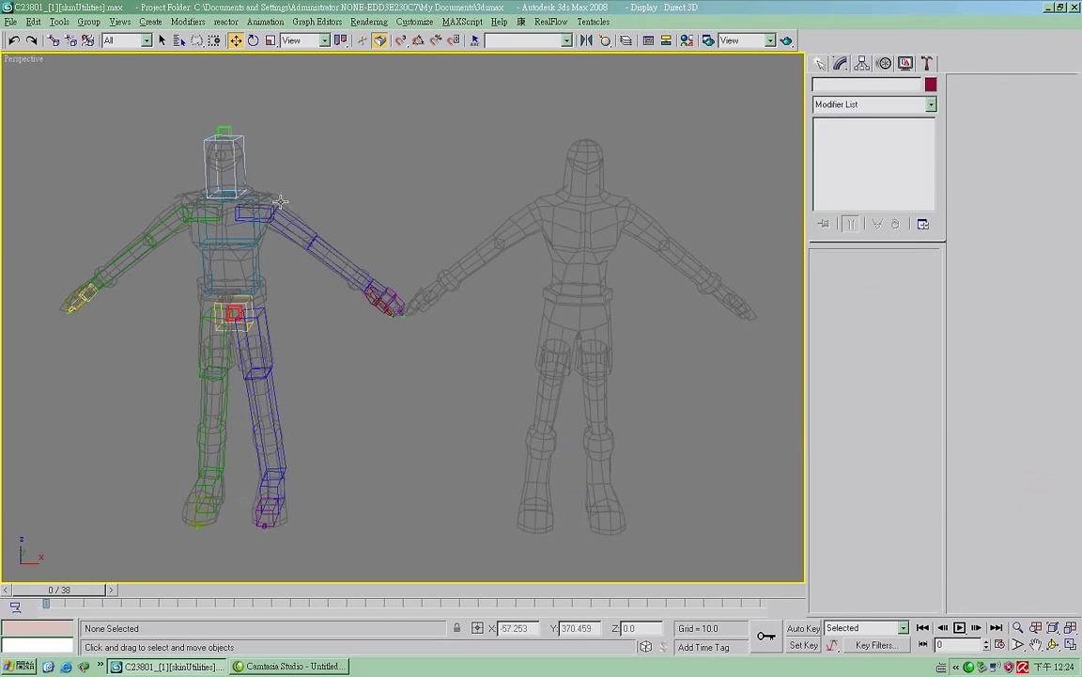
pyautogui.click(724, 301)
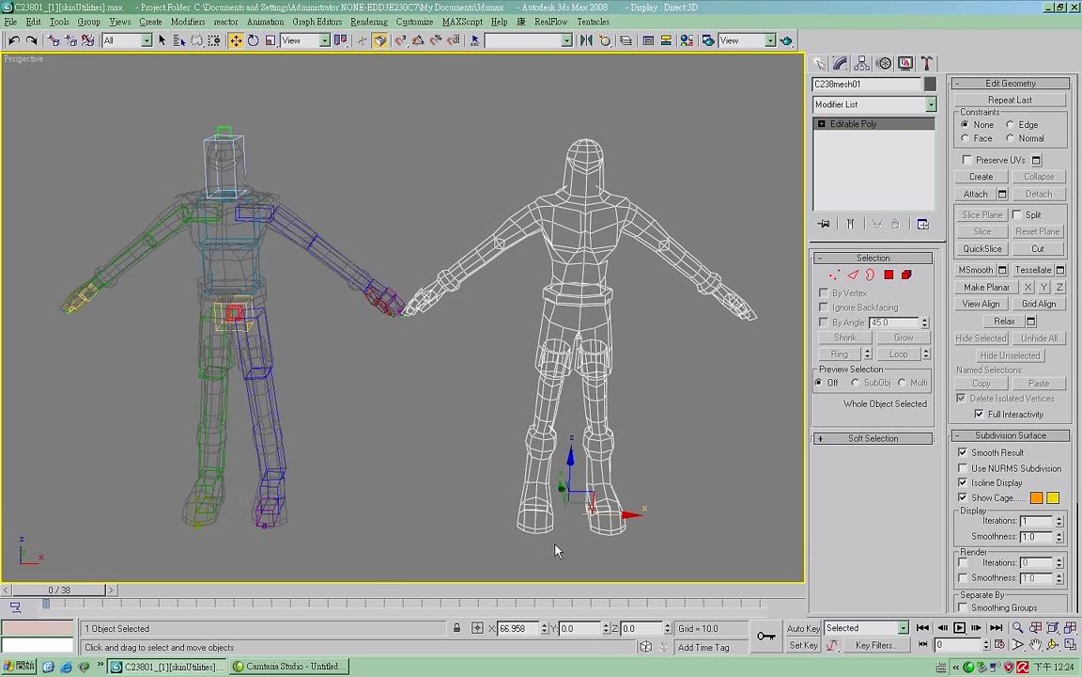
pyautogui.rightClick(545, 630)
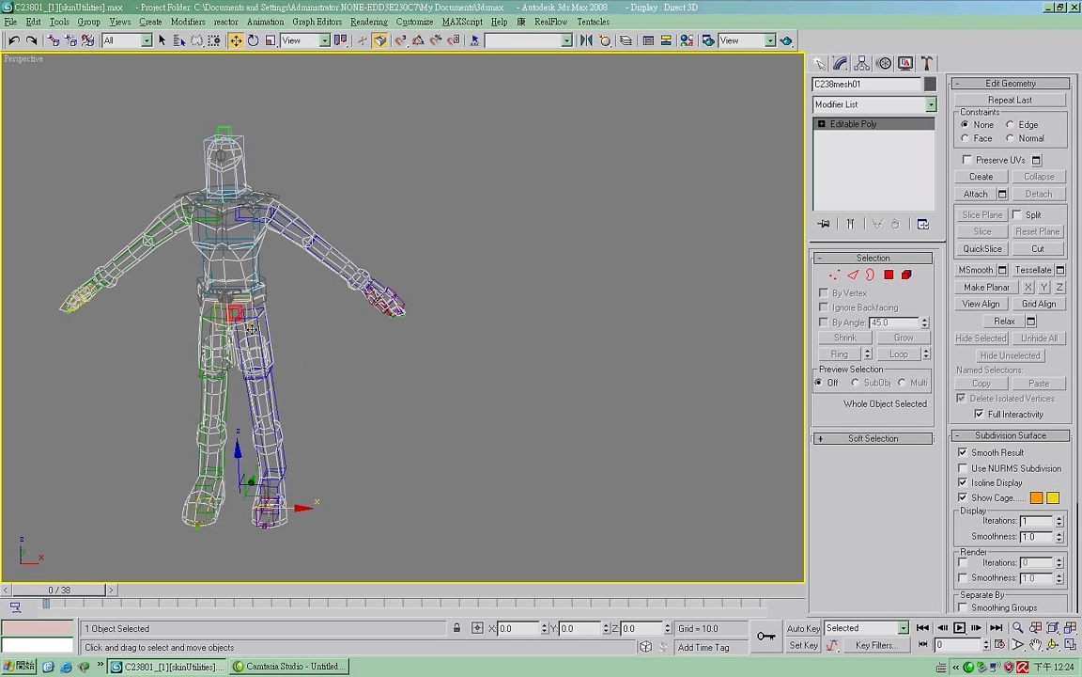
pyautogui.rightClick(487, 225)
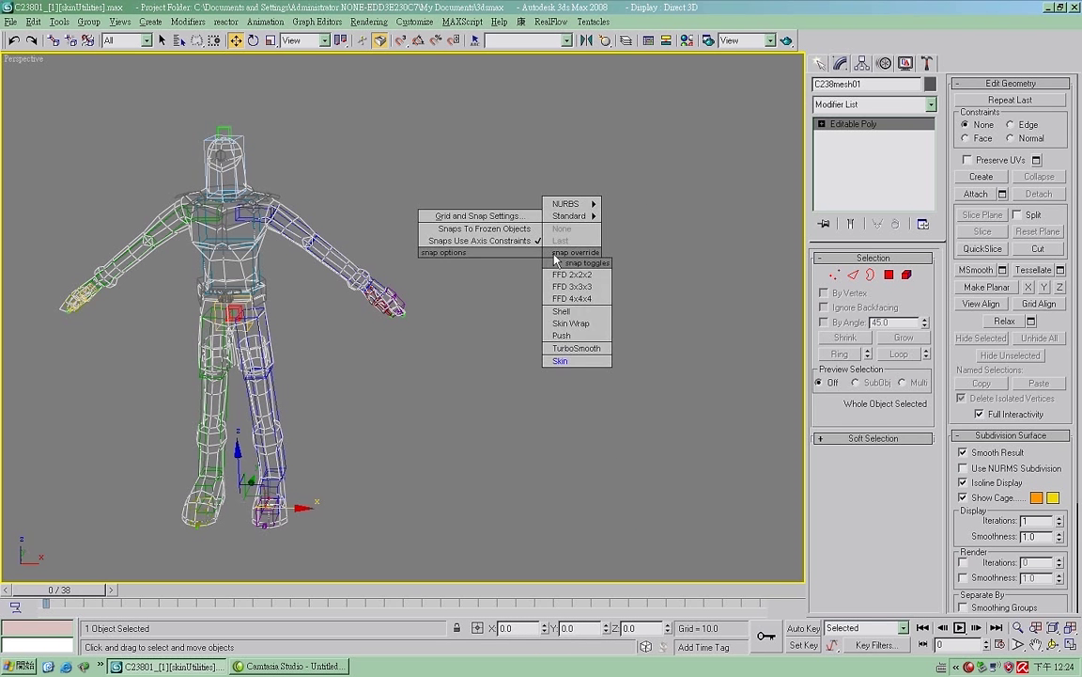
pyautogui.click(519, 291)
# - Select the left clavicle bone at frame 0 and put the biped into Figure Mode
pyautogui.moveTo(239, 299); pyautogui.dragTo(423, 378, button='middle')
pyautogui.scroll(3, 423, 378)
pyautogui.moveTo(76, 589); pyautogui.dragTo(8, 596)
pyautogui.keyDown('alt'); pyautogui.moveTo(575, 299); pyautogui.dragTo(561, 300, button='middle'); pyautogui.keyUp('alt')
pyautogui.click(440, 279)
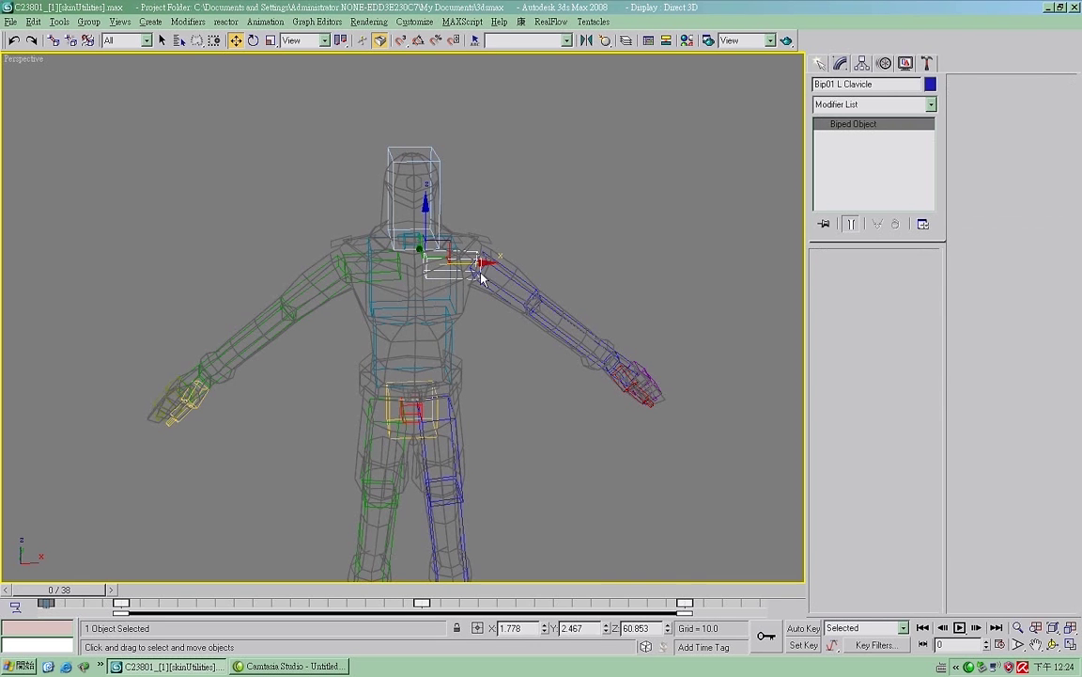
pyautogui.click(884, 63)
pyautogui.click(833, 239)
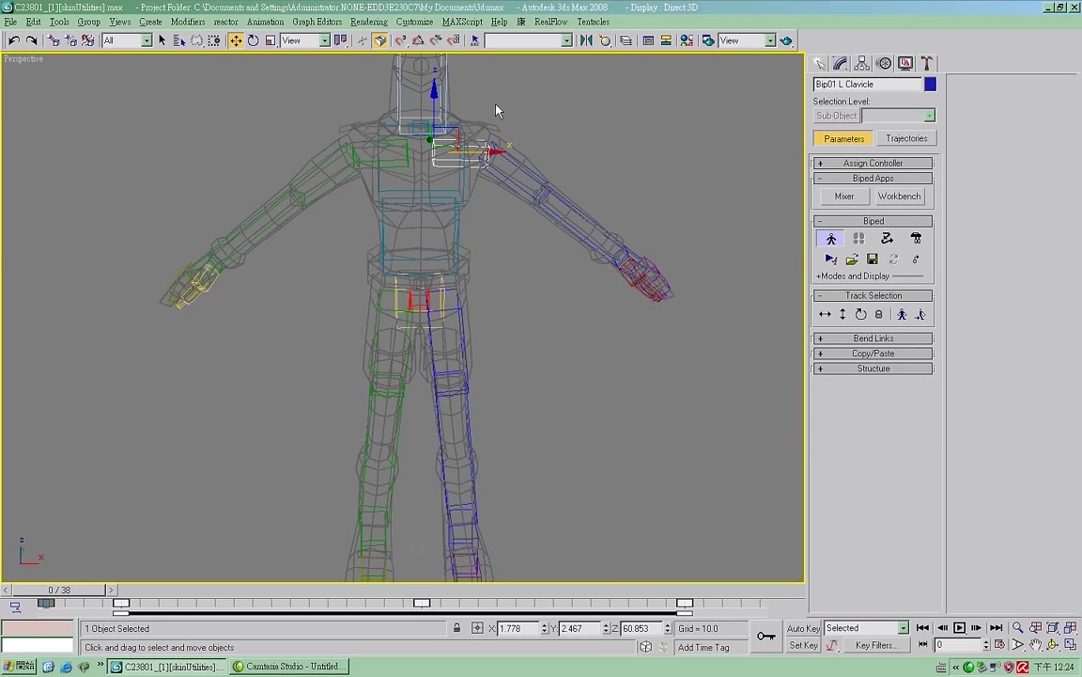
# - Select C238mesh01 and add C238mesh as the control object of its Skin Wrap modifier
pyautogui.click(507, 126)
pyautogui.click(840, 64)
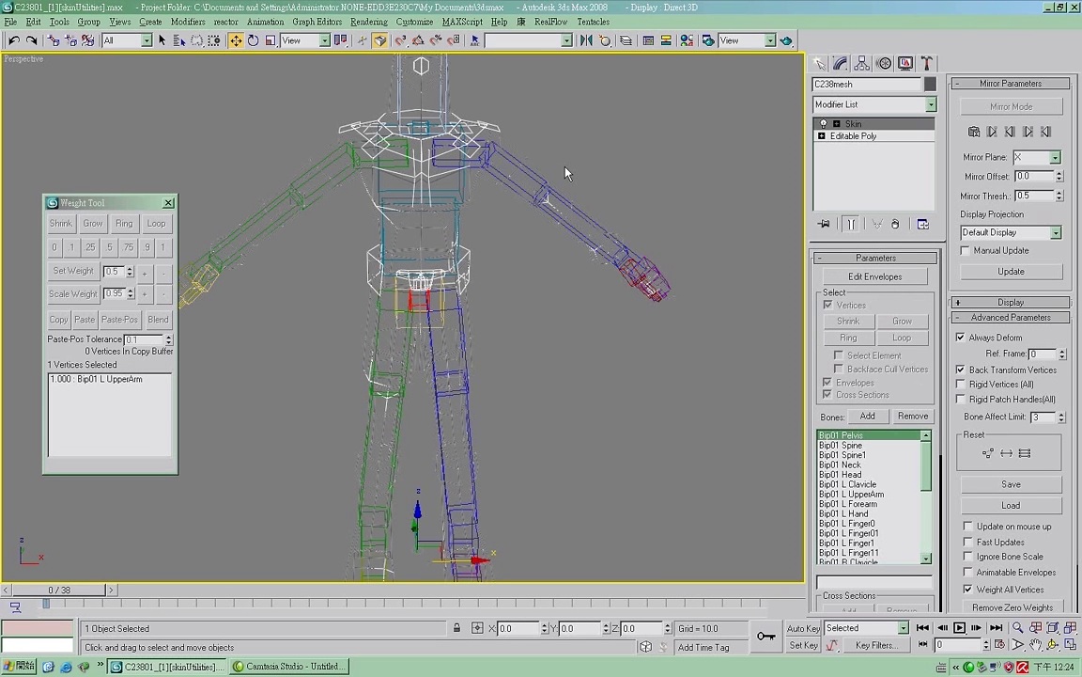
pyautogui.click(469, 141)
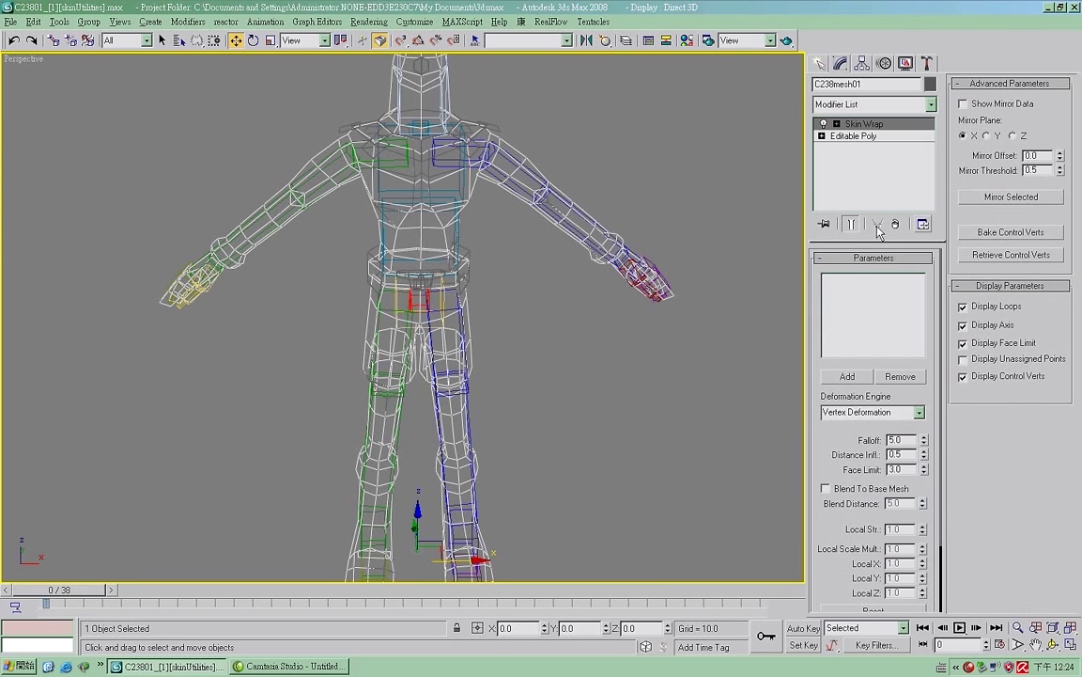
pyautogui.click(845, 377)
pyautogui.press('h')
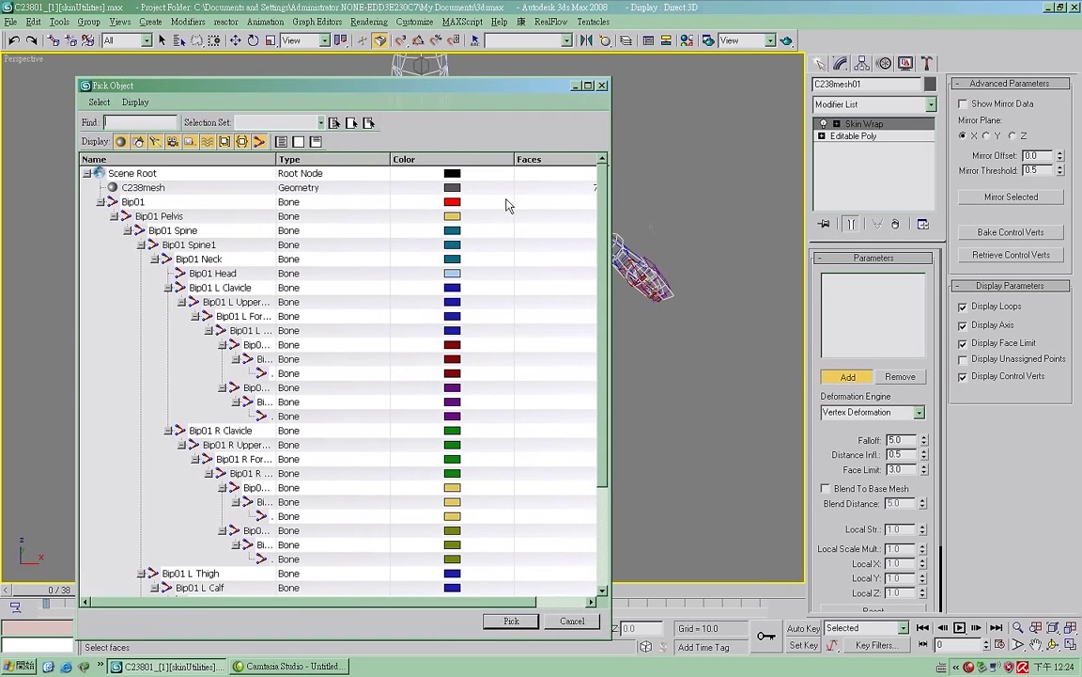
pyautogui.click(181, 188)
pyautogui.press('Return')
pyautogui.rightClick(730, 273)
pyautogui.click(828, 280)
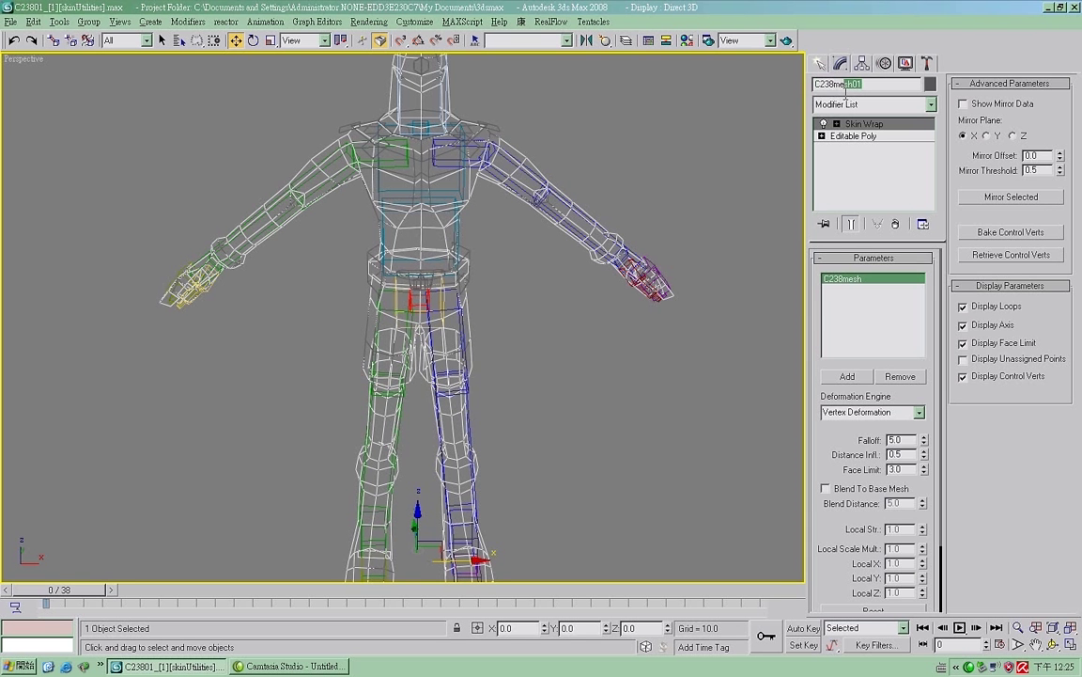
# - Select the left clavicle bone, take the biped out of Figure Mode and go to frame 4
pyautogui.scroll(-3, 856, 399)
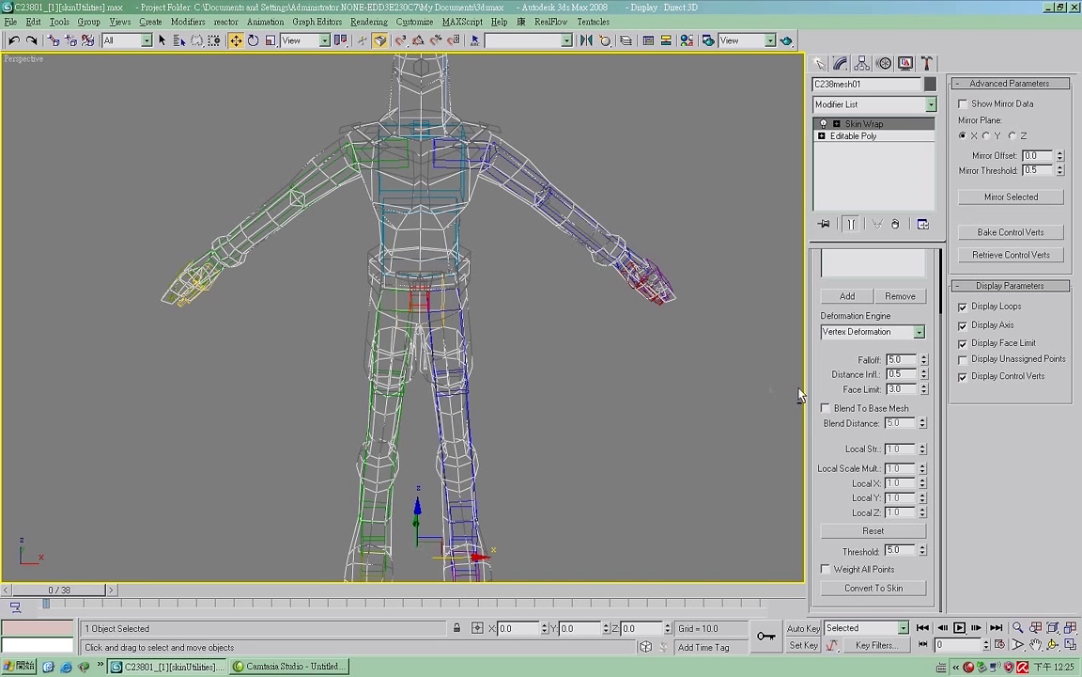
pyautogui.keyDown('alt'); pyautogui.moveTo(698, 393); pyautogui.dragTo(625, 391, button='middle'); pyautogui.keyUp('alt')
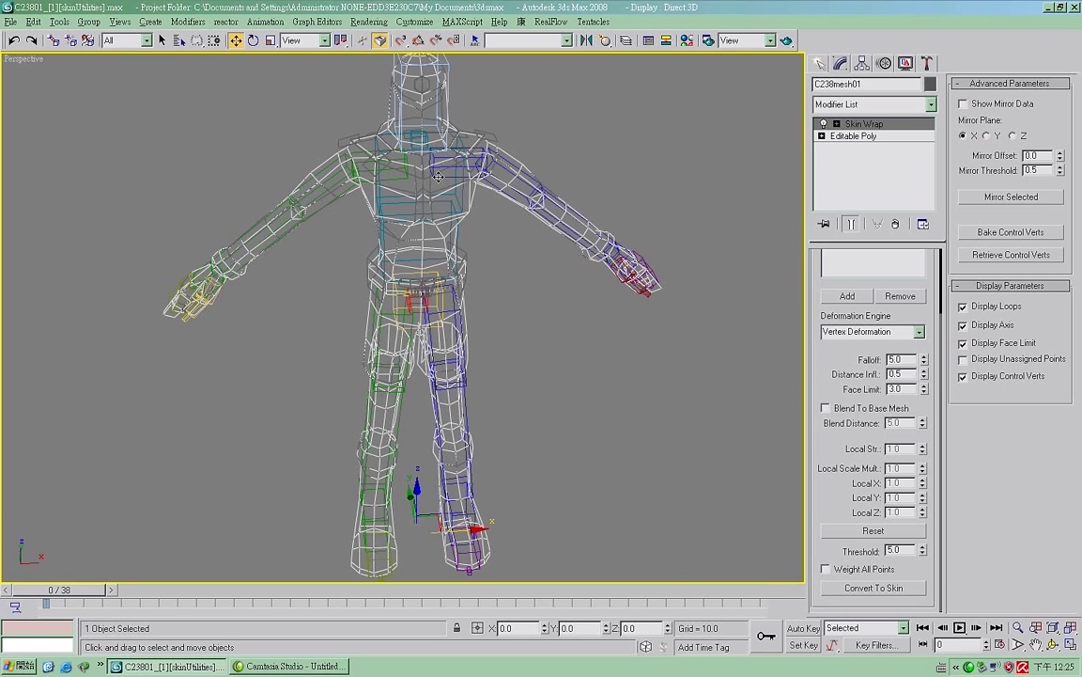
pyautogui.click(438, 174)
pyautogui.click(885, 64)
pyautogui.click(830, 239)
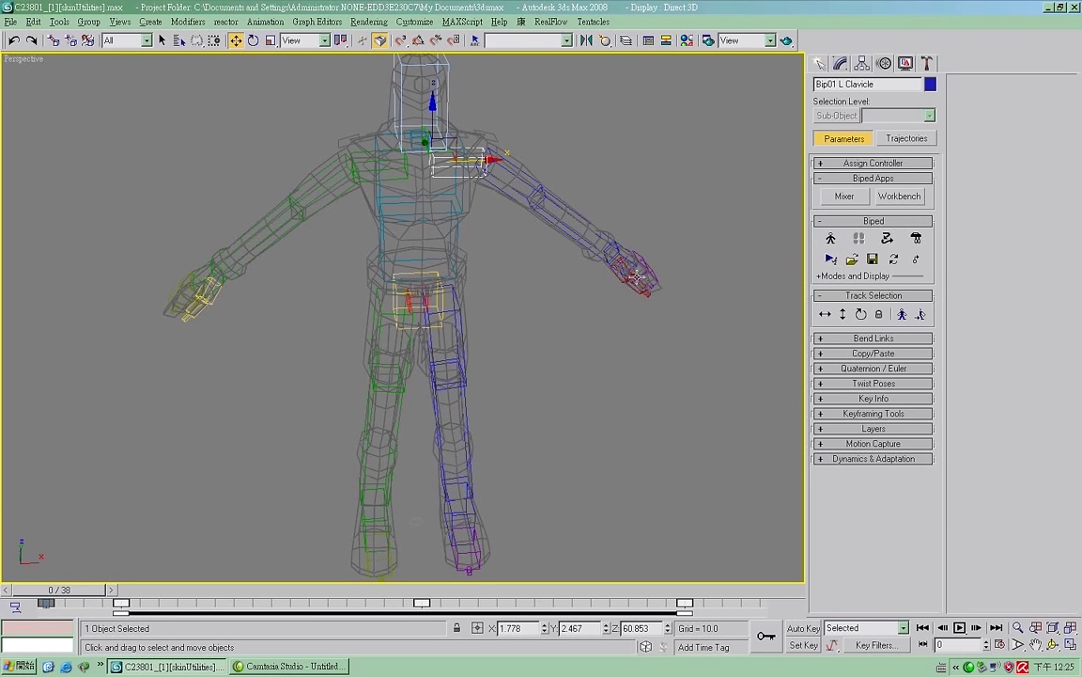
pyautogui.moveTo(65, 589); pyautogui.dragTo(127, 604)
pyautogui.scroll(6, 399, 361)
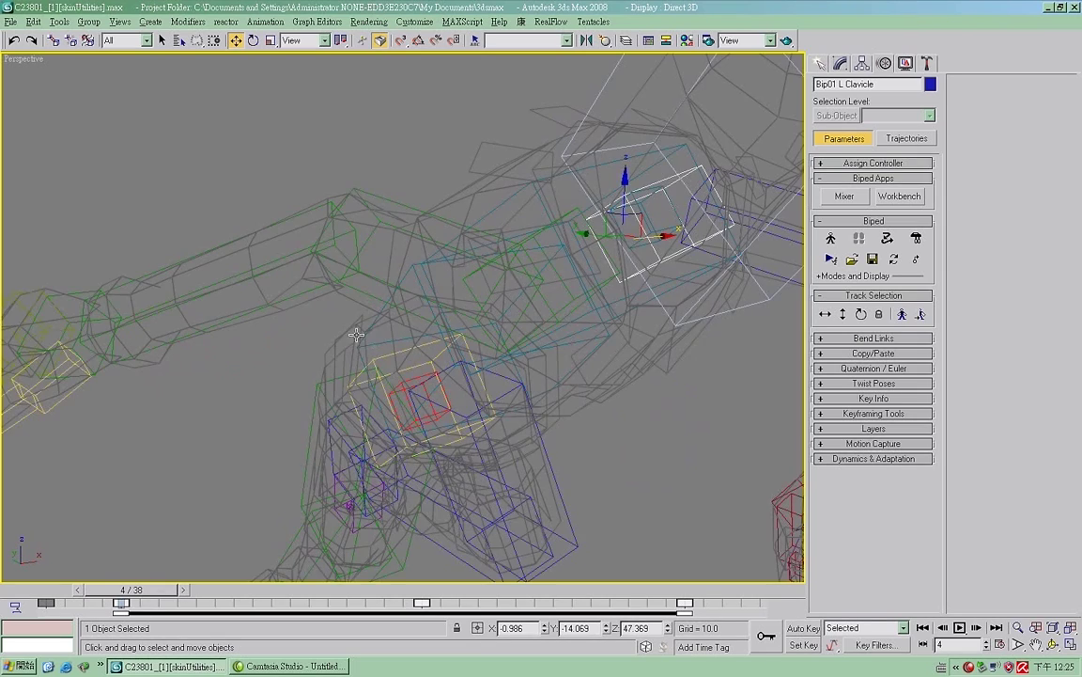
pyautogui.keyDown('alt'); pyautogui.moveTo(297, 317); pyautogui.dragTo(325, 332, button='middle'); pyautogui.keyUp('alt')
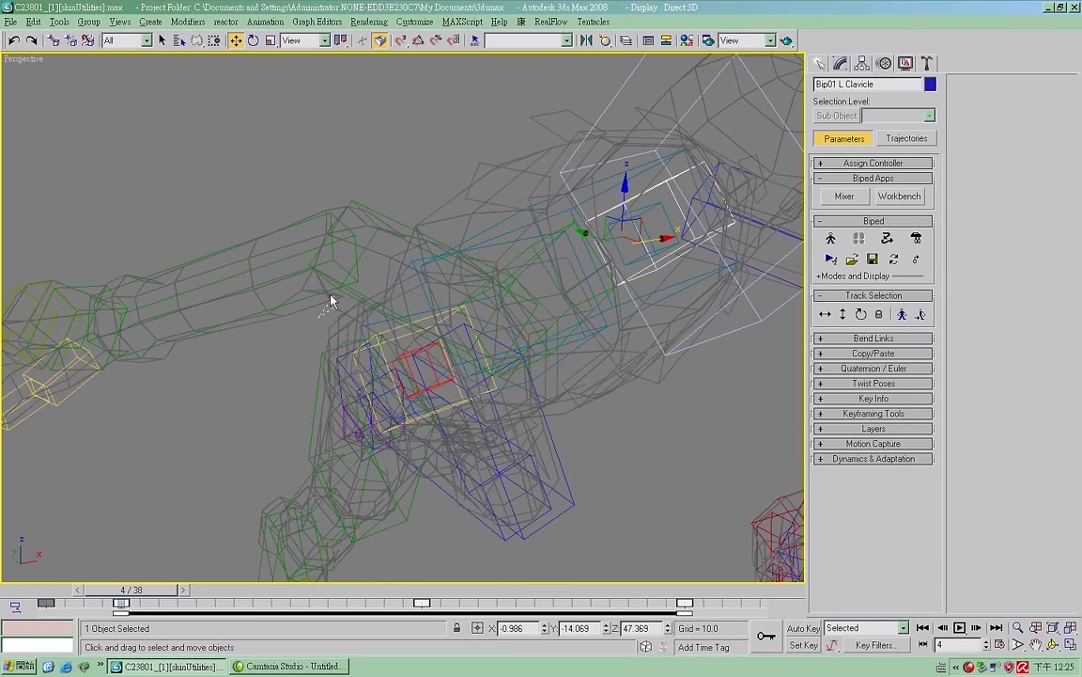
# - Hide everything except the two character meshes and select C238mesh01
pyautogui.moveTo(329, 294); pyautogui.dragTo(334, 290)
pyautogui.keyDown('alt'); pyautogui.moveTo(340, 299); pyautogui.dragTo(371, 325, button='middle'); pyautogui.keyUp('alt')
pyautogui.rightClick(445, 305)
pyautogui.click(481, 254)
pyautogui.keyDown('alt'); pyautogui.moveTo(468, 313); pyautogui.dragTo(470, 285, button='middle'); pyautogui.keyUp('alt')
pyautogui.click(450, 176)
pyautogui.click(464, 178)
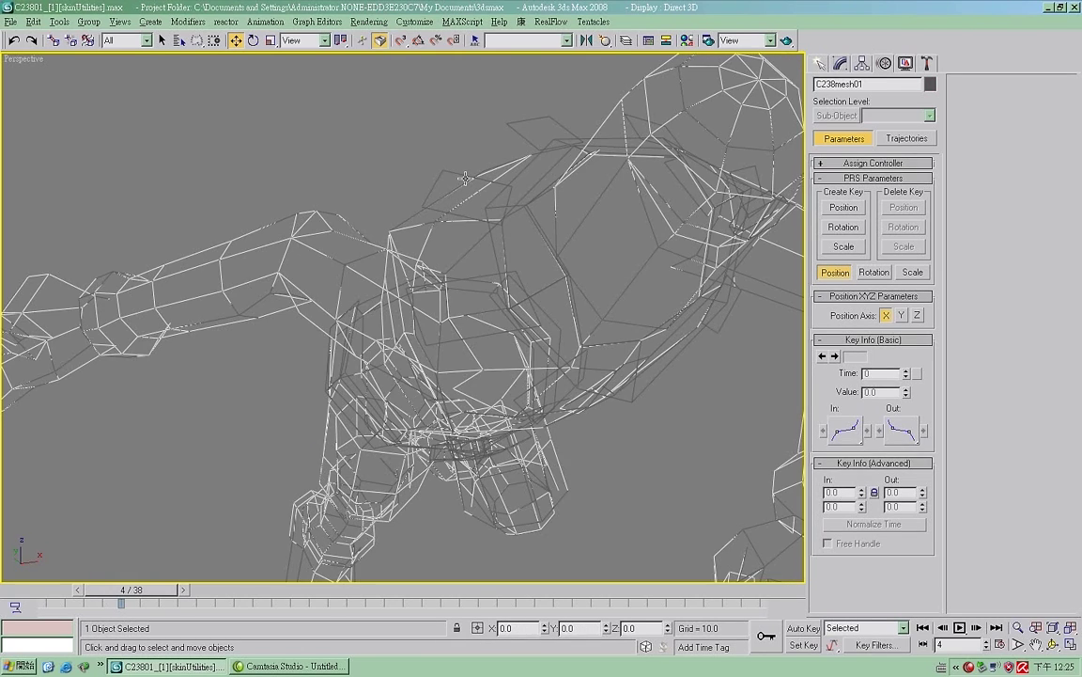
# - Set the Skin Wrap falloff of C238mesh01 to 9.5 and its distance influence to 0.3
pyautogui.press('F3')
pyautogui.keyDown('alt'); pyautogui.moveTo(491, 329); pyautogui.dragTo(533, 301, button='middle'); pyautogui.keyUp('alt')
pyautogui.scroll(-2, 602, 314)
pyautogui.moveTo(604, 314); pyautogui.dragTo(496, 362, button='middle')
pyautogui.click(841, 63)
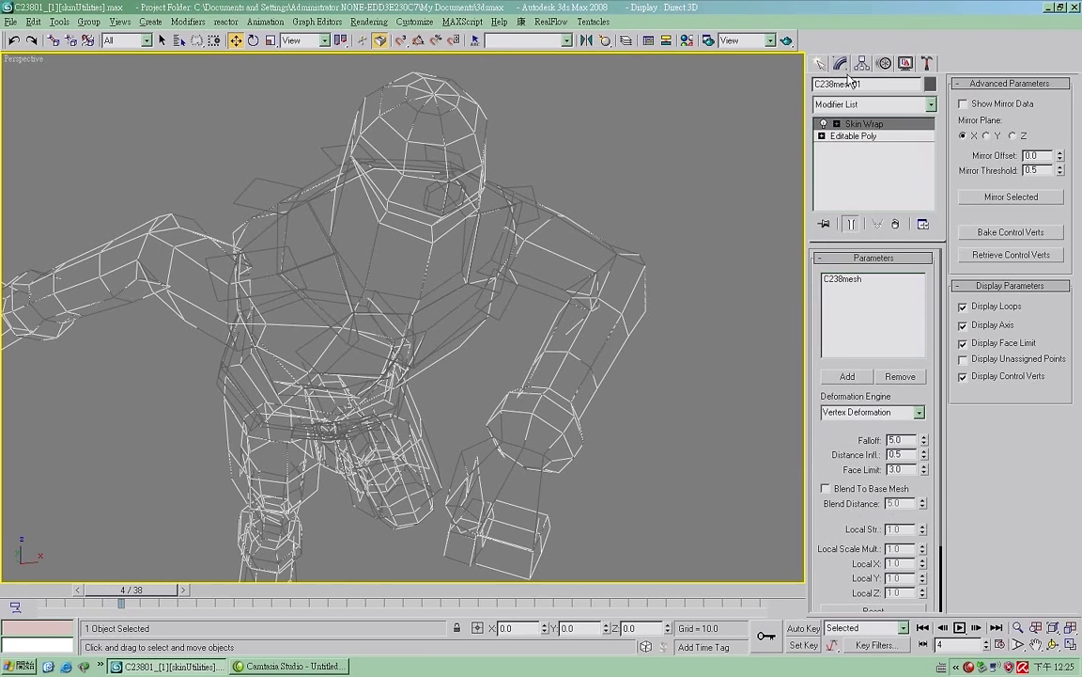
pyautogui.moveTo(924, 443)
pyautogui.mouseDown()
pyautogui.moveTo(920, 488)
pyautogui.moveTo(921, 457)
pyautogui.moveTo(910, 454)
pyautogui.moveTo(914, 425)
pyautogui.moveTo(926, 442)
pyautogui.moveTo(925, 433)
pyautogui.mouseUp()
pyautogui.moveTo(925, 429); pyautogui.dragTo(926, 464)
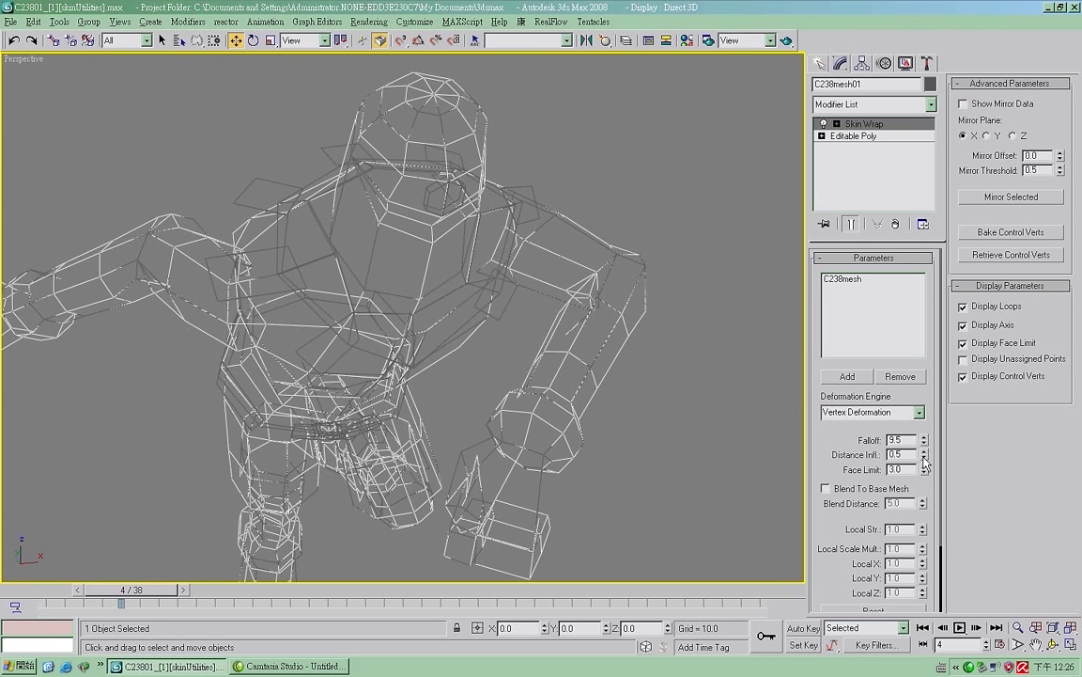
pyautogui.click(925, 458)
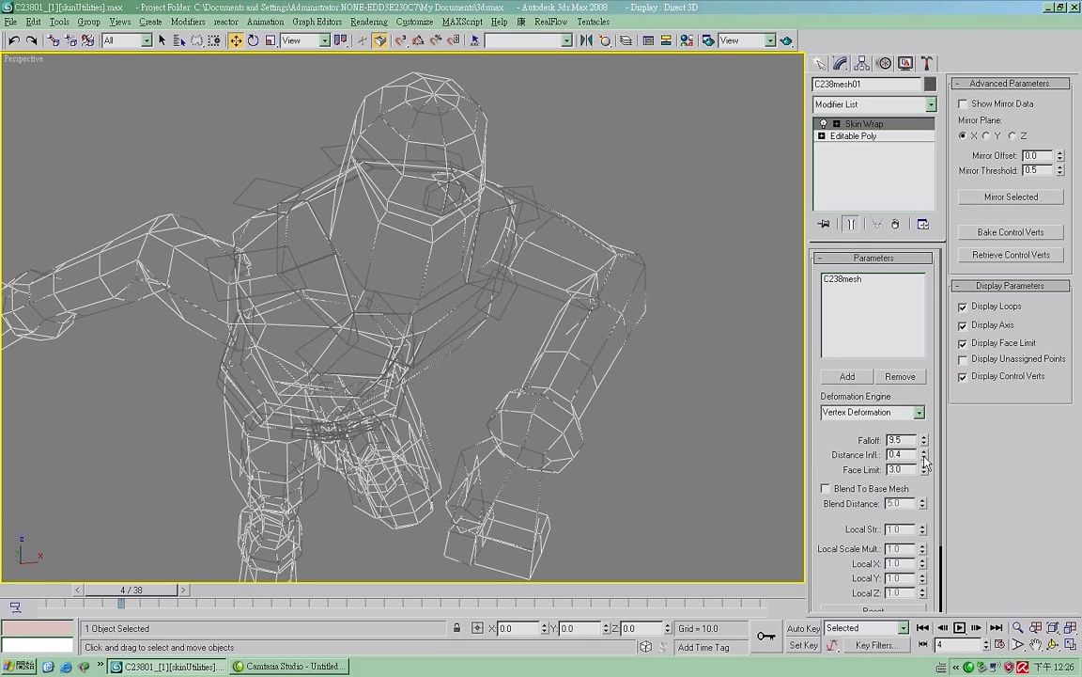
pyautogui.click(925, 458)
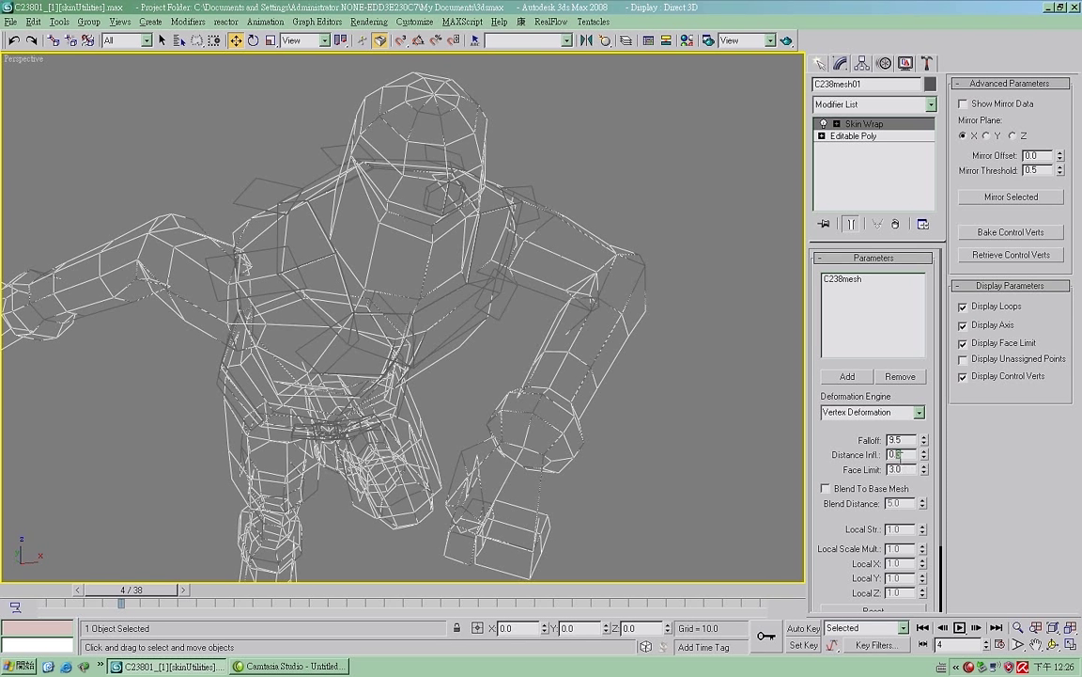
pyautogui.moveTo(905, 456); pyautogui.dragTo(842, 462)
pyautogui.click(843, 452)
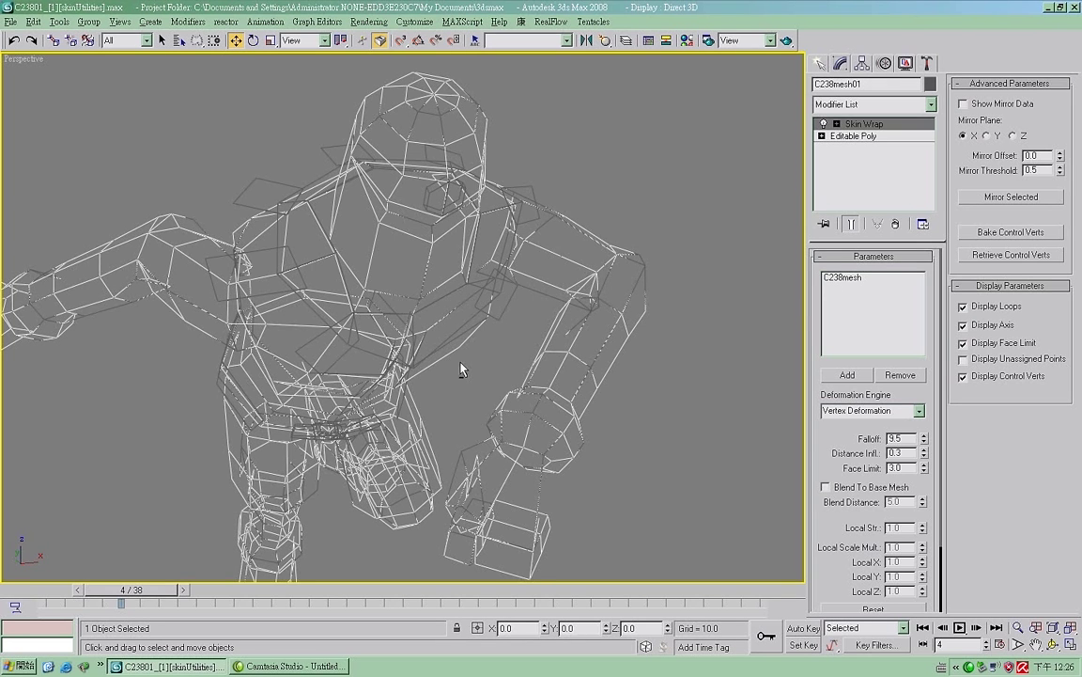
# - Return to frame 0, unhide and select Bip01 Pelvis, and put the biped into Figure Mode
pyautogui.keyDown('alt'); pyautogui.moveTo(460, 364); pyautogui.dragTo(469, 353, button='middle'); pyautogui.keyUp('alt')
pyautogui.moveTo(77, 589); pyautogui.dragTo(5, 589)
pyautogui.rightClick(409, 335)
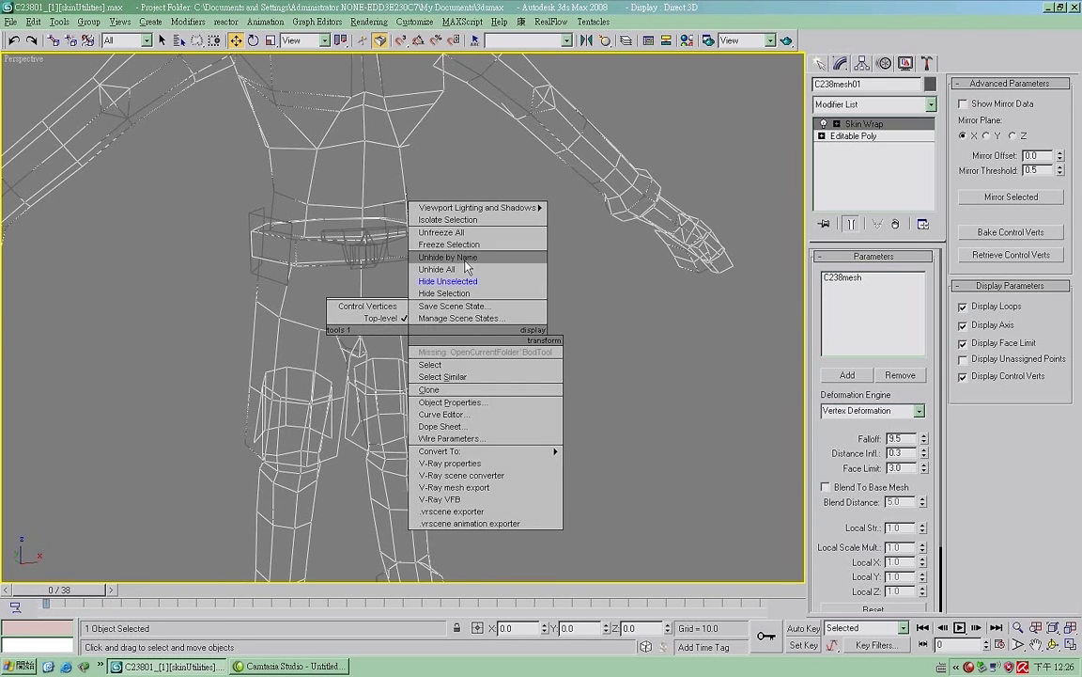
pyautogui.click(463, 258)
pyautogui.doubleClick(179, 217)
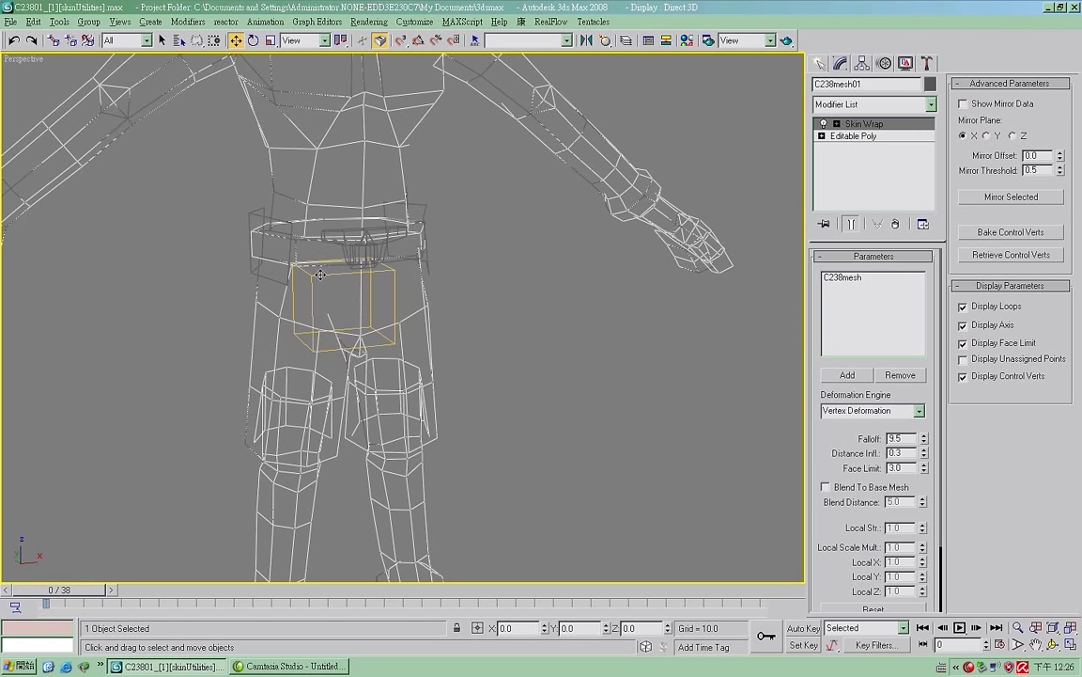
pyautogui.click(320, 274)
pyautogui.click(885, 63)
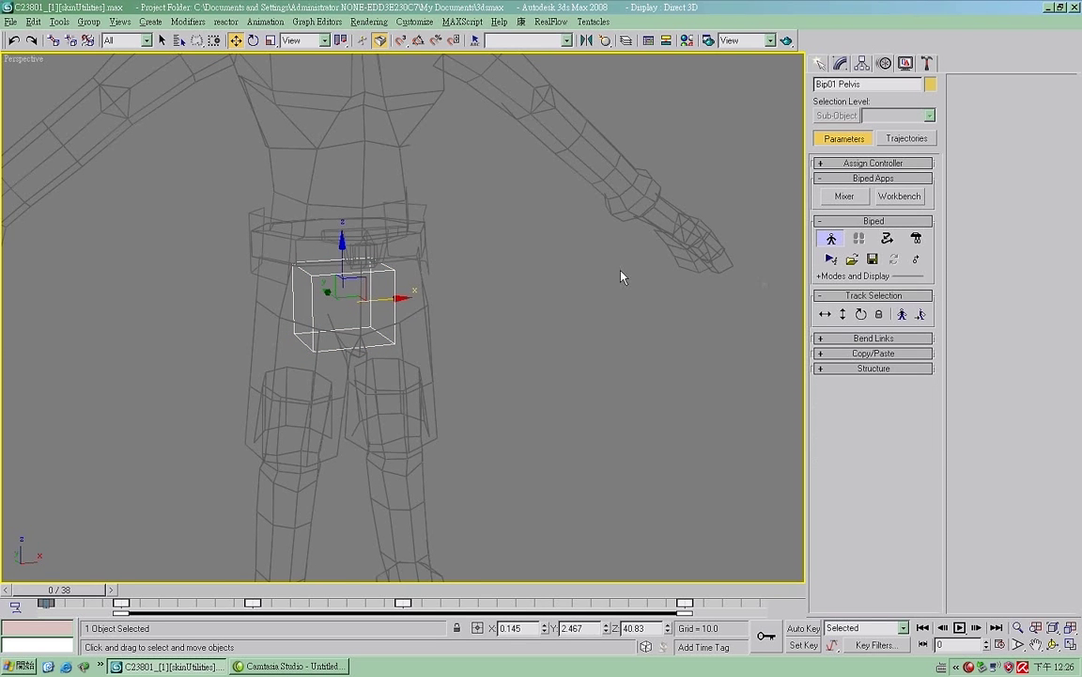
pyautogui.keyDown('alt'); pyautogui.moveTo(620, 277); pyautogui.dragTo(581, 317, button='middle'); pyautogui.keyUp('alt')
pyautogui.moveTo(510, 156); pyautogui.dragTo(517, 211, button='middle')
# - Select C238mesh01 and convert its Skin Wrap modifier to a Skin modifier
pyautogui.click(543, 191)
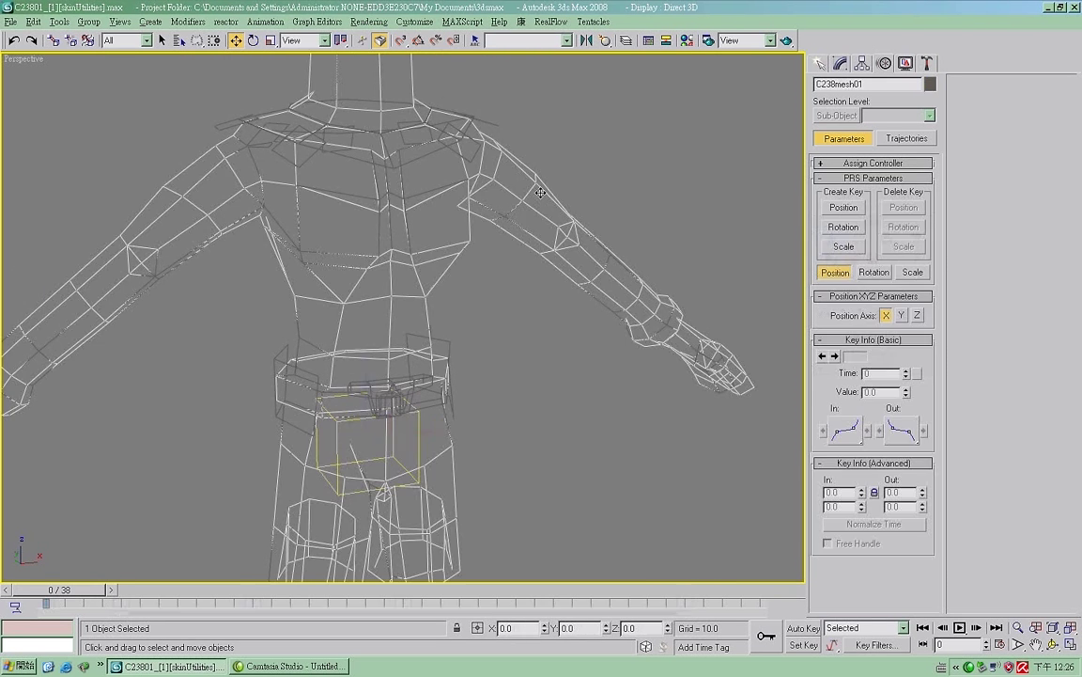
pyautogui.click(841, 63)
pyautogui.scroll(-6, 853, 564)
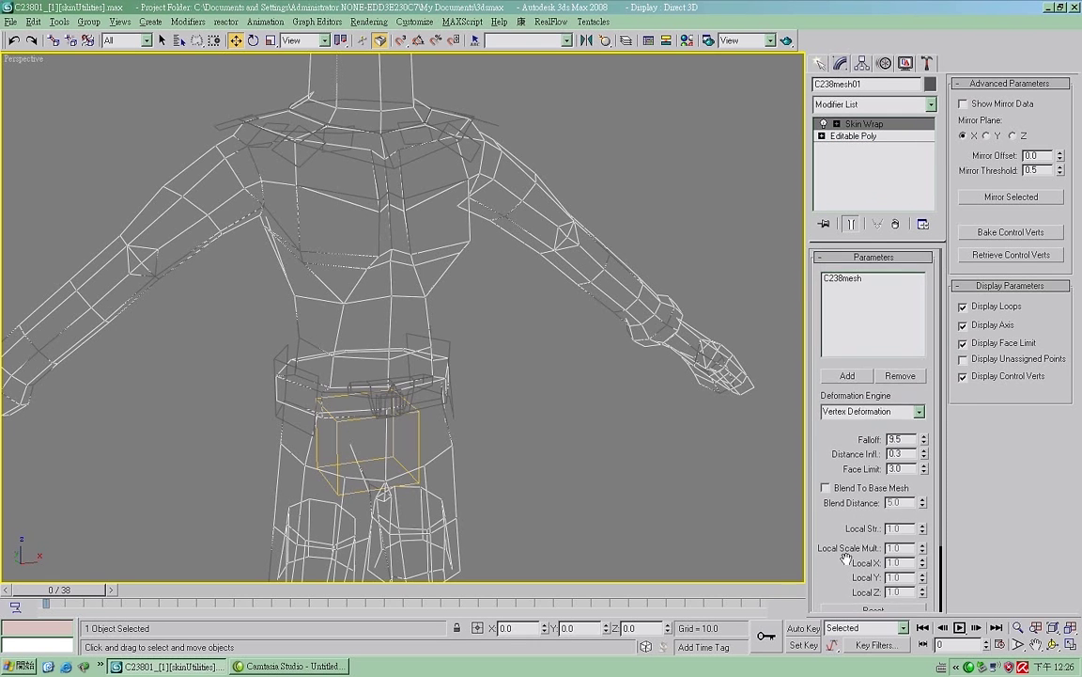
pyautogui.click(853, 589)
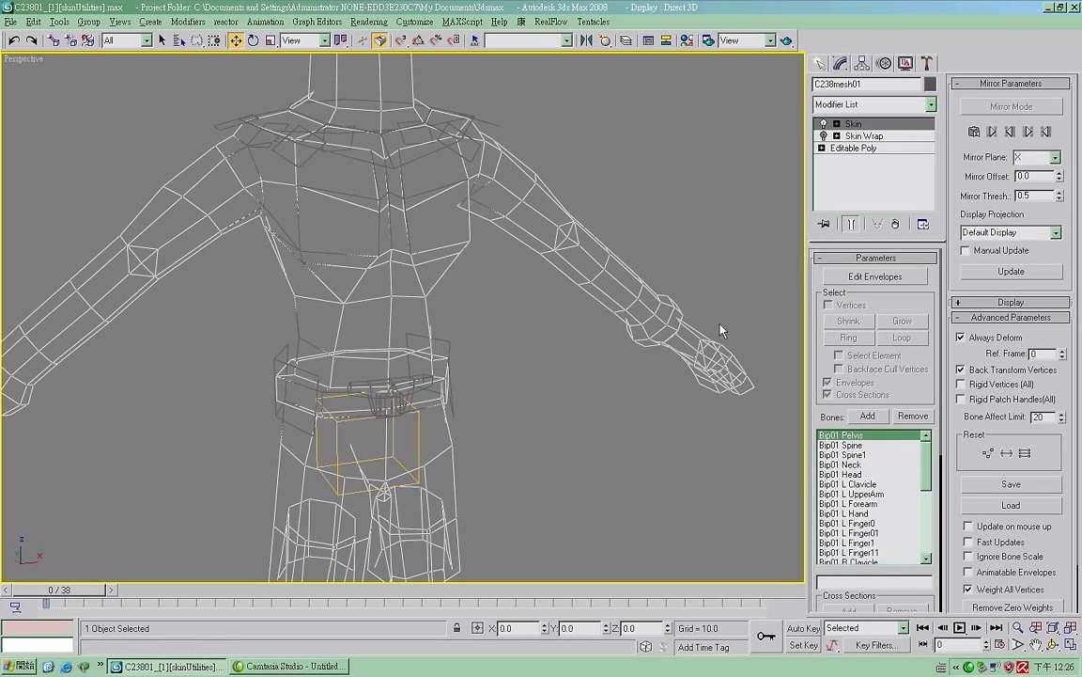
# - Hide every object except C238mesh01
pyautogui.keyDown('alt'); pyautogui.moveTo(666, 285); pyautogui.dragTo(635, 195, button='middle'); pyautogui.keyUp('alt')
pyautogui.rightClick(688, 223)
pyautogui.click(765, 164)
# - Inspect the converted Skin envelopes and weights of the left upper arm and left forearm bones
pyautogui.keyDown('alt'); pyautogui.moveTo(564, 261); pyautogui.dragTo(559, 232, button='middle'); pyautogui.keyUp('alt')
pyautogui.press('1')
pyautogui.click(547, 208)
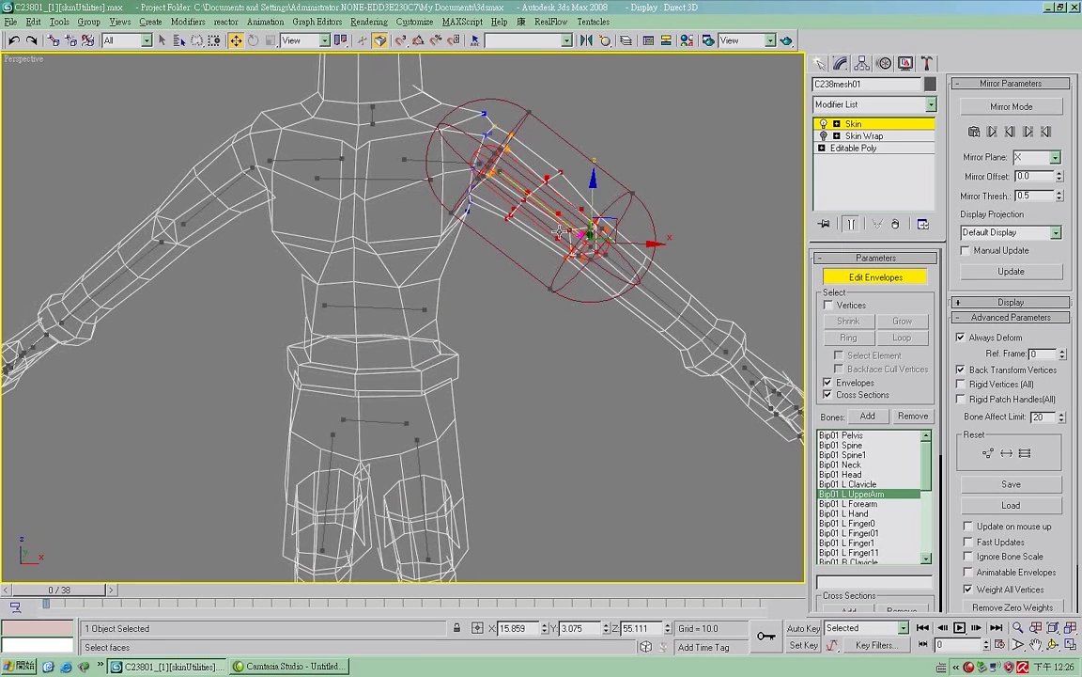
pyautogui.click(635, 282)
pyautogui.keyDown('alt'); pyautogui.moveTo(635, 282); pyautogui.dragTo(609, 410, button='middle'); pyautogui.keyUp('alt')
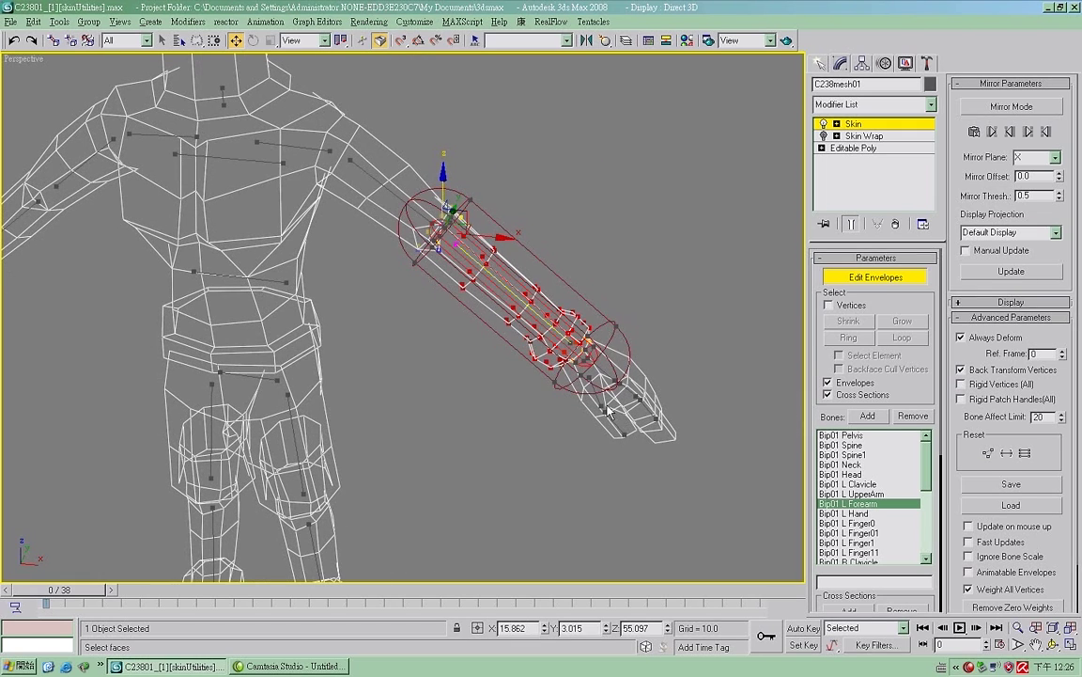
pyautogui.click(876, 276)
# - Unhide and select the biped root Bip01 and take the biped out of Figure Mode
pyautogui.rightClick(423, 392)
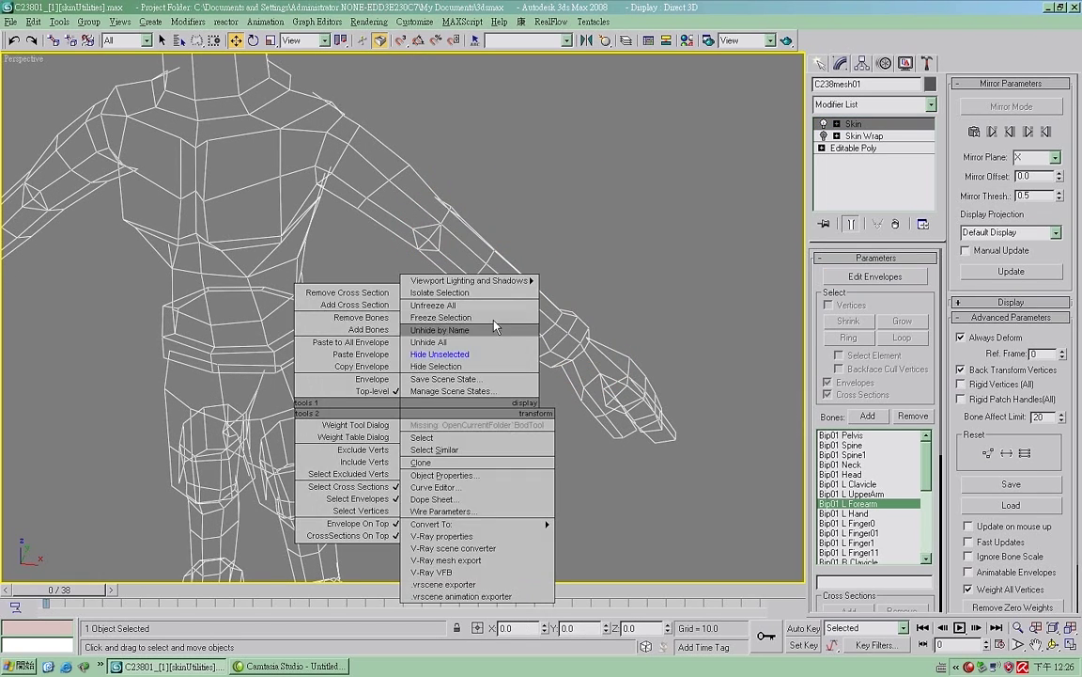
pyautogui.click(443, 288)
pyautogui.doubleClick(153, 197)
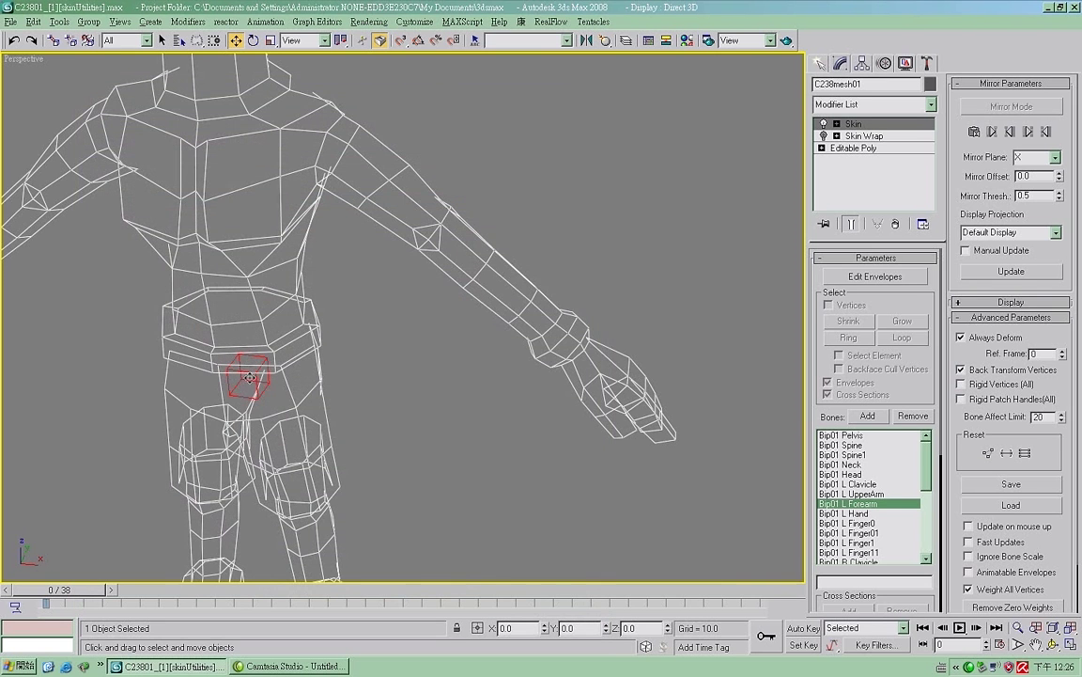
pyautogui.click(233, 364)
pyautogui.click(861, 63)
pyautogui.click(884, 63)
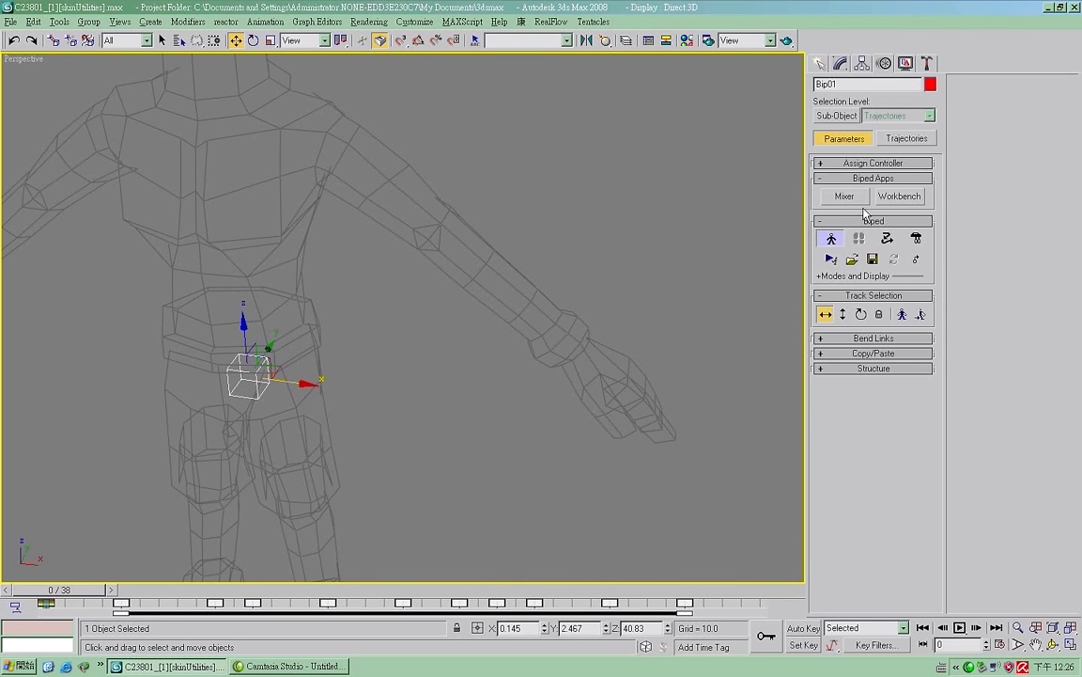
# - Scrub the animation and return to frame 0, checking how C238mesh01 deforms in shaded and wireframe display
pyautogui.keyDown('alt'); pyautogui.moveTo(372, 280); pyautogui.dragTo(402, 312, button='middle'); pyautogui.keyUp('alt')
pyautogui.moveTo(71, 590); pyautogui.dragTo(197, 598)
pyautogui.moveTo(299, 385)
pyautogui.keyDown('alt'); pyautogui.mouseDown(button='middle')
pyautogui.moveTo(374, 400)
pyautogui.moveTo(433, 383)
pyautogui.mouseUp(button='middle'); pyautogui.keyUp('alt')
pyautogui.moveTo(204, 594); pyautogui.dragTo(94, 604)
pyautogui.press('w')
pyautogui.keyDown('alt'); pyautogui.moveTo(97, 494); pyautogui.dragTo(504, 282, button='middle'); pyautogui.keyUp('alt')
pyautogui.moveTo(452, 338)
pyautogui.keyDown('alt'); pyautogui.mouseDown(button='middle')
pyautogui.moveTo(442, 336)
pyautogui.moveTo(451, 320)
pyautogui.mouseUp(button='middle'); pyautogui.keyUp('alt')
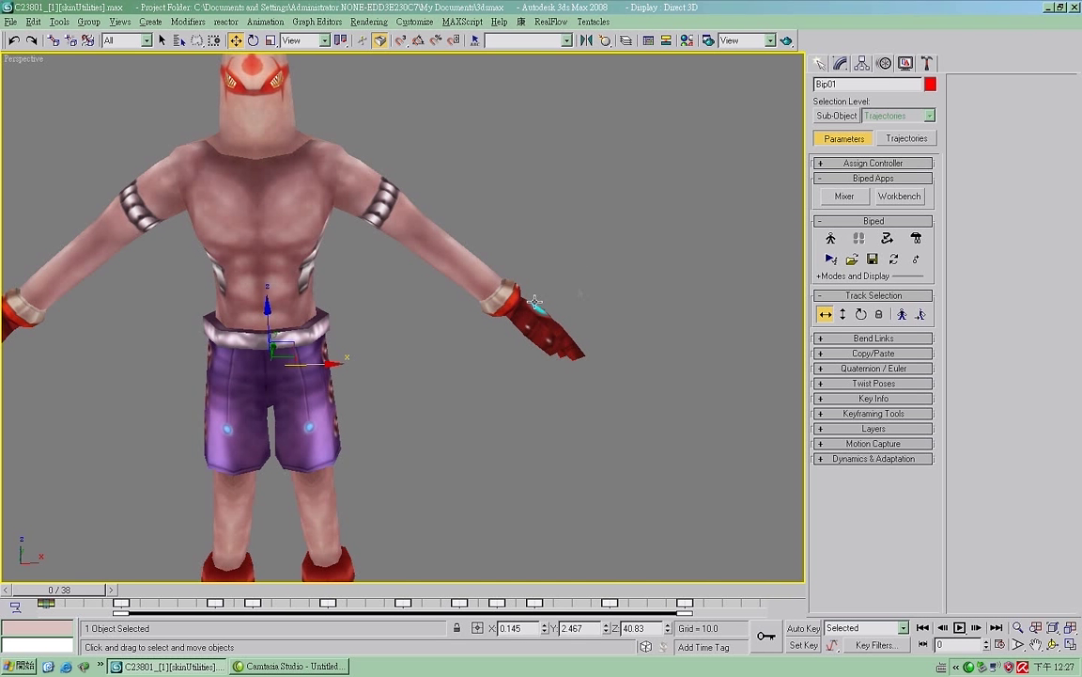
pyautogui.press('F3')
pyautogui.press('F3')
pyautogui.press('F3')
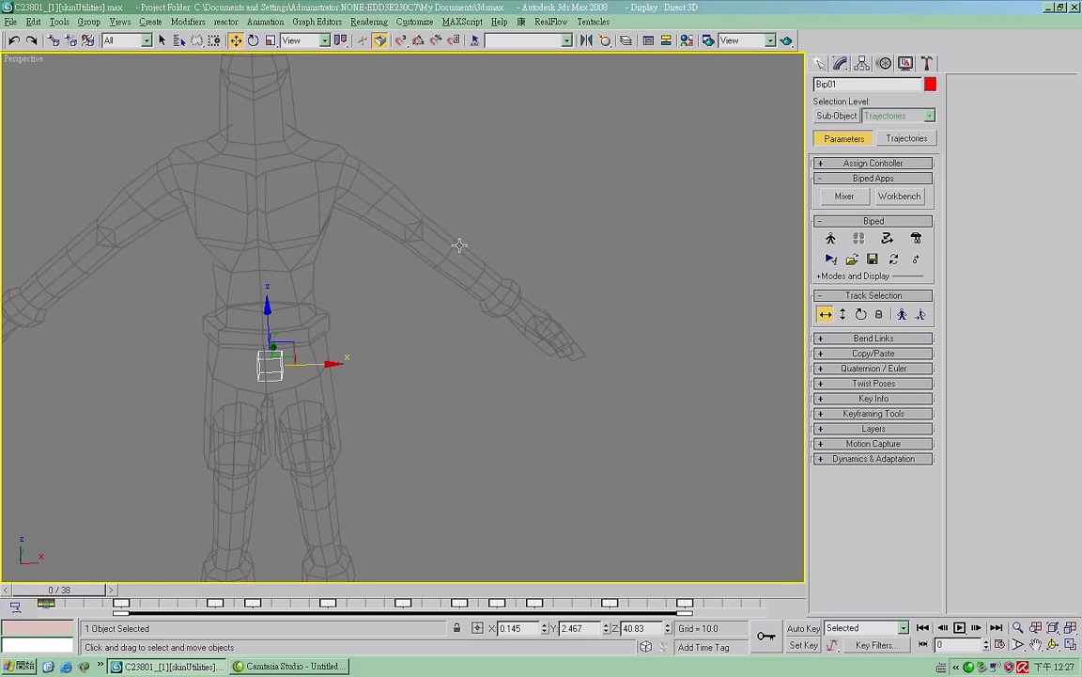